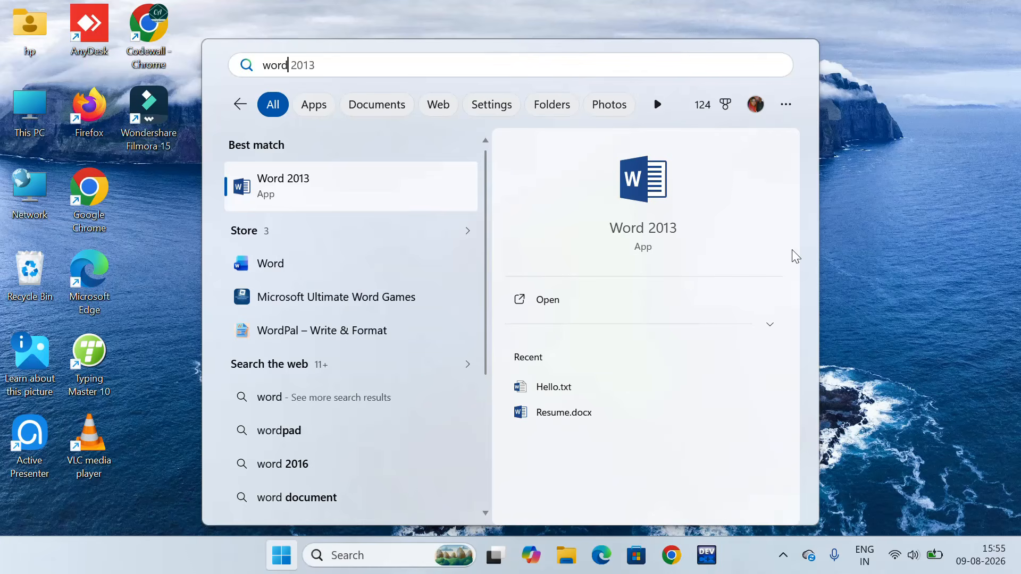
Open Word 2013, dismiss the Office activation wizard and create a blank document.
left_click(654, 236)
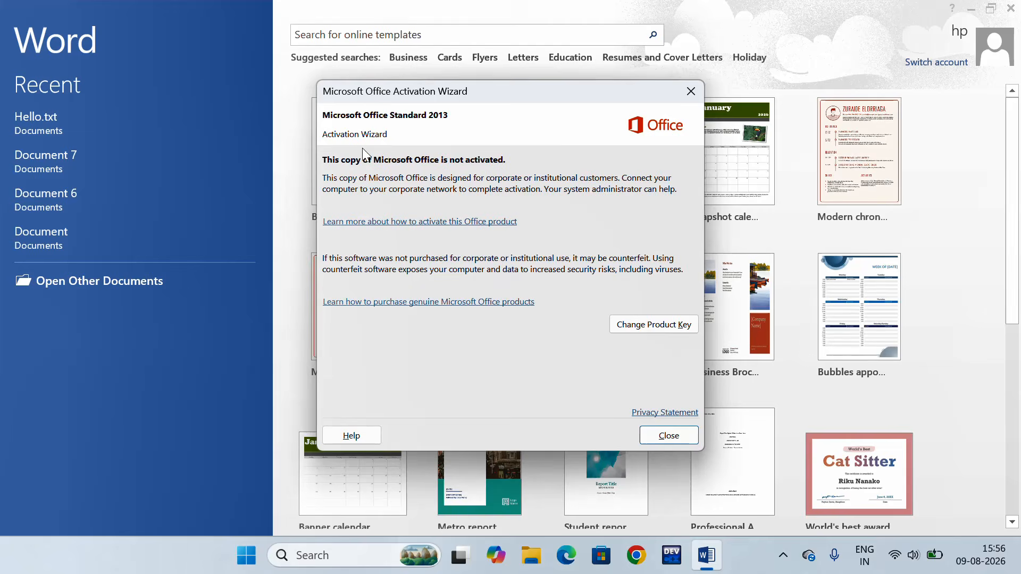
left_click(680, 92)
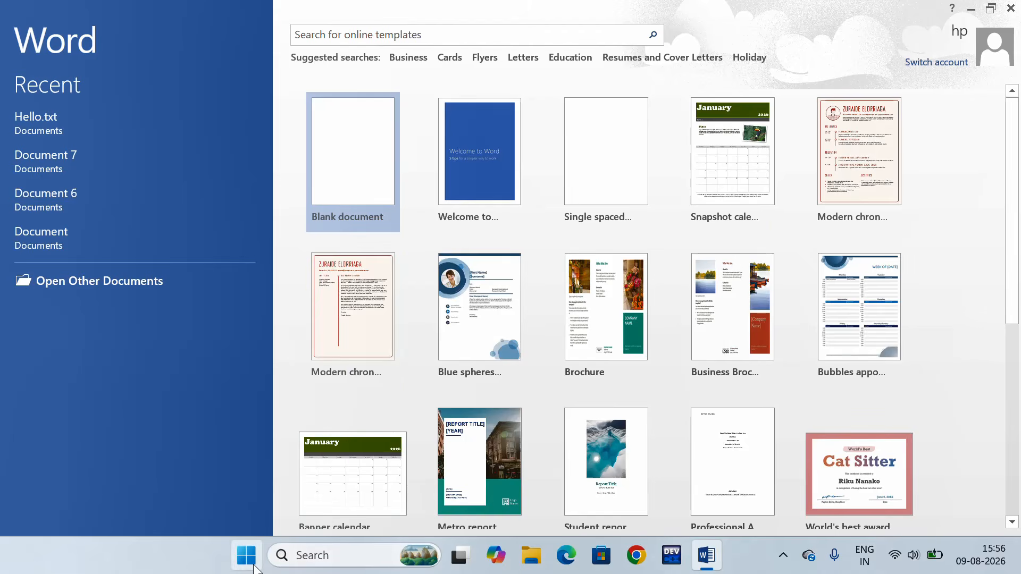
left_click(357, 182)
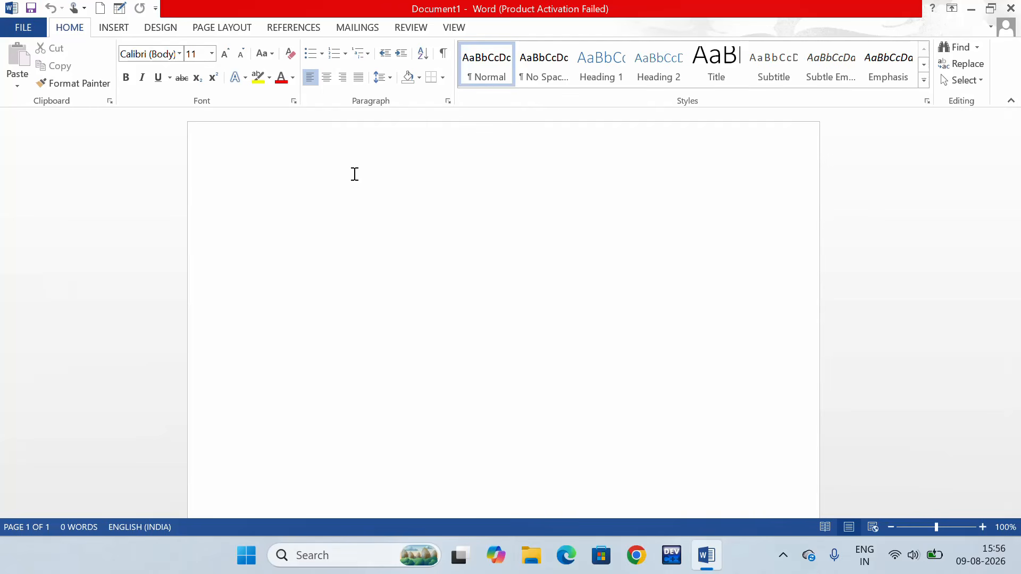
Enter the heading text "CodewallAcademy" with a capital C on the first line of the document.
type("codewal")
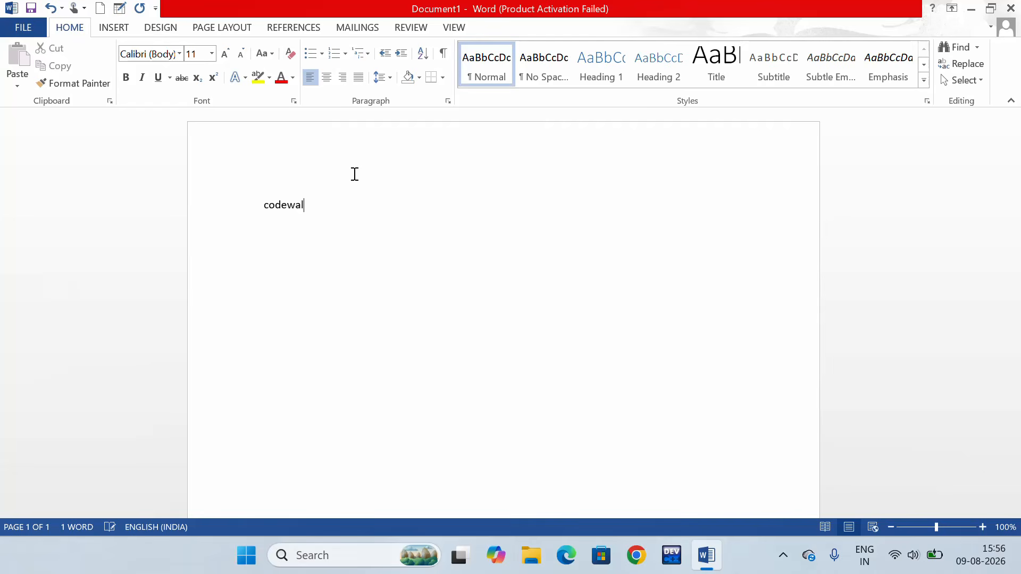
type("lAcademy")
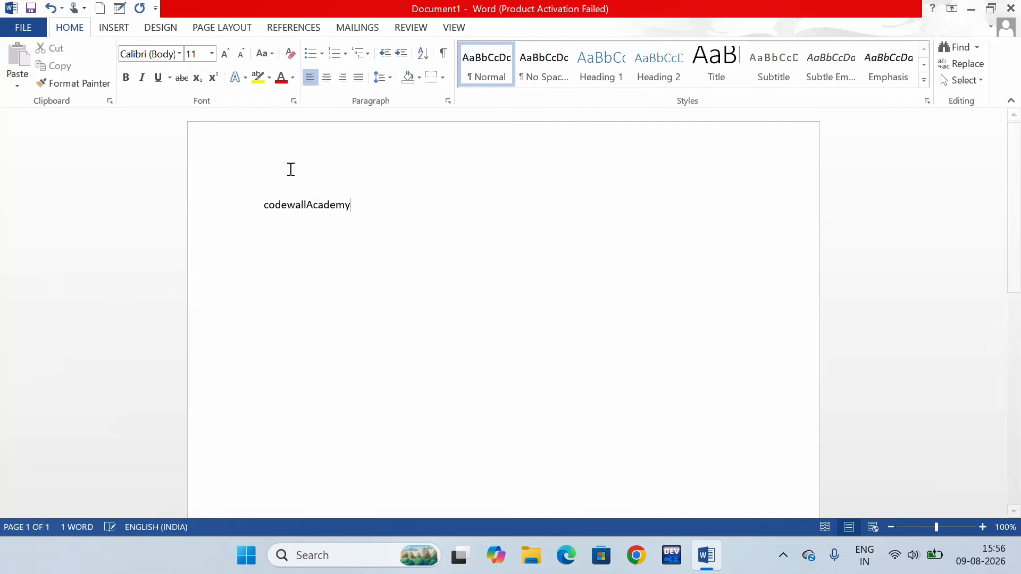
left_click(271, 207)
key("BackSpace")
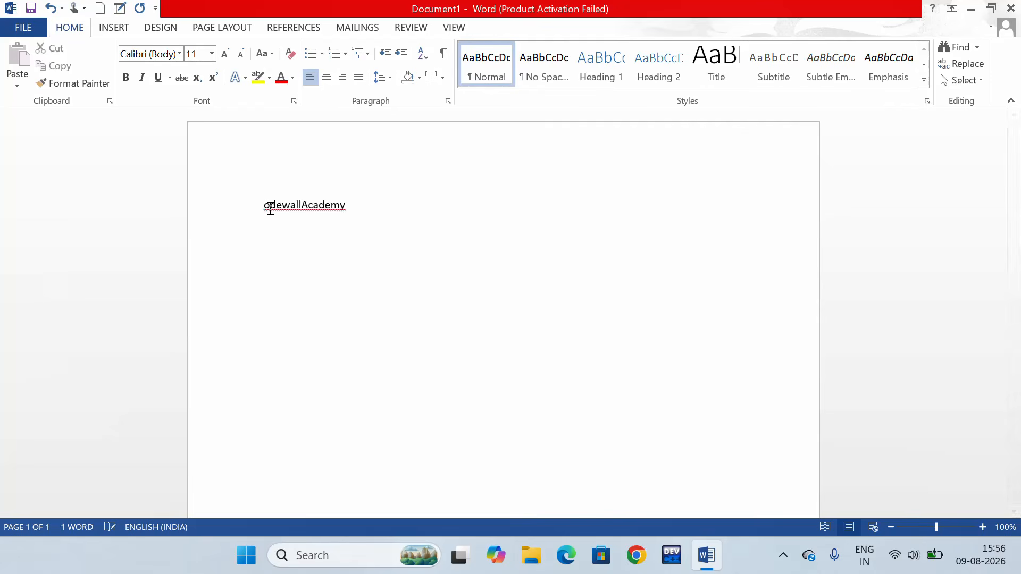
type("C")
left_click(368, 207)
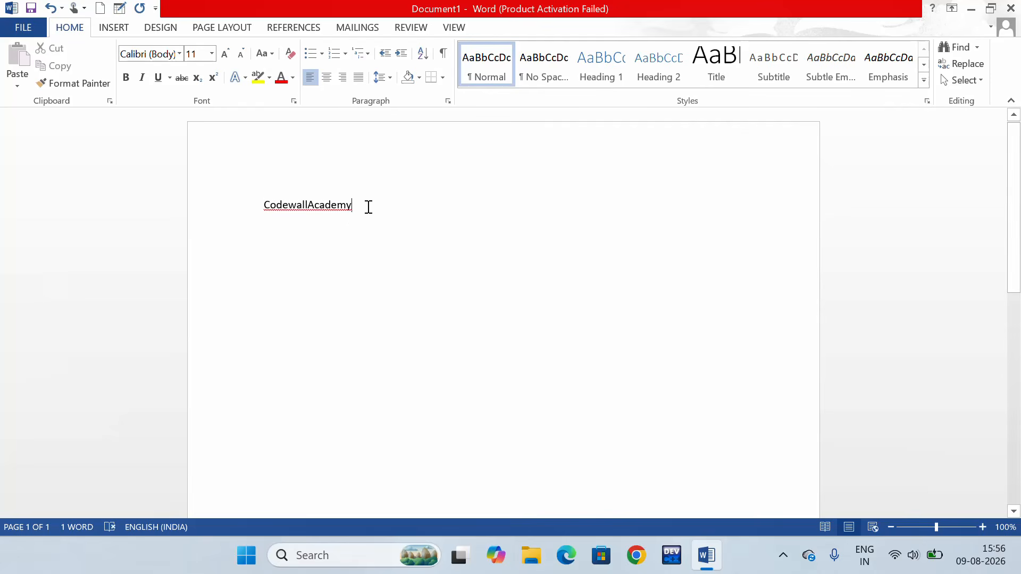
Add "Computer Class" after "CodewallAcademy" on the heading line.
type("c")
key("BackSpace")
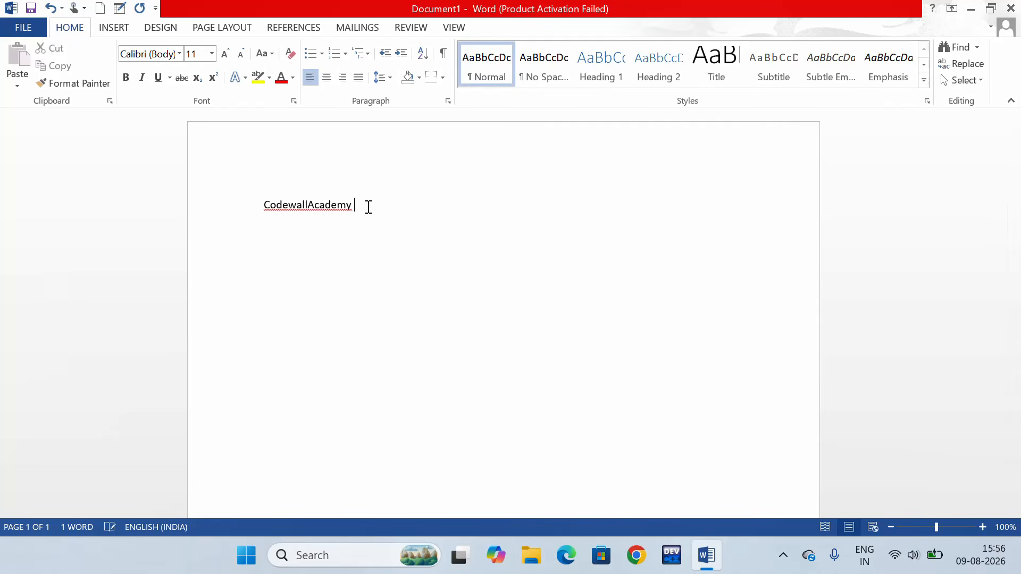
type("Cond")
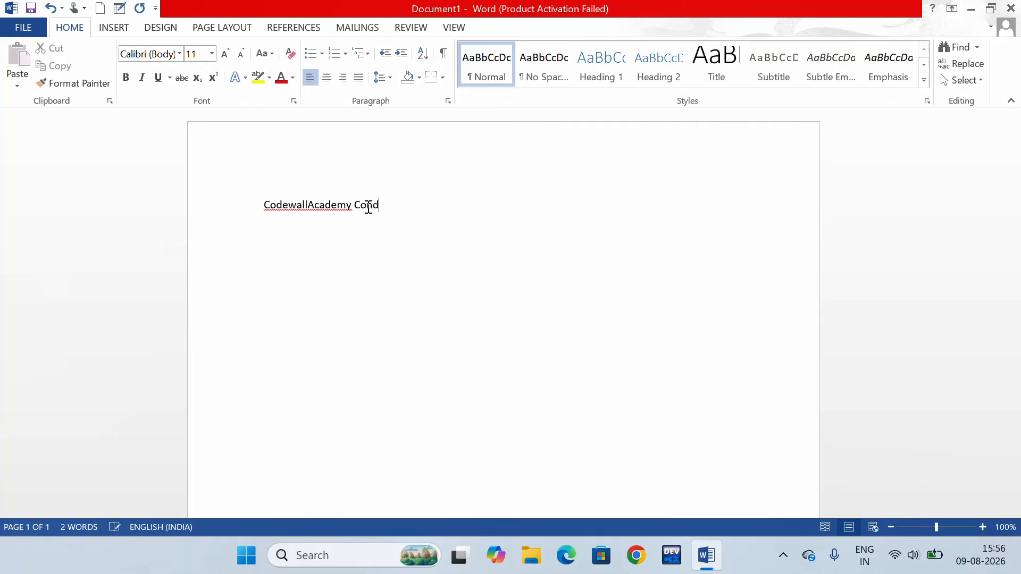
type("in")
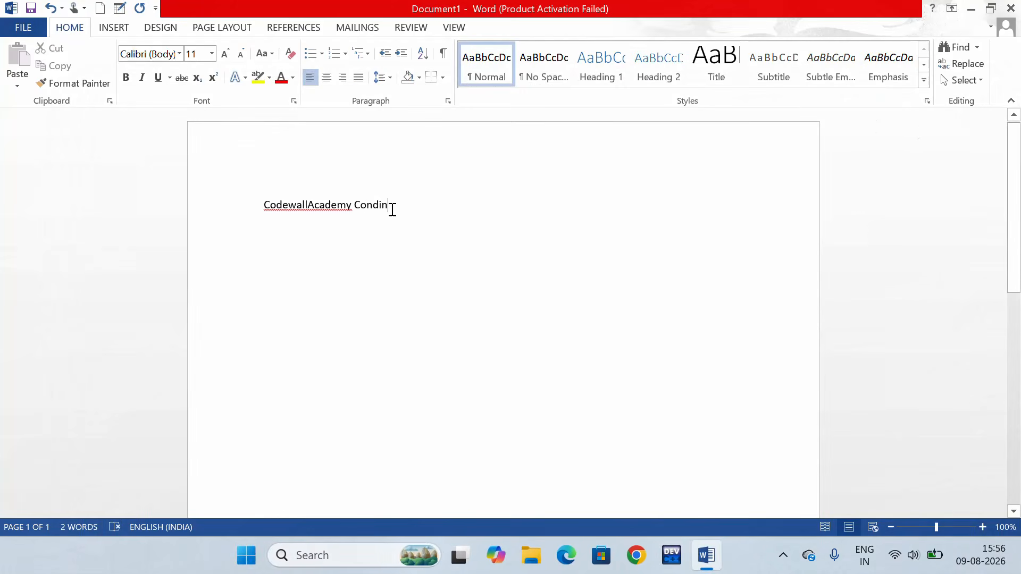
key("BackSpace")
key("BackSpace")
key("BackSpace")
key("BackSpace")
key("BackSpace")
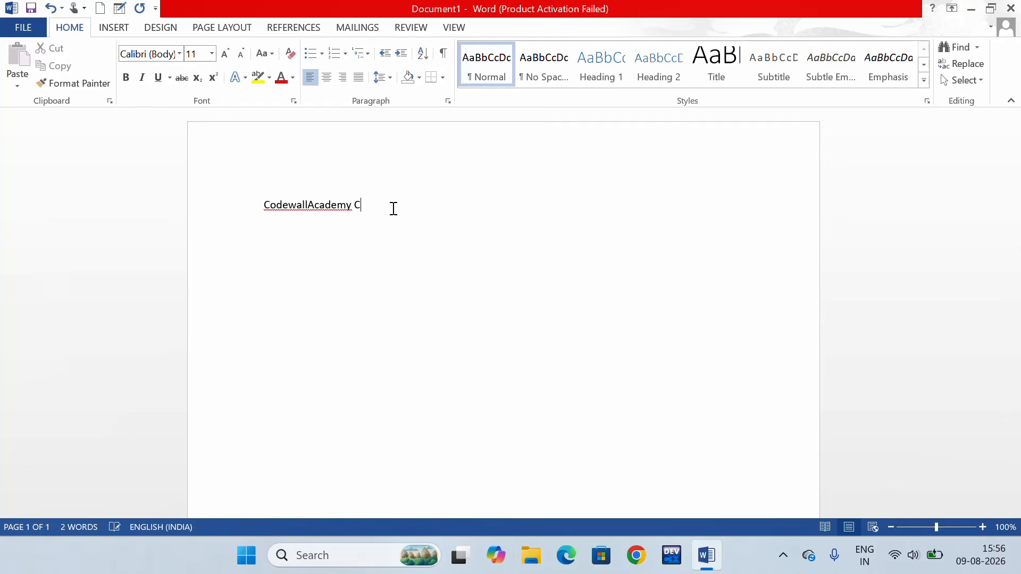
type("omputer class")
Set the font size of the whole "CodewallAcademy Computer Class" heading to 24.
left_click_drag(265, 204, 441, 203)
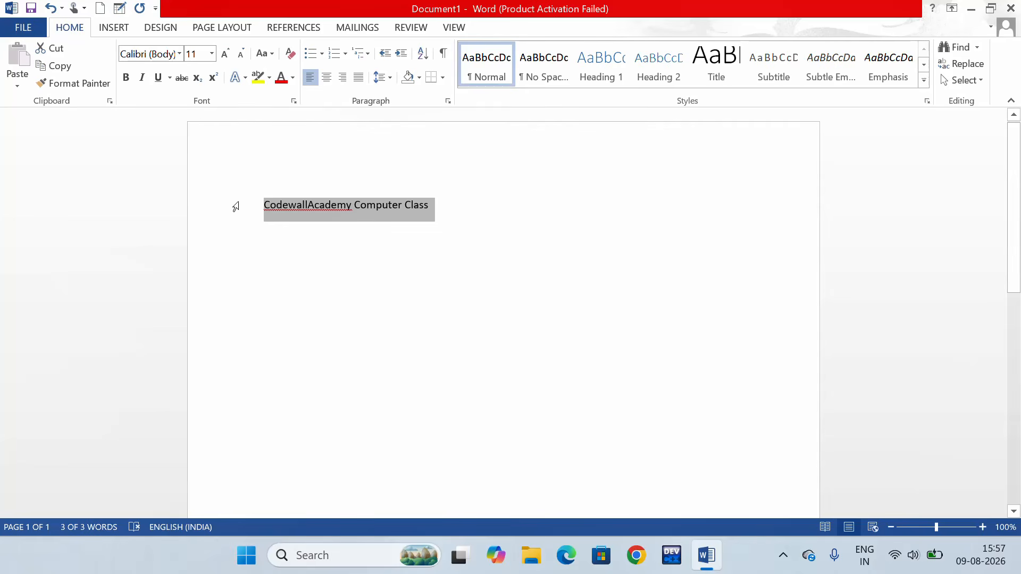
left_click(211, 54)
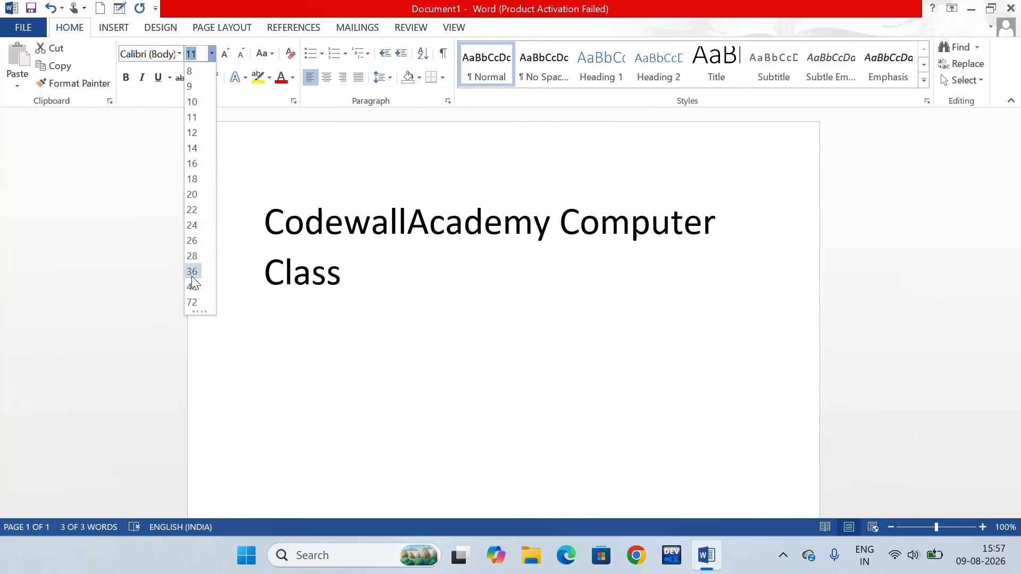
left_click(193, 226)
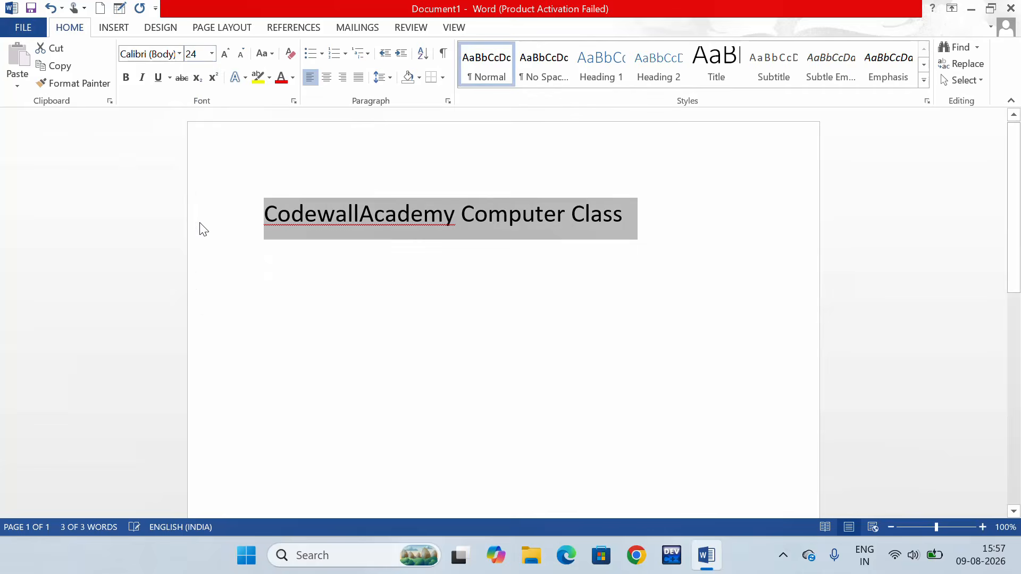
left_click(402, 264)
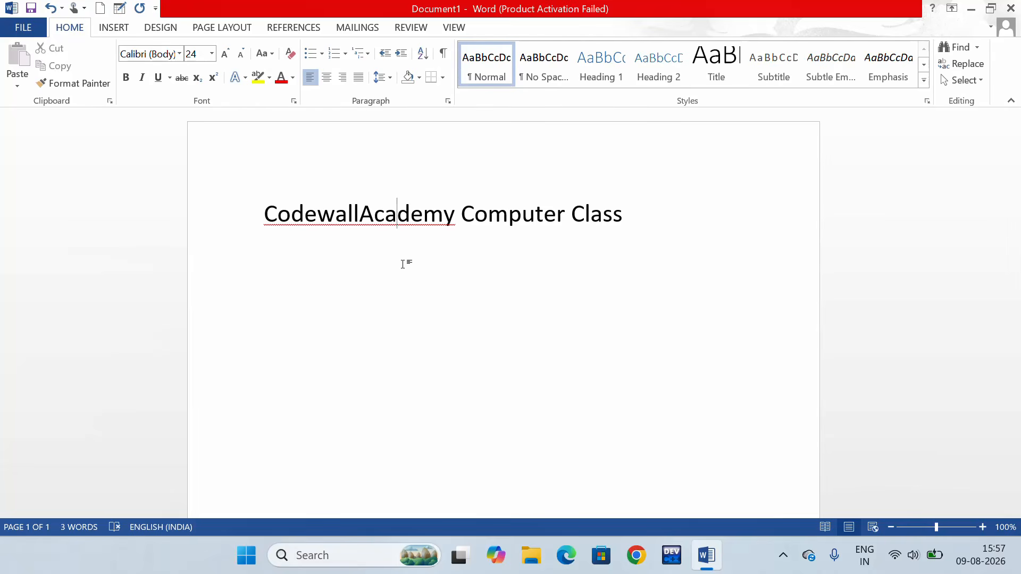
Shrink the whole heading's font size repeatedly, one point at a time.
key("ctrl+bracketleft")
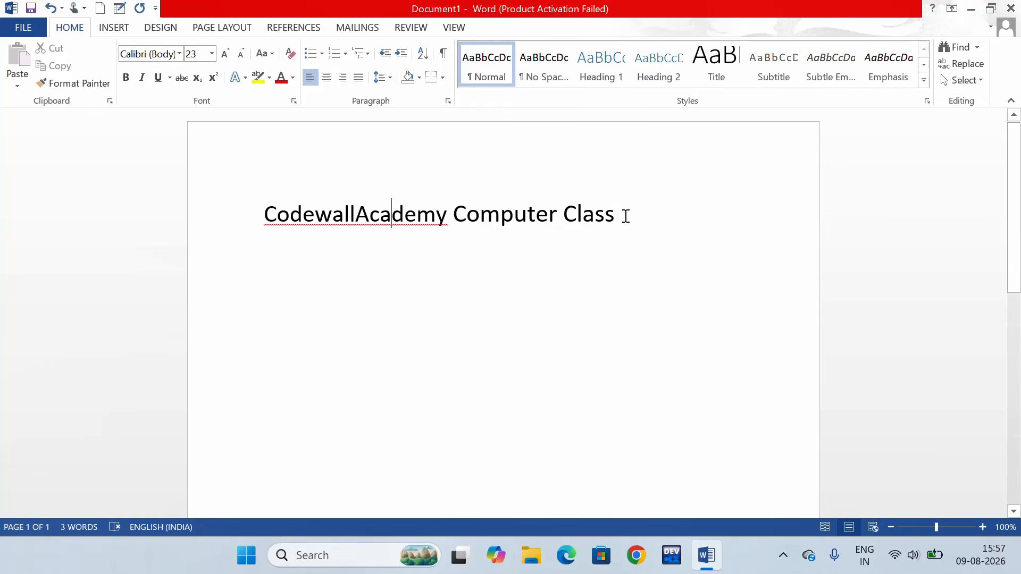
left_click_drag(626, 215, 293, 224)
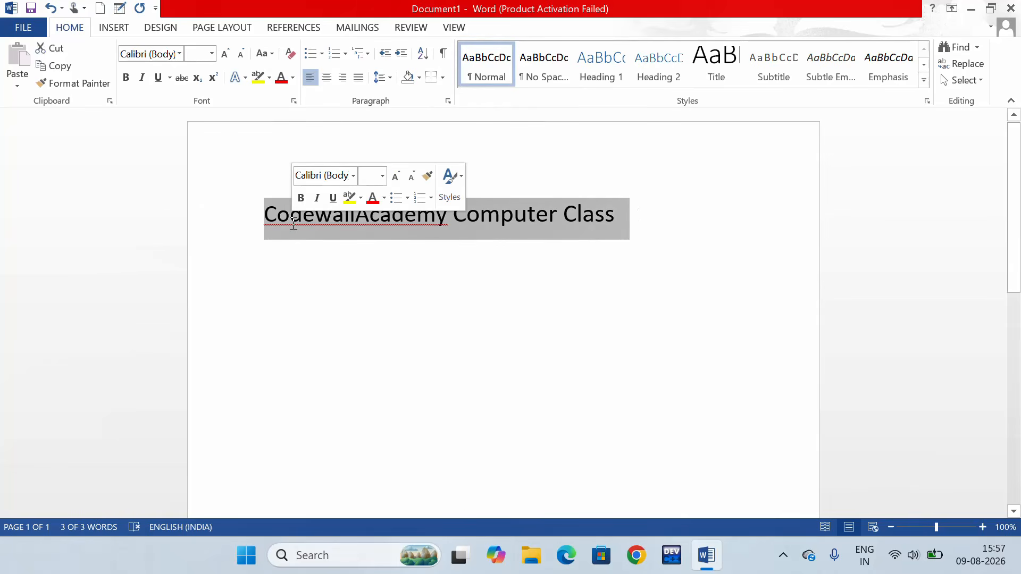
key("ctrl+bracketleft")
key("ctrl+bracketleft")
key("ctrl+bracketleft")
key("ctrl+bracketleft")
key("ctrl+bracketleft")
key("ctrl+bracketleft")
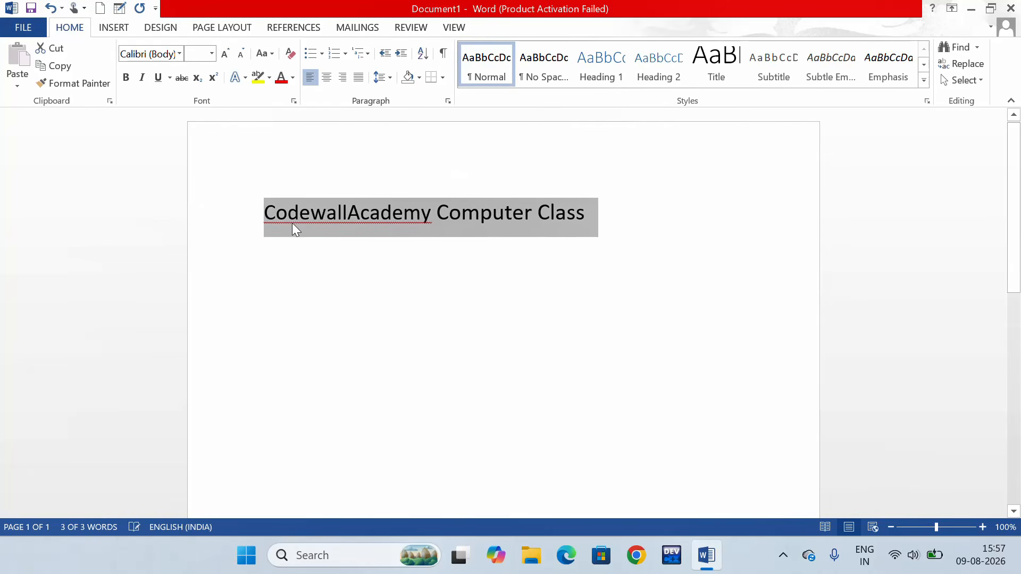
key("ctrl+bracketleft")
key("ctrl+bracketleft")
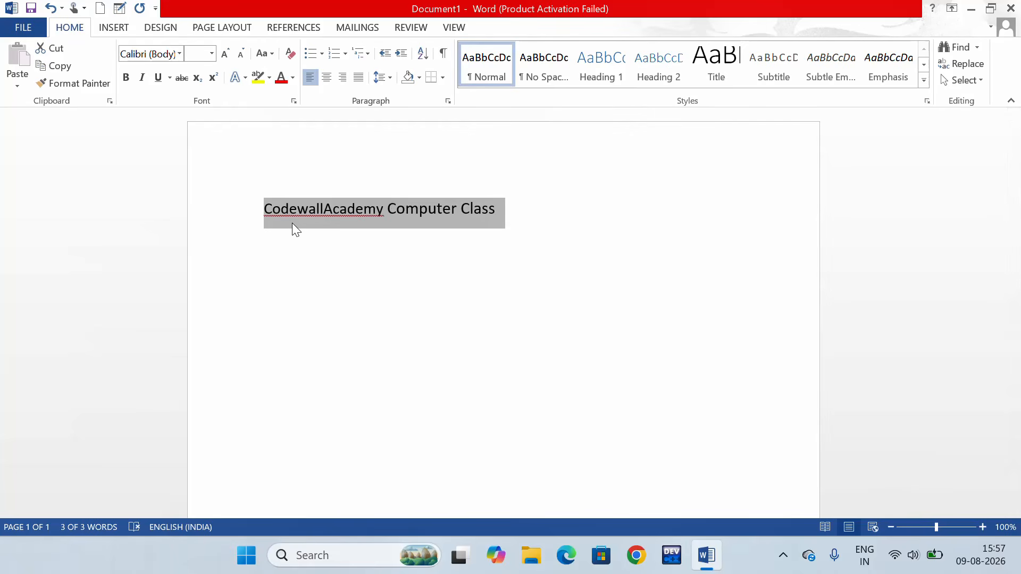
key("ctrl+bracketleft")
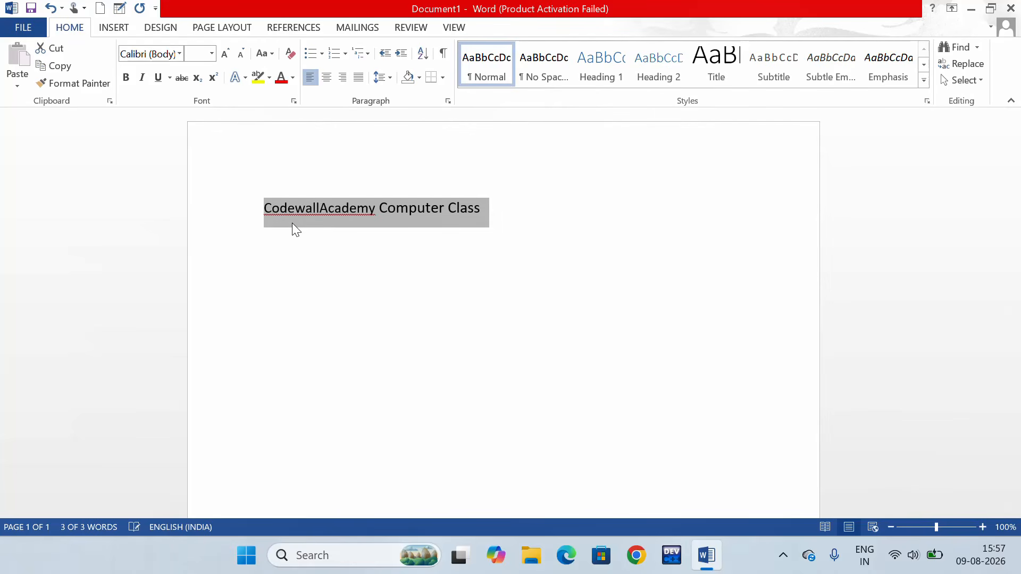
Enlarge the heading's font one point at a time until "CodewallAcademy" is at size 28, and deselect it.
key("ctrl+bracketright")
key("ctrl+bracketright")
key("ctrl+bracketright")
key("ctrl+bracketright")
key("ctrl+bracketright")
key("ctrl+bracketright")
key("ctrl+bracketright")
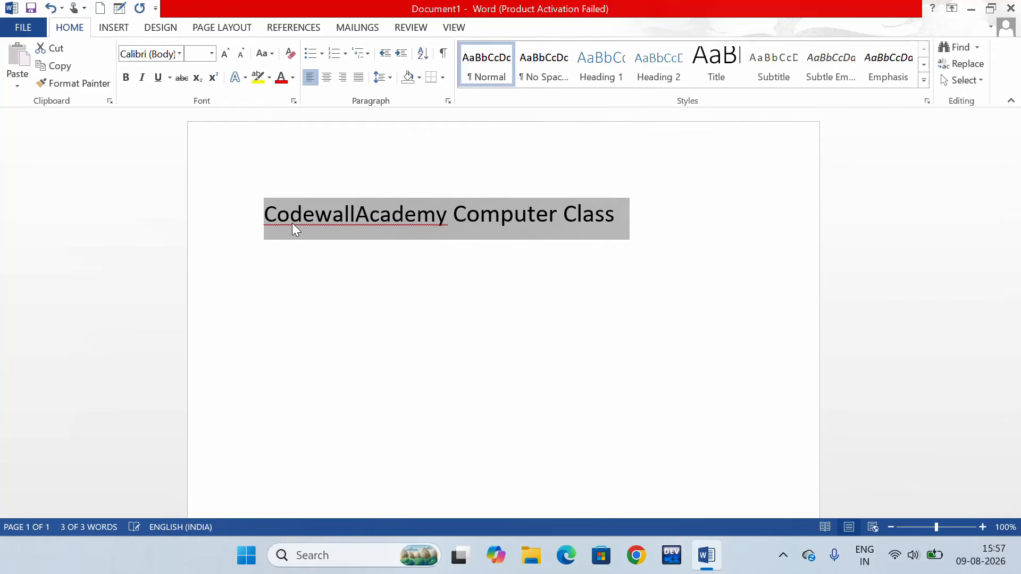
key("ctrl+bracketright")
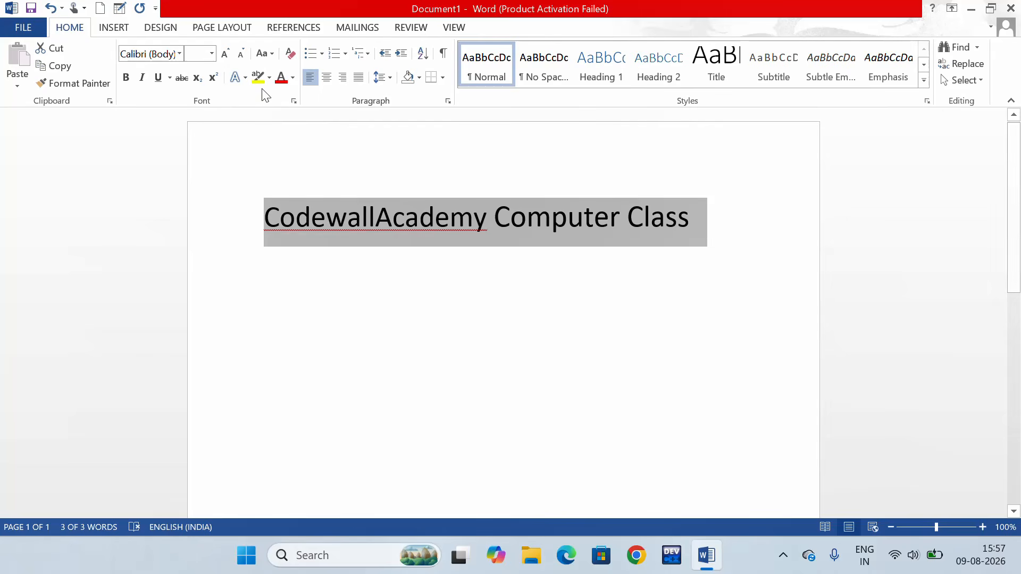
left_click(280, 304)
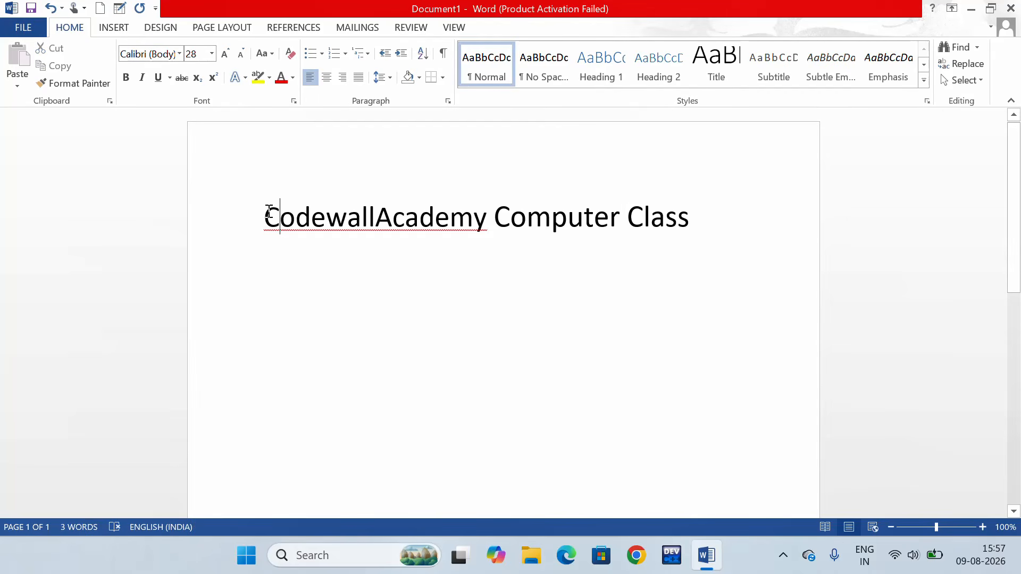
left_click_drag(267, 215, 737, 213)
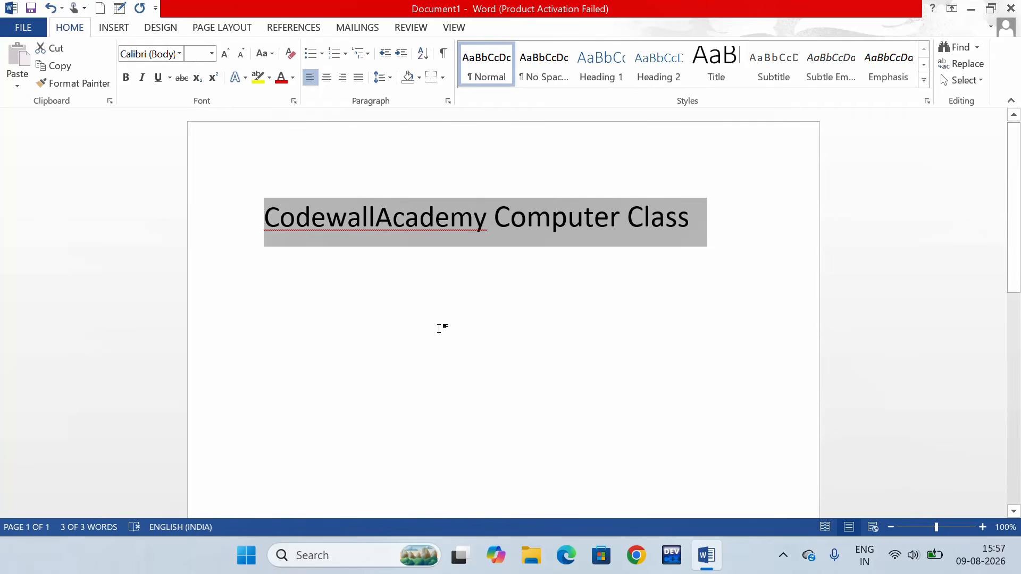
left_click(421, 383)
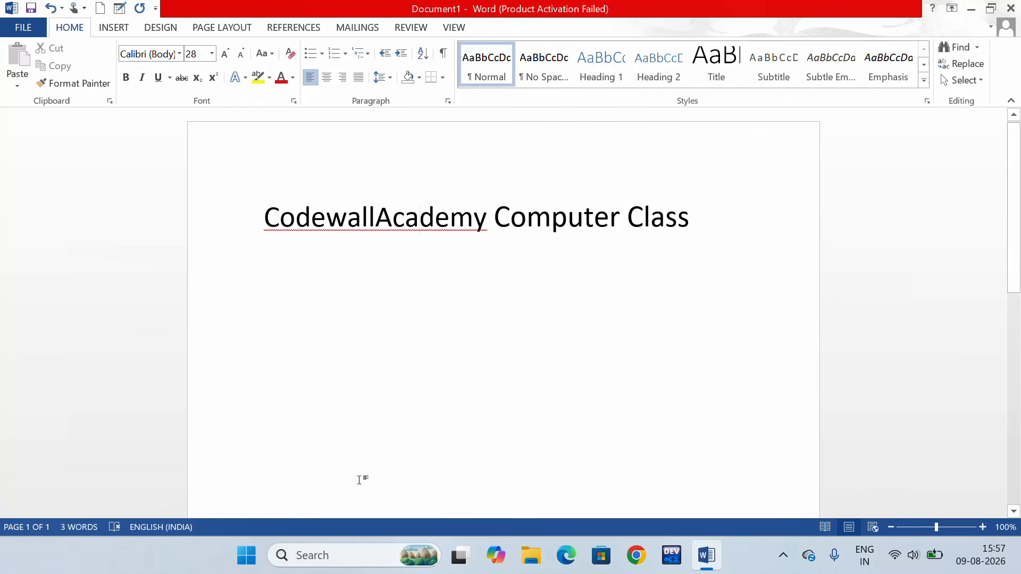
type("{")
key("BackSpace")
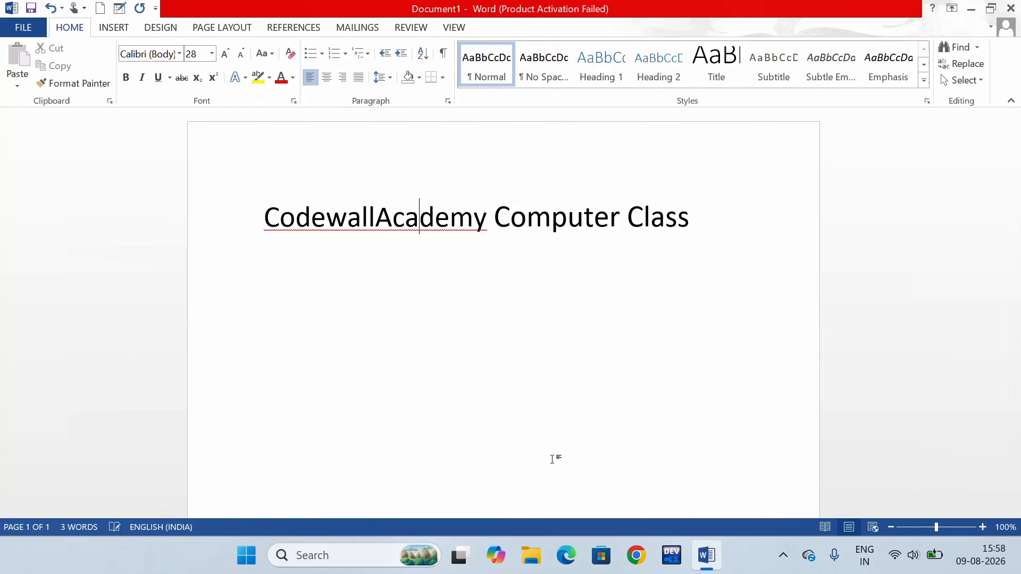
Add the line "Ctrl+[ font size decrease" below the heading, leaving one empty line between them.
left_click(696, 224)
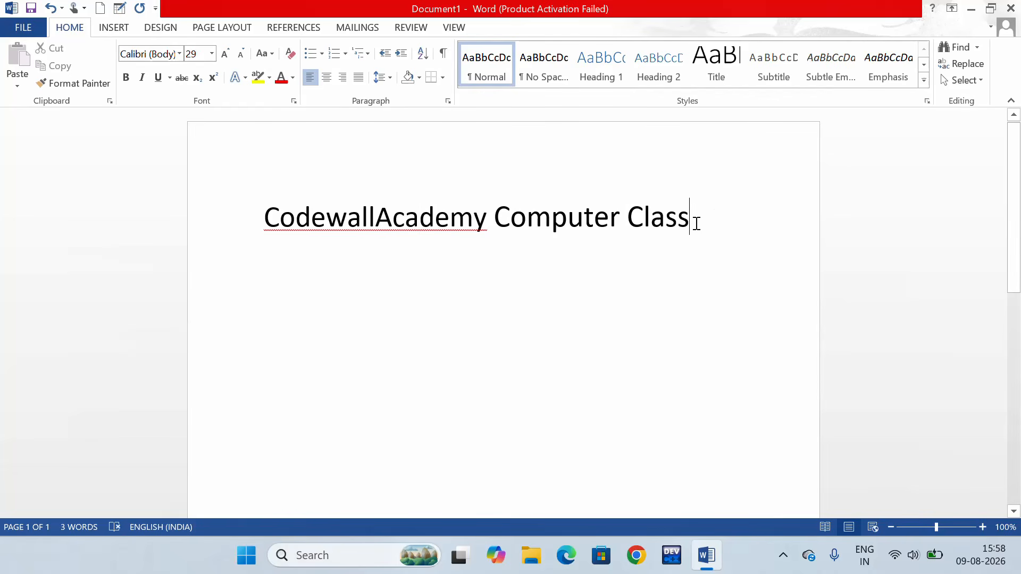
key("Return")
key("Return")
type("ctr")
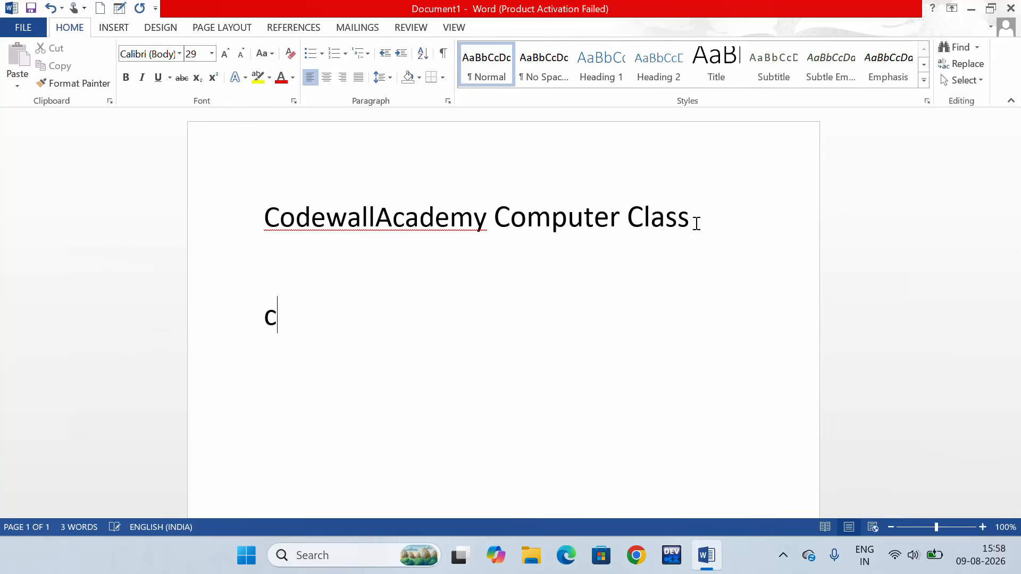
type("l+")
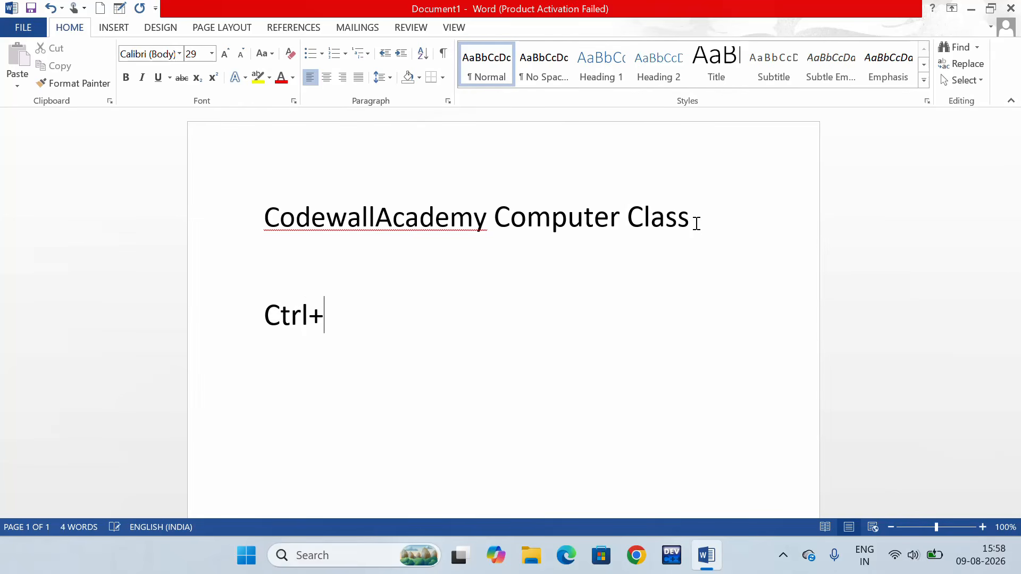
type("[ fom")
key("BackSpace")
type("nt size ")
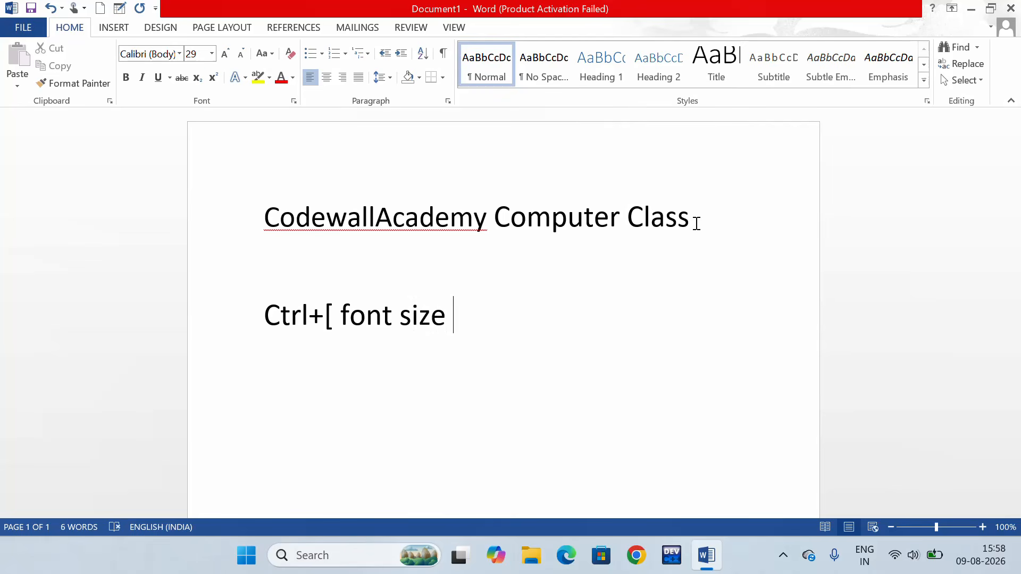
type("decrease")
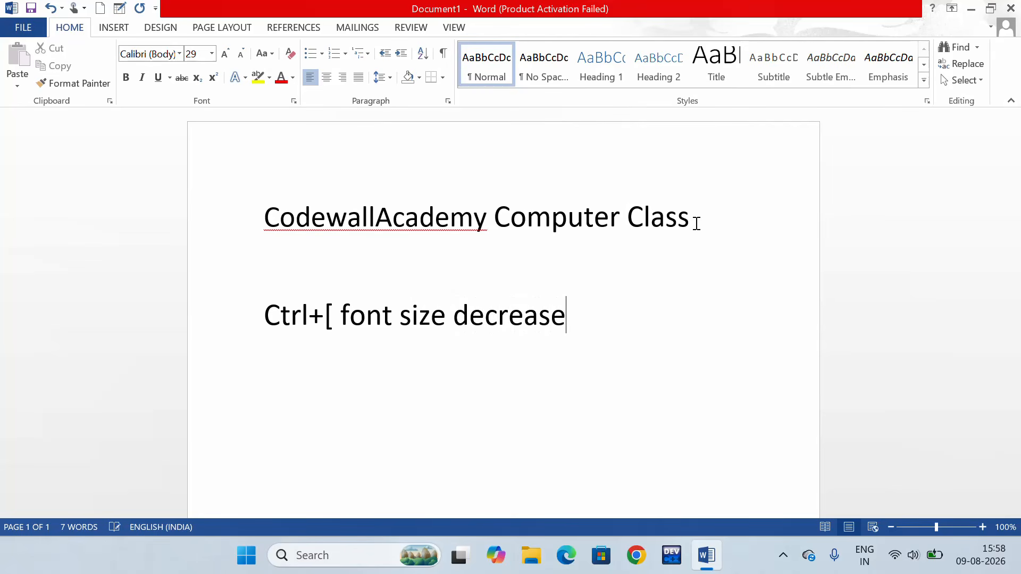
Add the line "Ctrl +] font size increase" directly below the font size decrease note.
key("Return")
type("ctrl +")
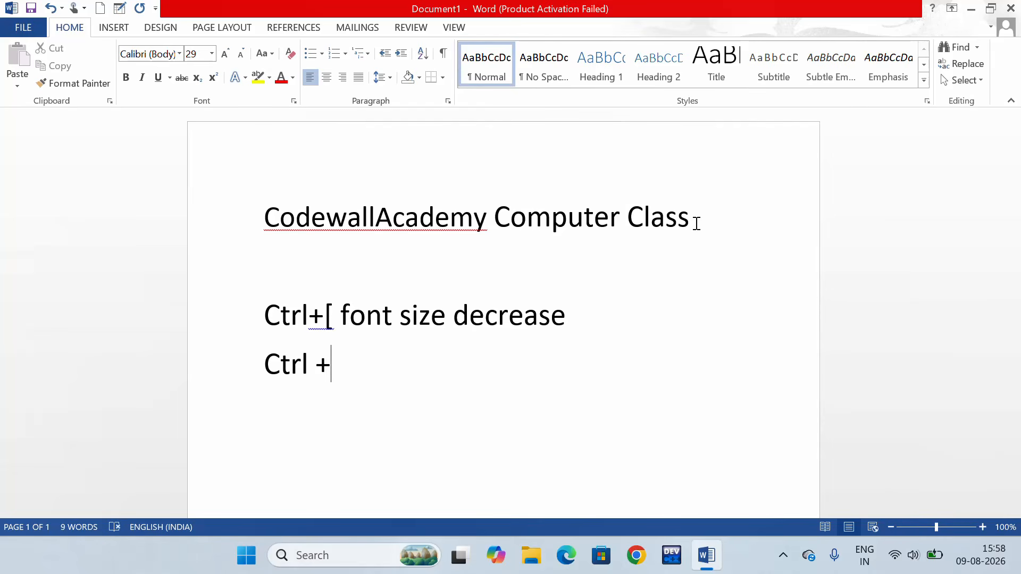
type("] font s")
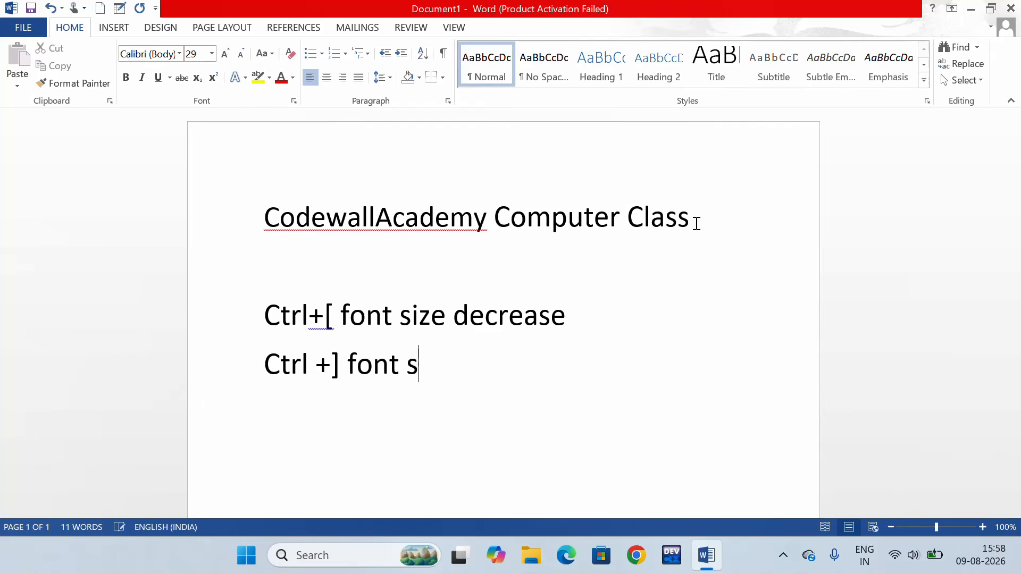
type("ize increase")
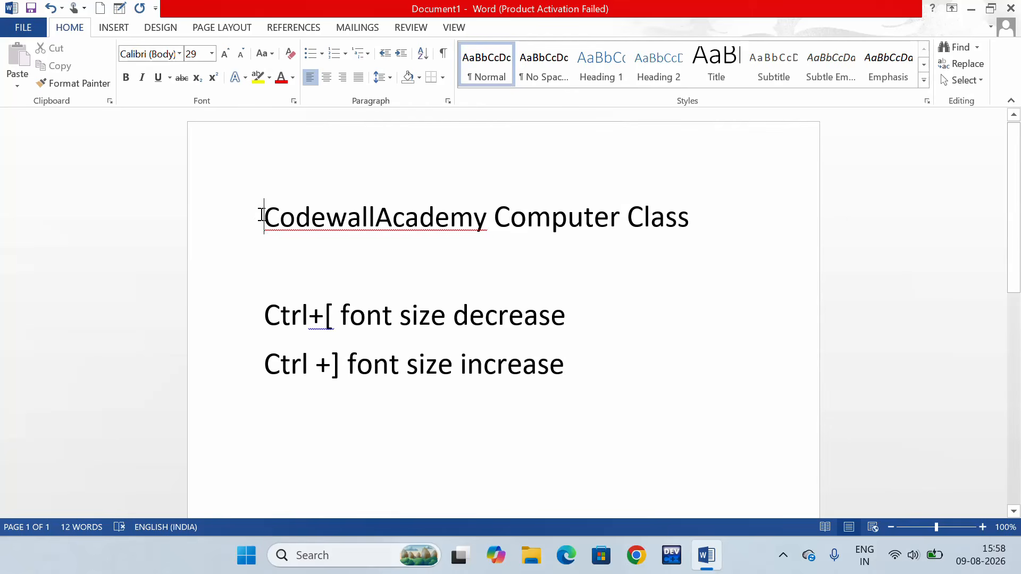
Shrink the whole heading's font one point at a time, eight times in a row.
left_click_drag(260, 214, 703, 213)
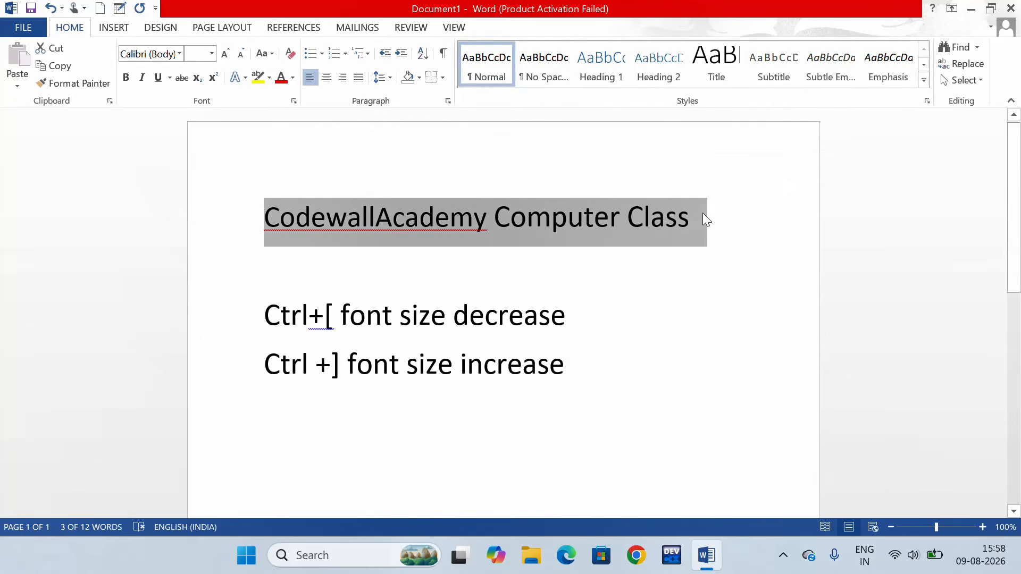
key("ctrl+bracketleft")
key("ctrl+bracketleft")
key("ctrl+bracketleft")
key("ctrl+bracketleft")
key("ctrl+bracketleft")
key("ctrl+bracketleft")
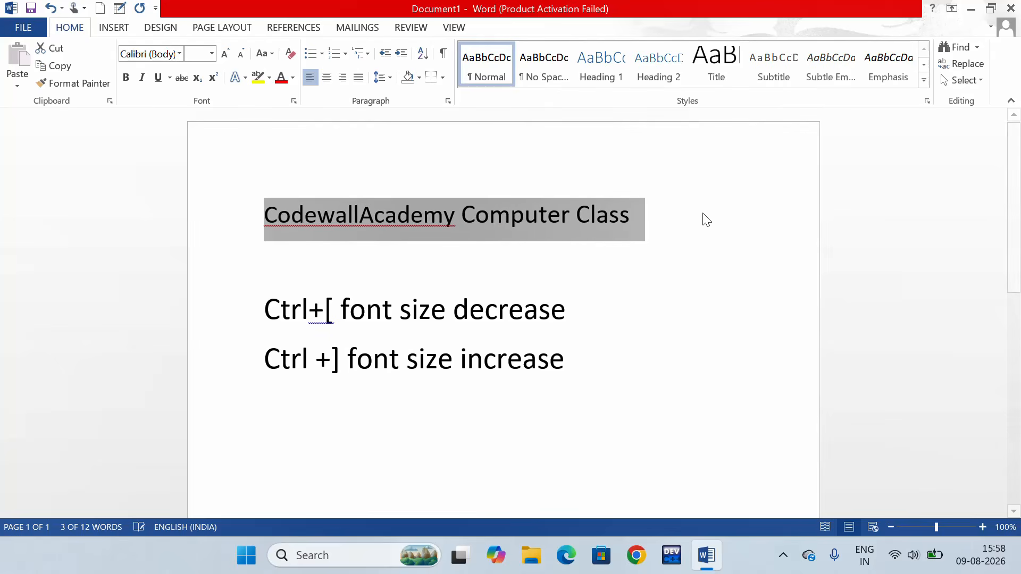
key("ctrl+bracketleft")
key("ctrl+bracketleft")
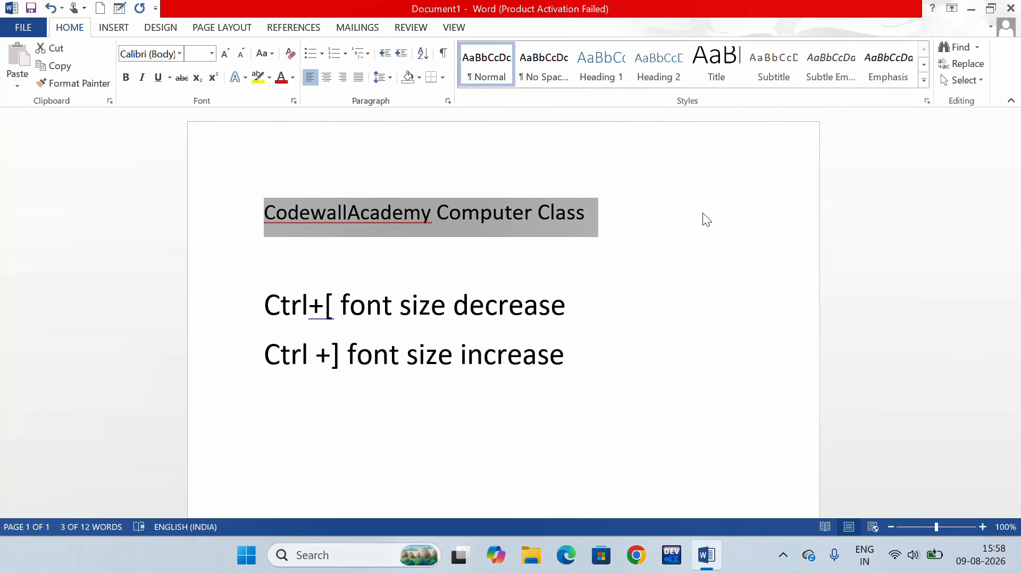
Enlarge the whole heading's font one point at a time, nine times in a row.
key("ctrl+bracketright")
key("ctrl+bracketright")
key("ctrl+bracketright")
key("ctrl+bracketright")
key("ctrl+bracketright")
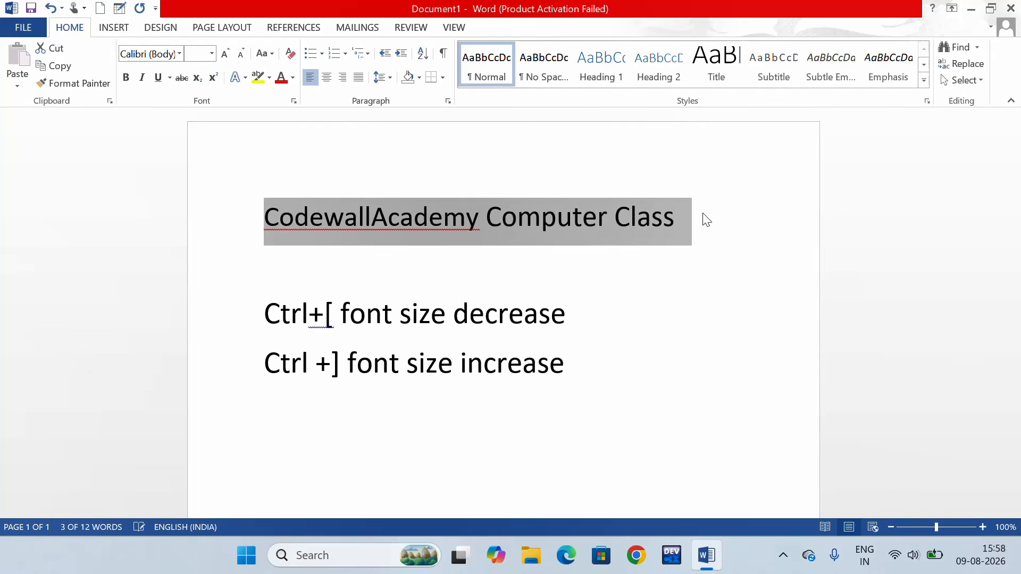
key("ctrl+bracketright")
key("ctrl+bracketright")
key("ctrl+bracketright")
key("ctrl+bracketright")
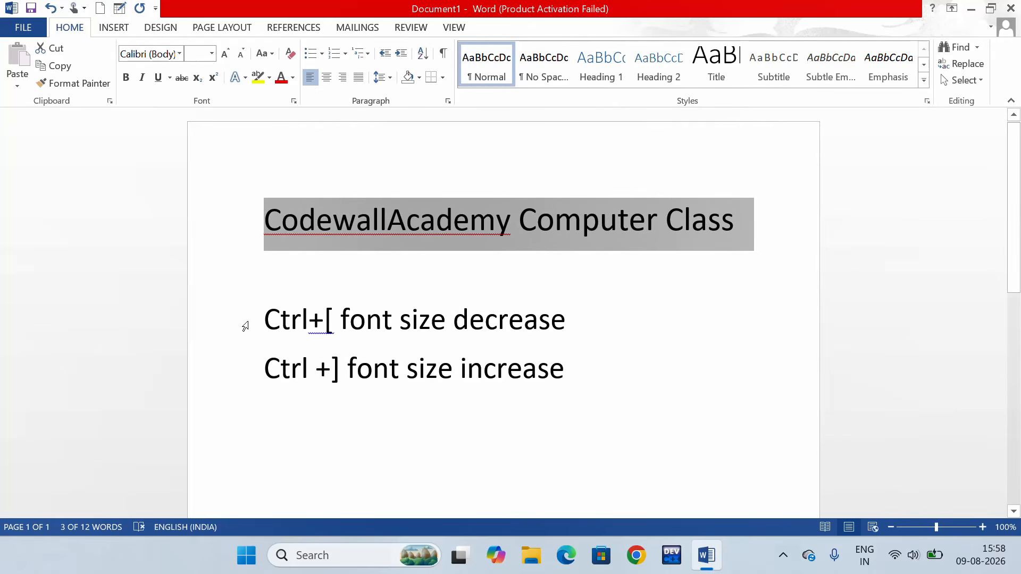
Delete the two shortcut notes about font size decrease and increase below the heading.
left_click_drag(263, 320, 568, 410)
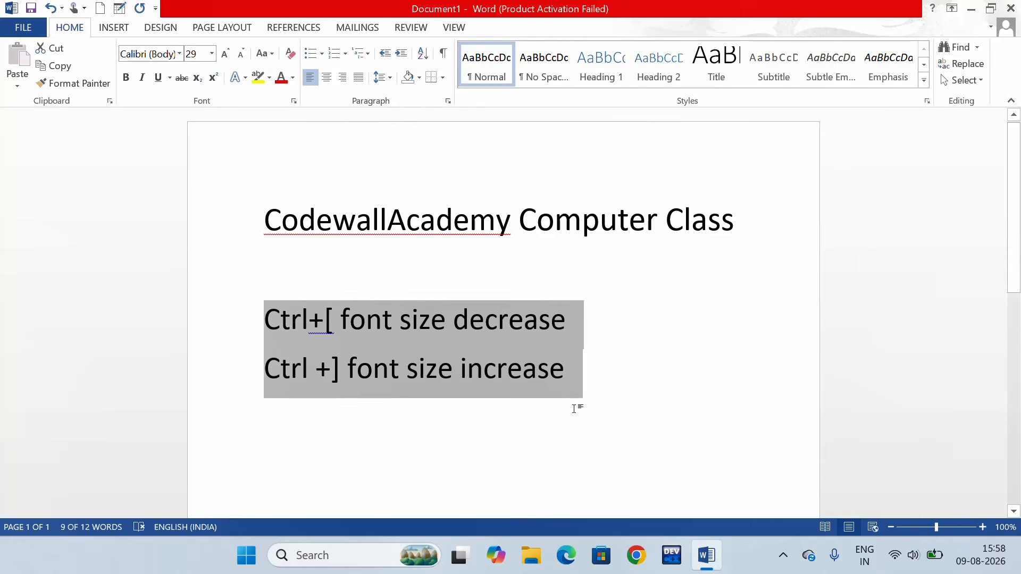
key("Delete")
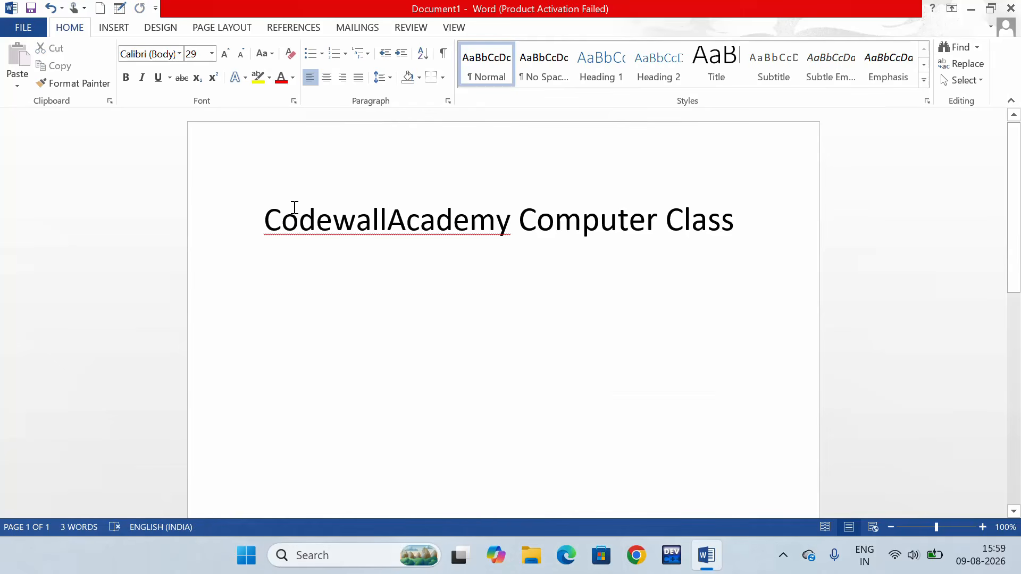
Change the font of "CodewallAcademy Computer Class" to Franklin Gothic Demi Cond and deselect the heading.
left_click(180, 54)
left_click(394, 184)
left_click_drag(264, 215, 797, 239)
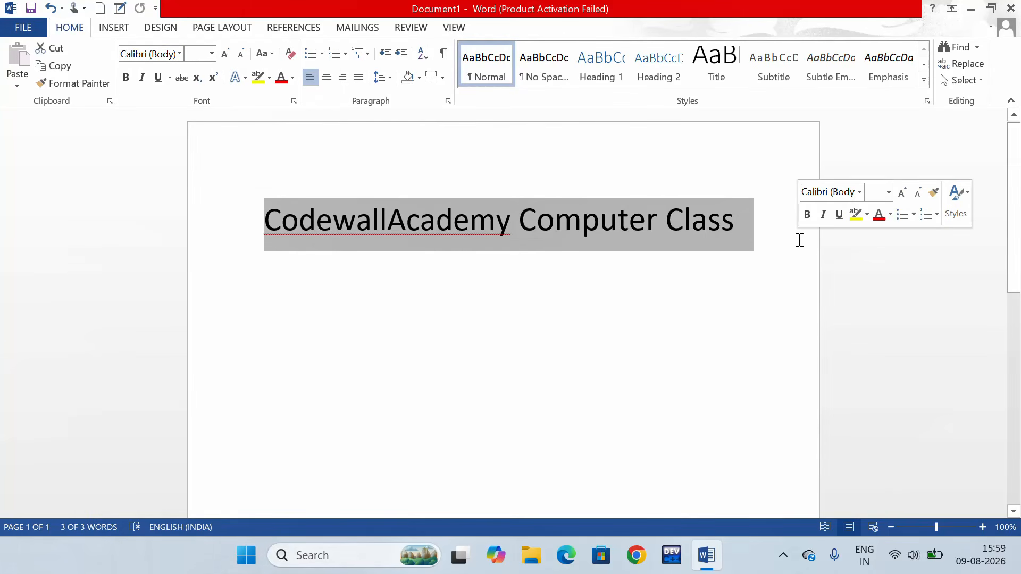
left_click(385, 312)
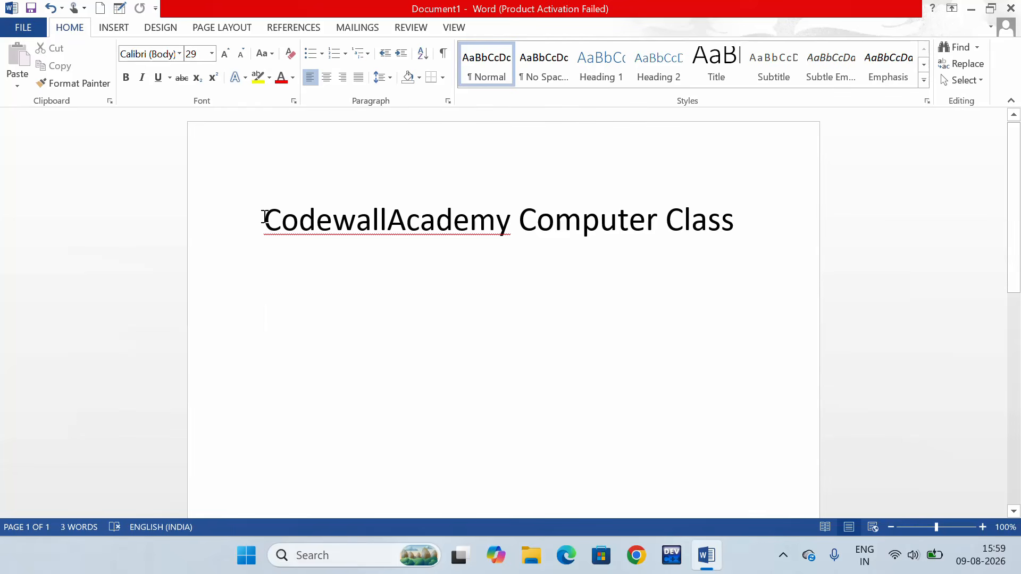
left_click_drag(276, 218, 739, 224)
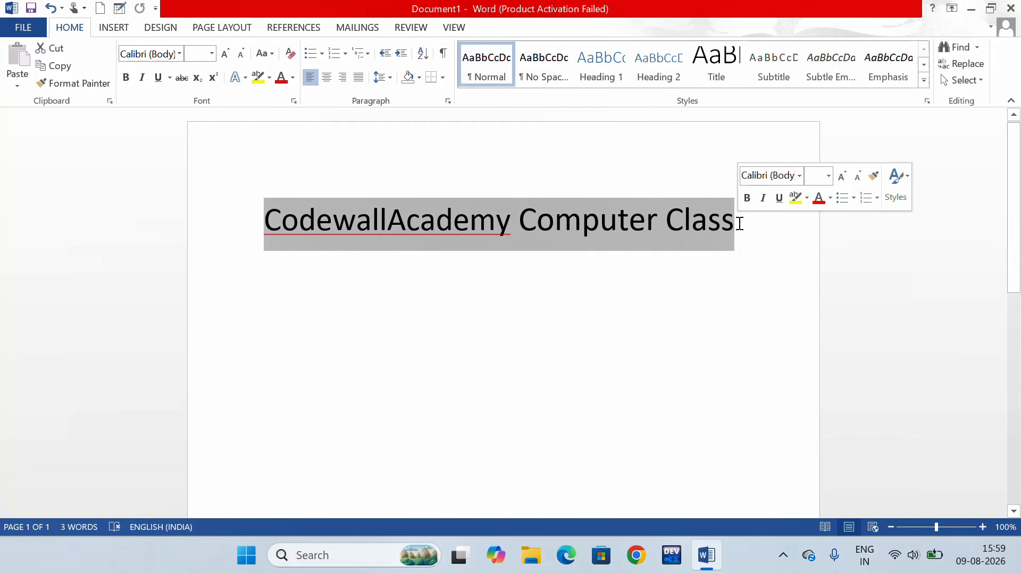
left_click(178, 55)
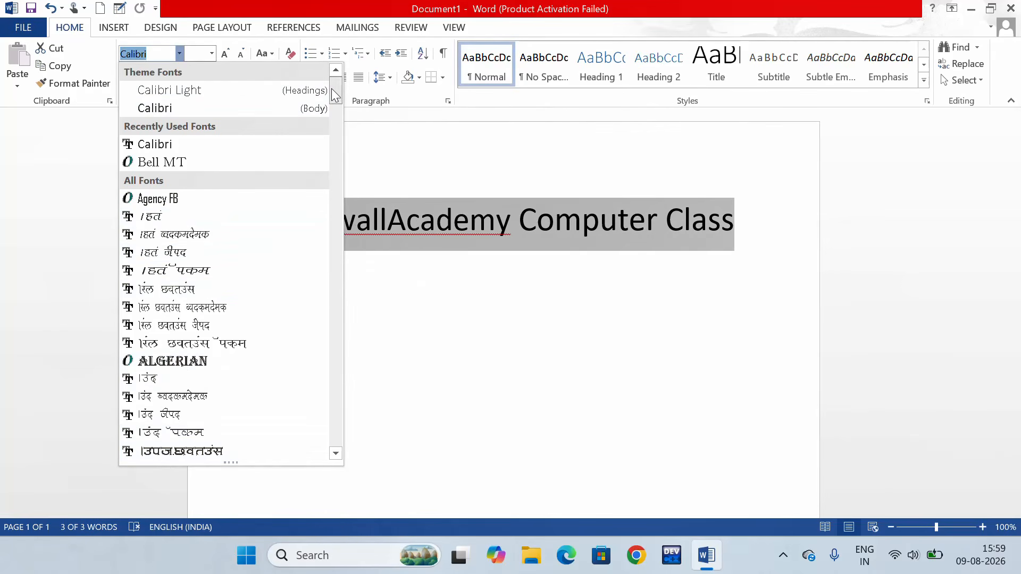
left_click_drag(333, 89, 326, 223)
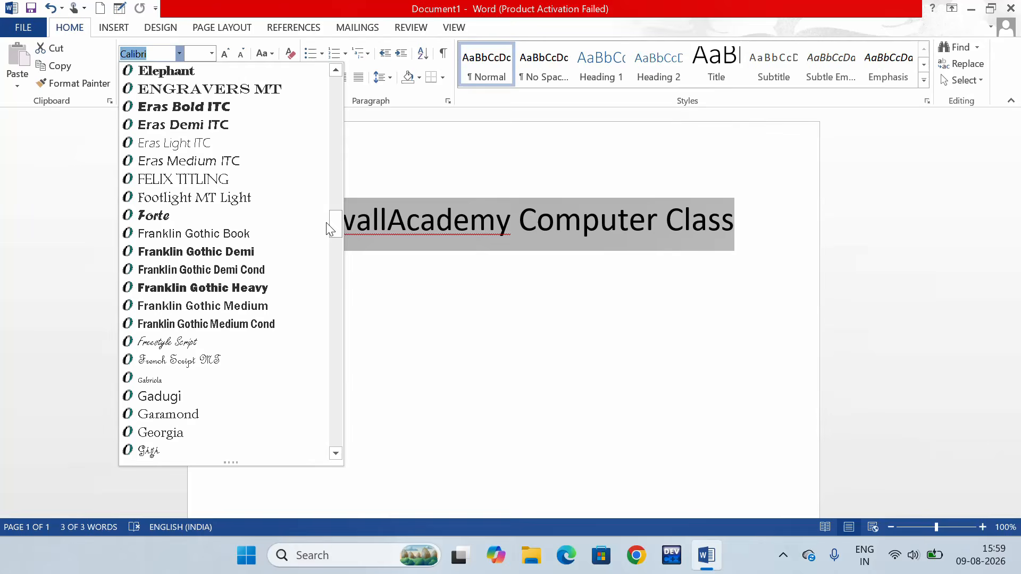
left_click(194, 272)
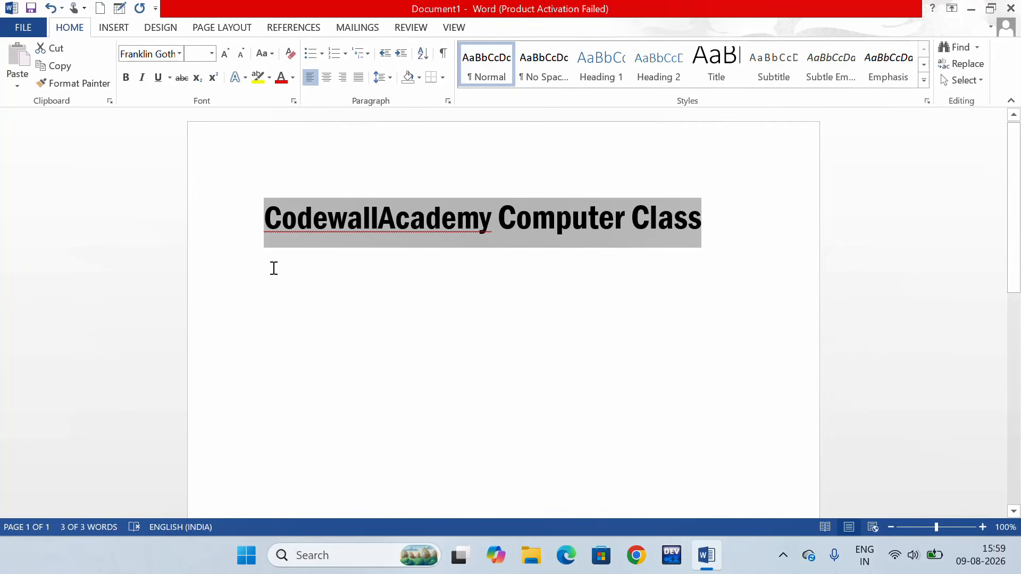
left_click(295, 303)
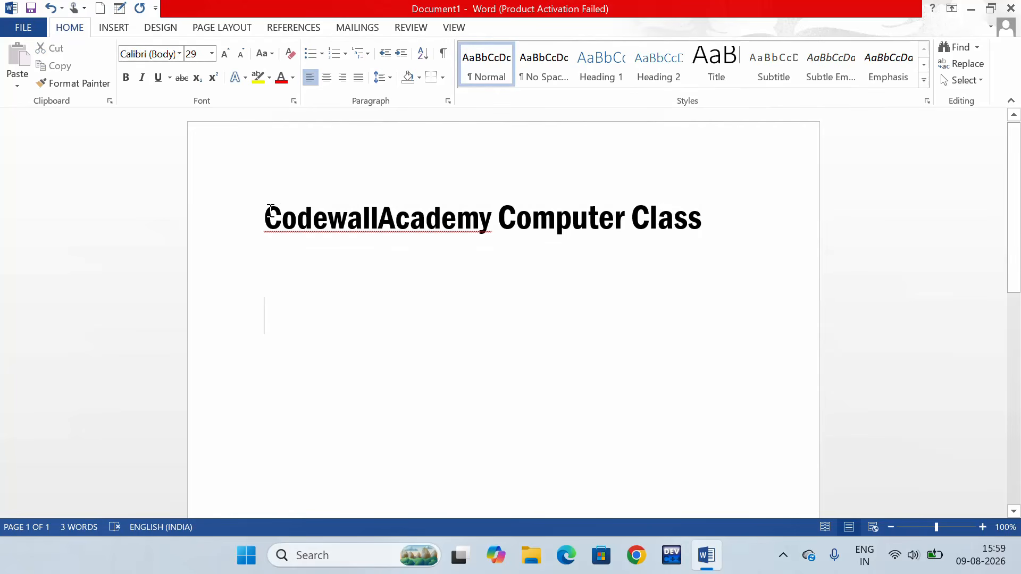
Change the whole heading's font to Bell MT from the recently used fonts.
left_click_drag(271, 210, 713, 224)
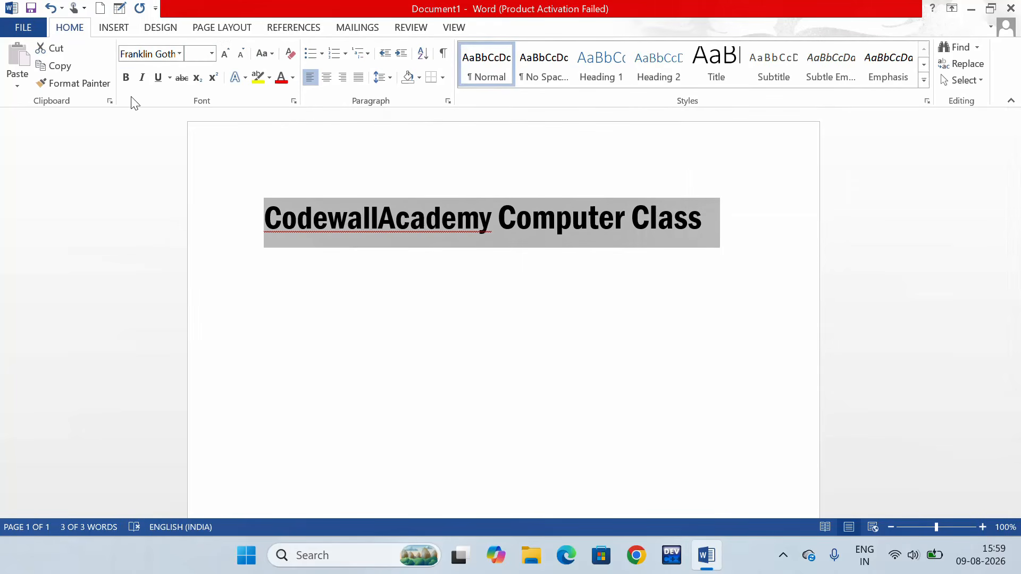
left_click(128, 78)
left_click(180, 54)
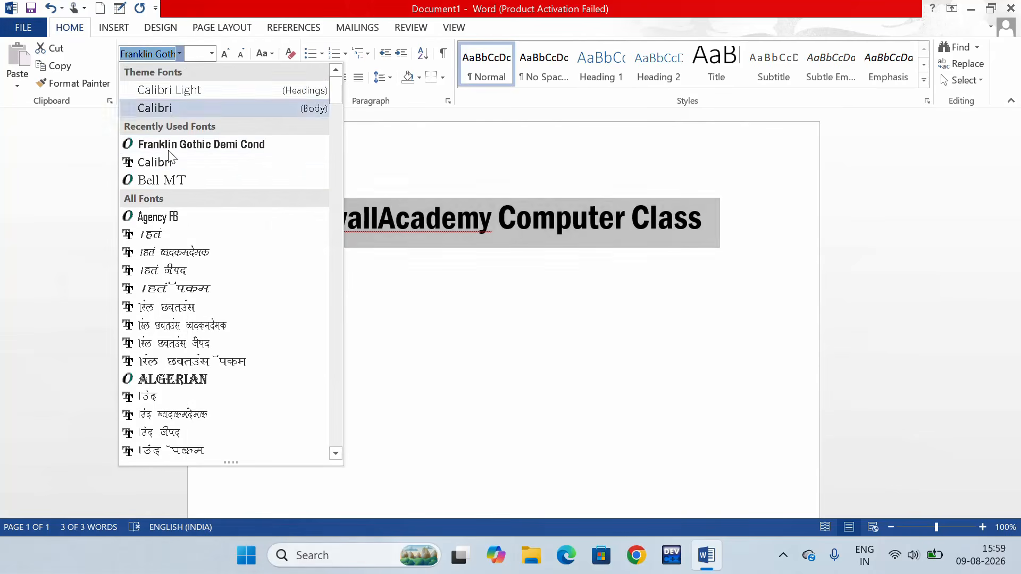
left_click(166, 180)
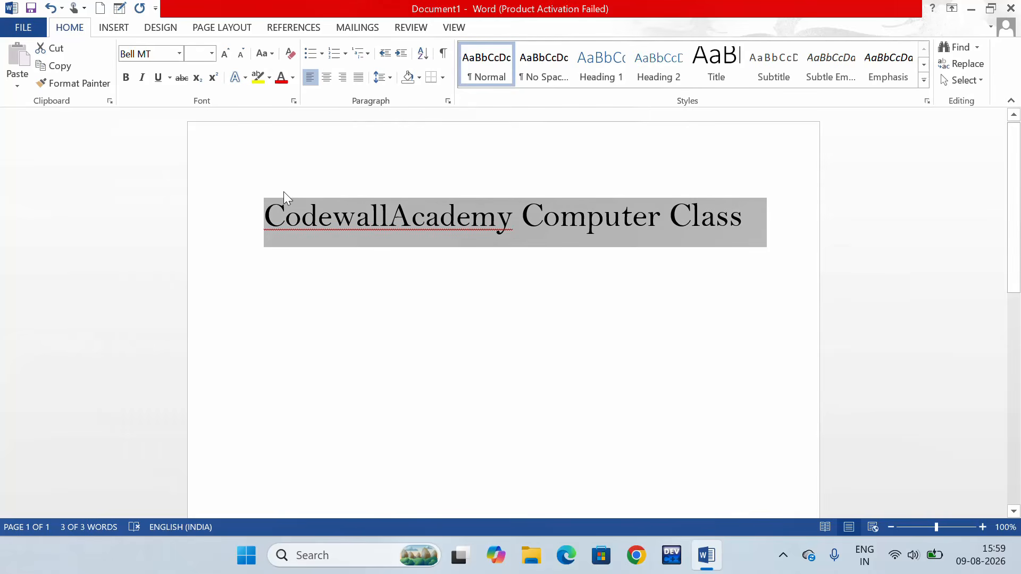
Set the heading's font to Calibri from the recently used fonts and deselect it.
left_click(180, 54)
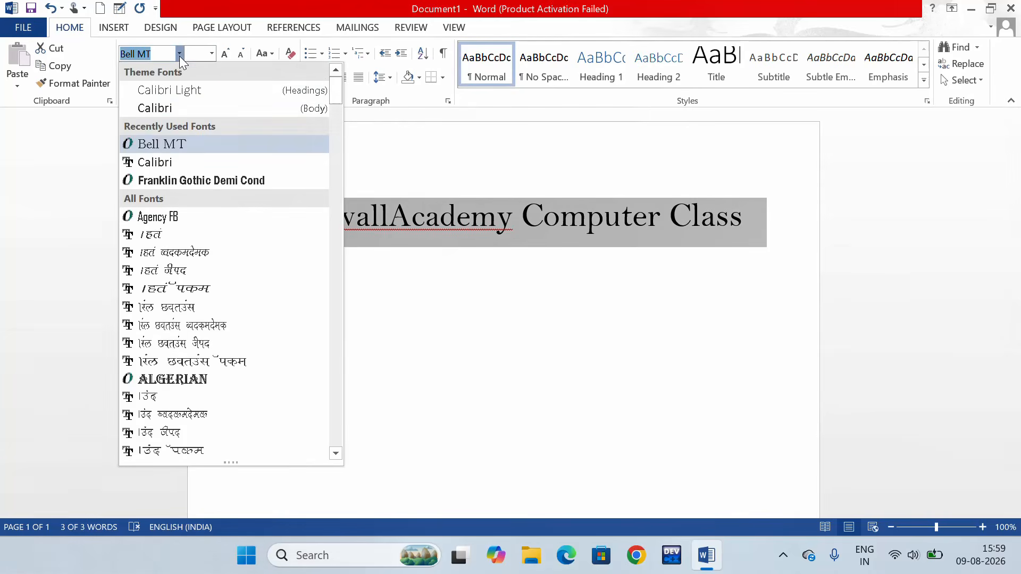
left_click(161, 163)
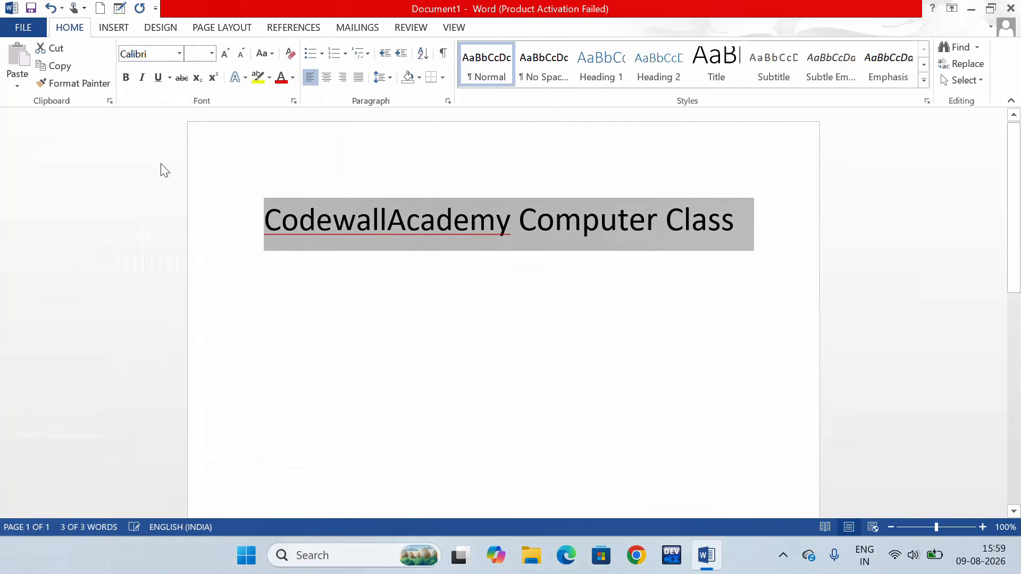
left_click(399, 278)
Make the whole heading "CodewallAcademy Computer Class" bold.
left_click_drag(264, 221, 739, 241)
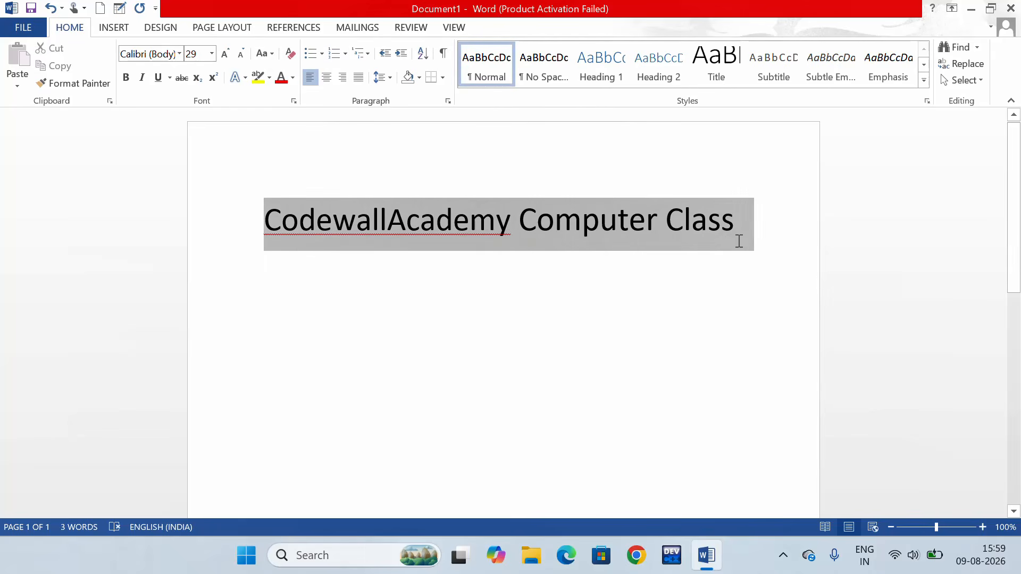
left_click(126, 78)
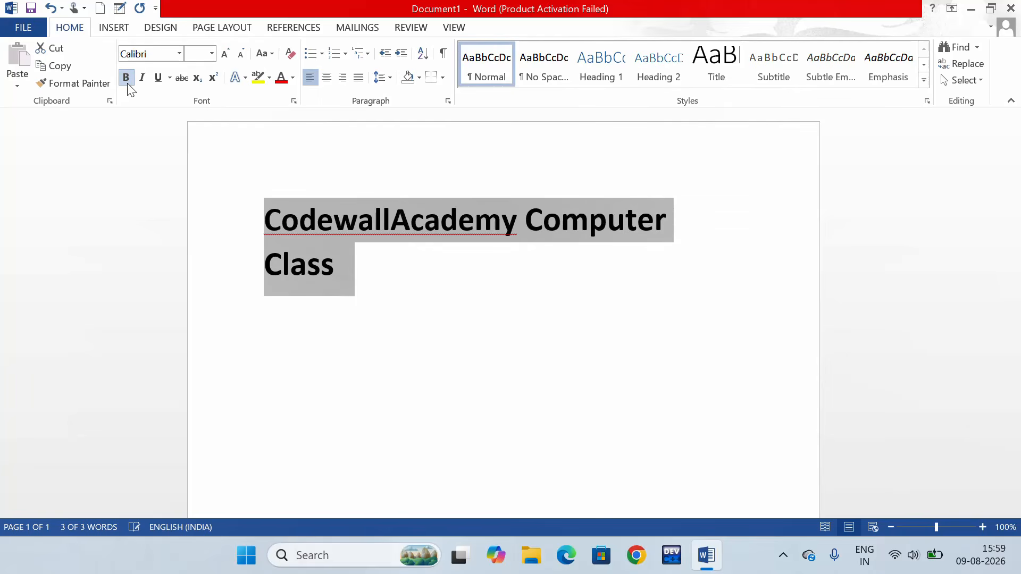
left_click(227, 198)
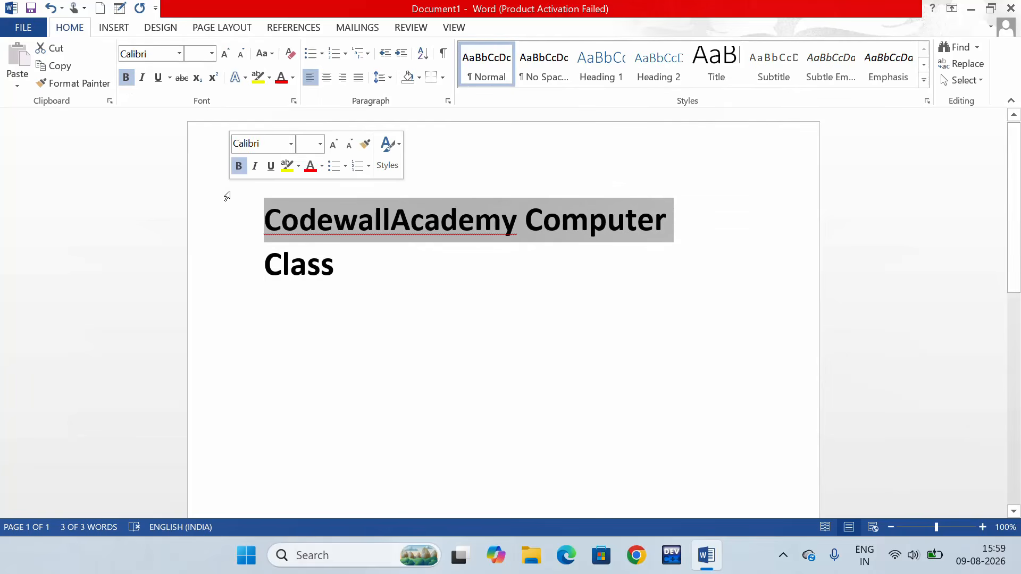
Toggle bold off and on repeatedly for the whole two-line heading, ending with bold on, and deselect it.
left_click(265, 217)
left_click(340, 271)
left_click_drag(234, 270, 248, 228)
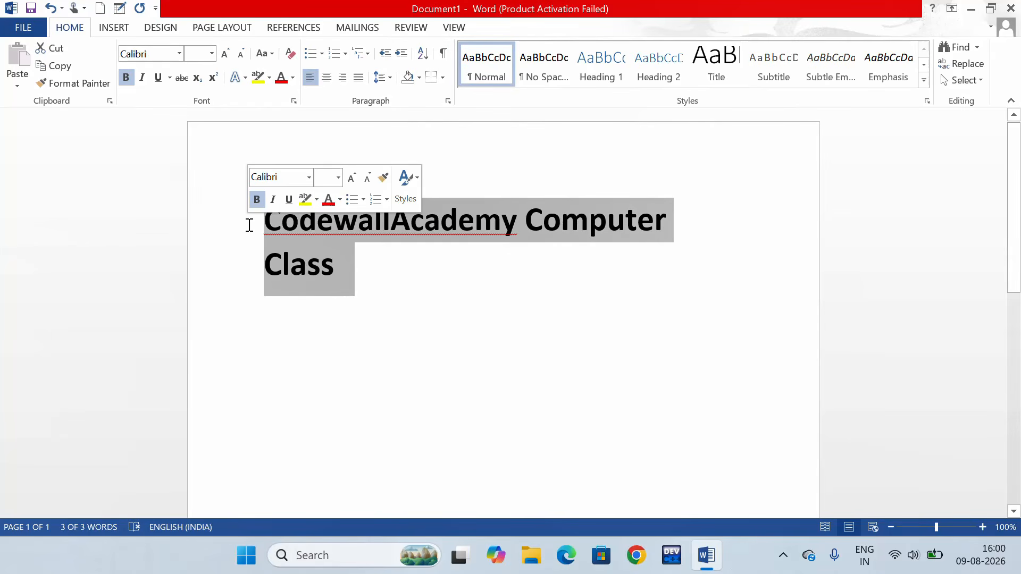
key("ctrl+b")
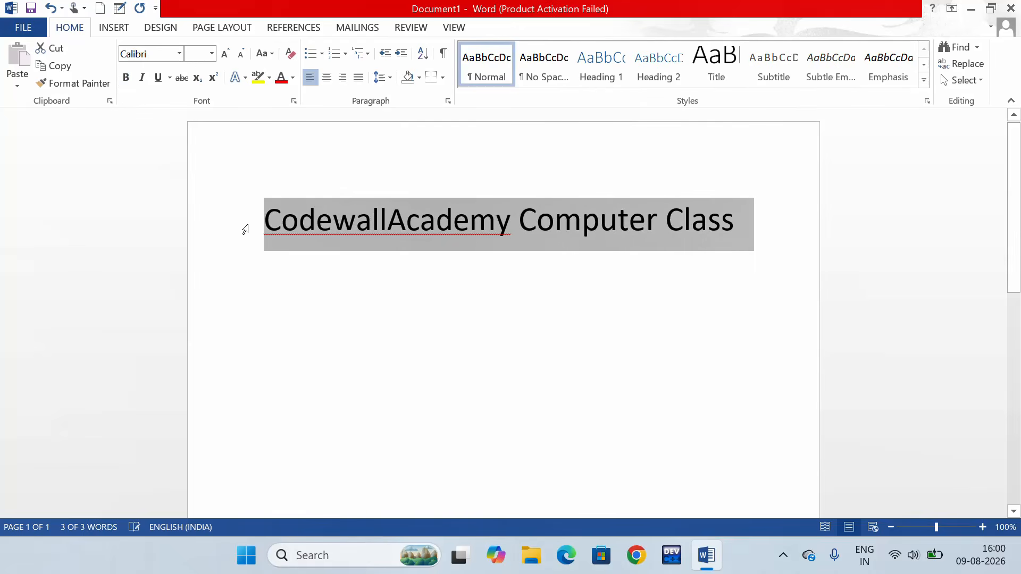
key("ctrl+b")
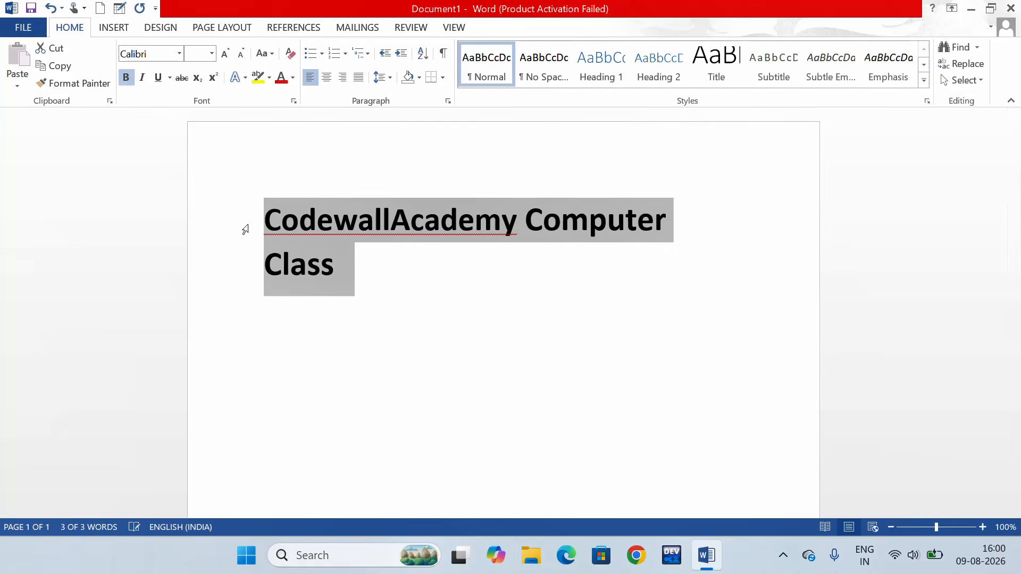
key("ctrl+b")
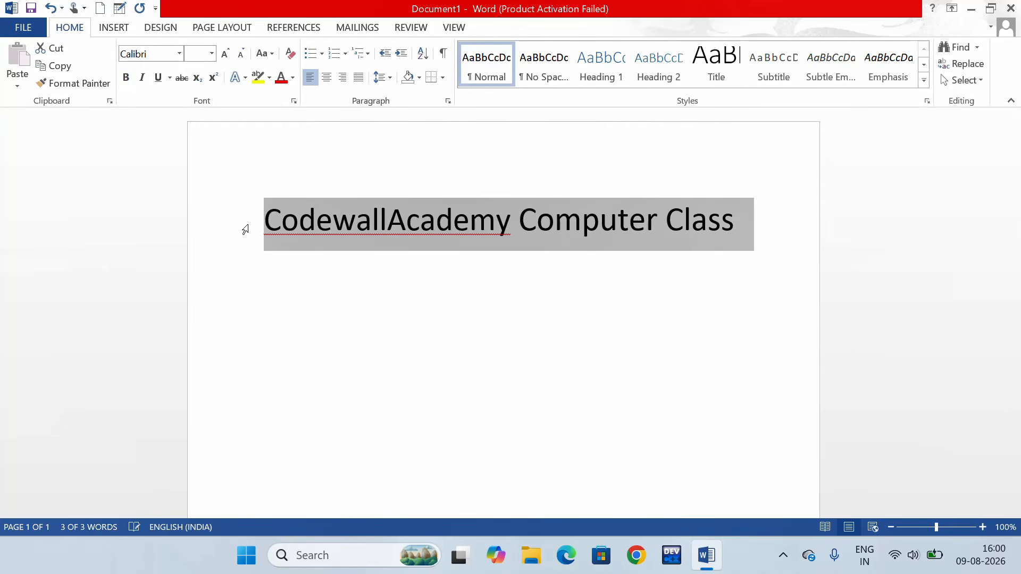
key("ctrl+b")
key("ctrl+b")
key("ctrl+b")
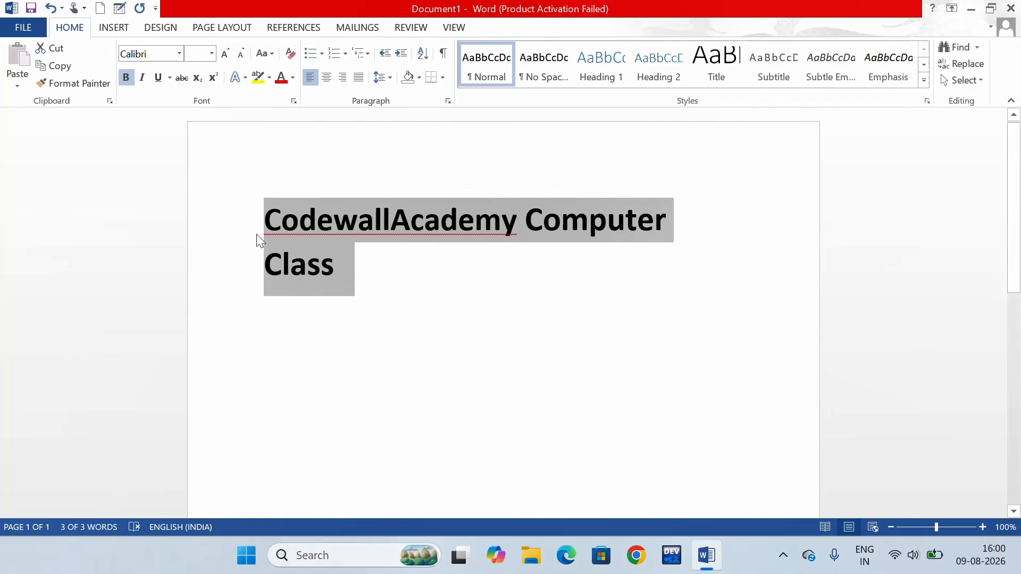
left_click(257, 234)
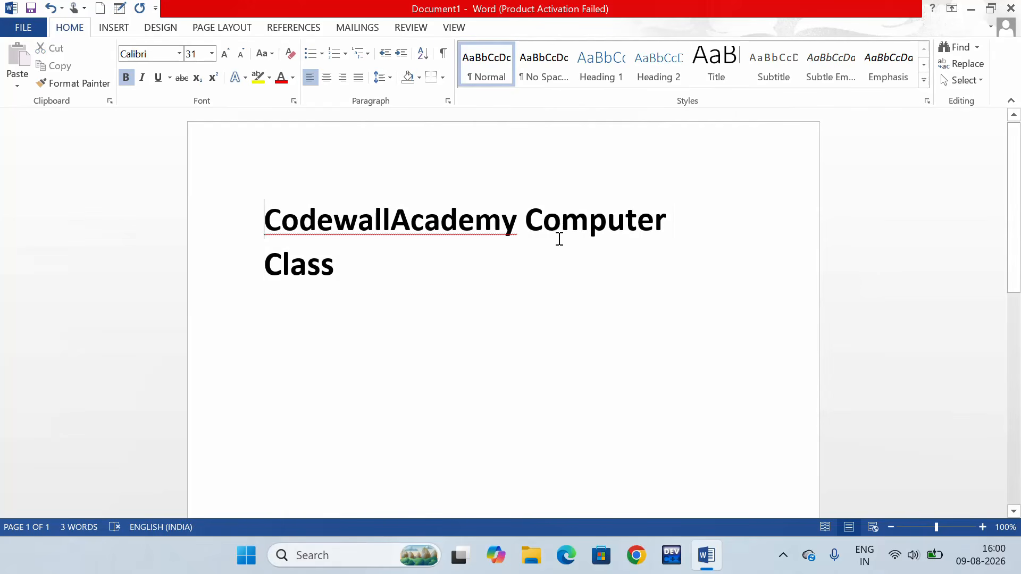
Reduce the whole bold heading's font size by one point and deselect it.
mouse_move(274, 225)
left_mouse_down()
mouse_move(323, 235)
mouse_move(266, 220)
left_mouse_up()
left_click(260, 219)
double_click(268, 220)
key("ctrl+shift+Right")
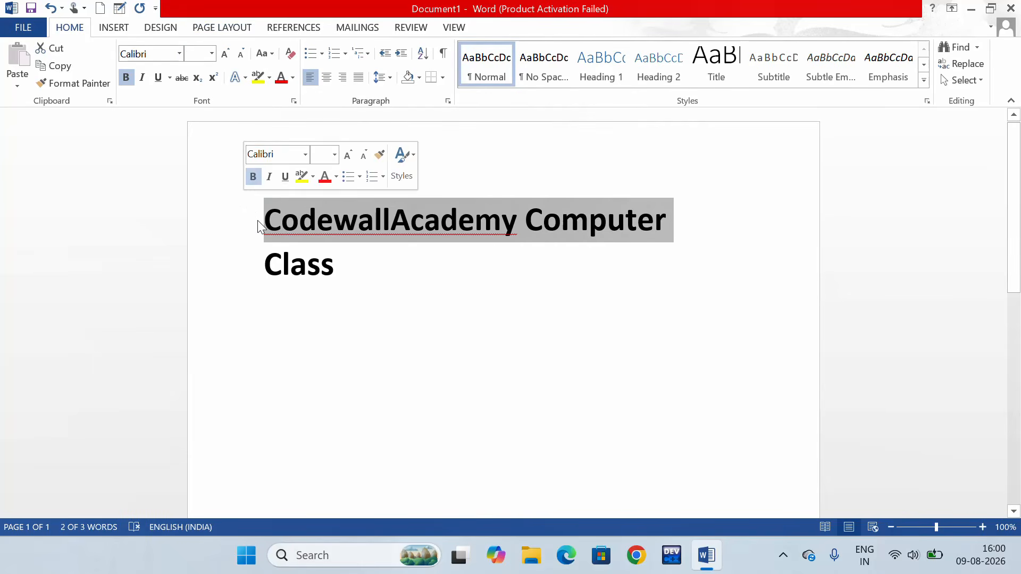
left_click_drag(257, 220, 364, 286)
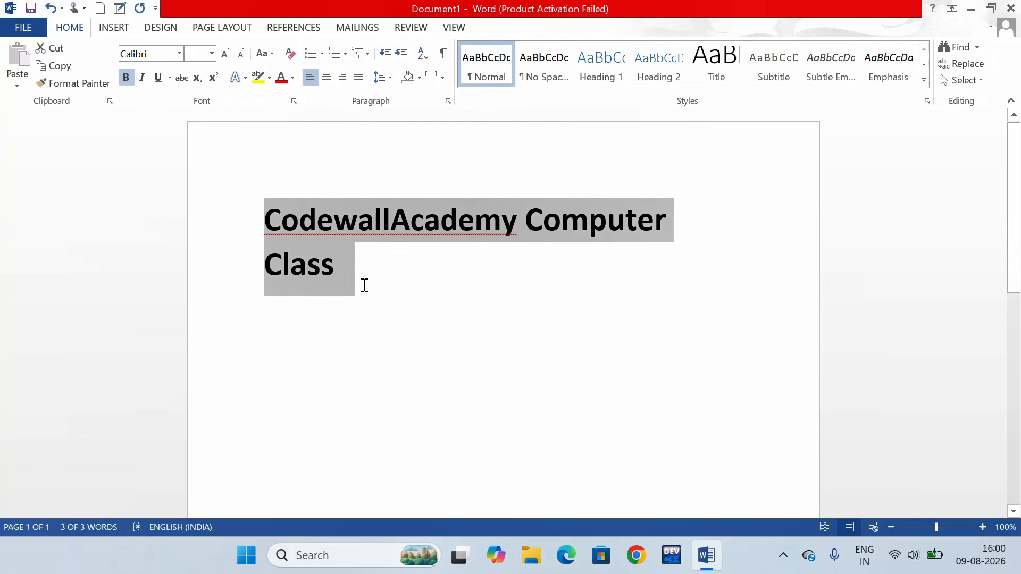
key("ctrl+bracketleft")
left_click(283, 271)
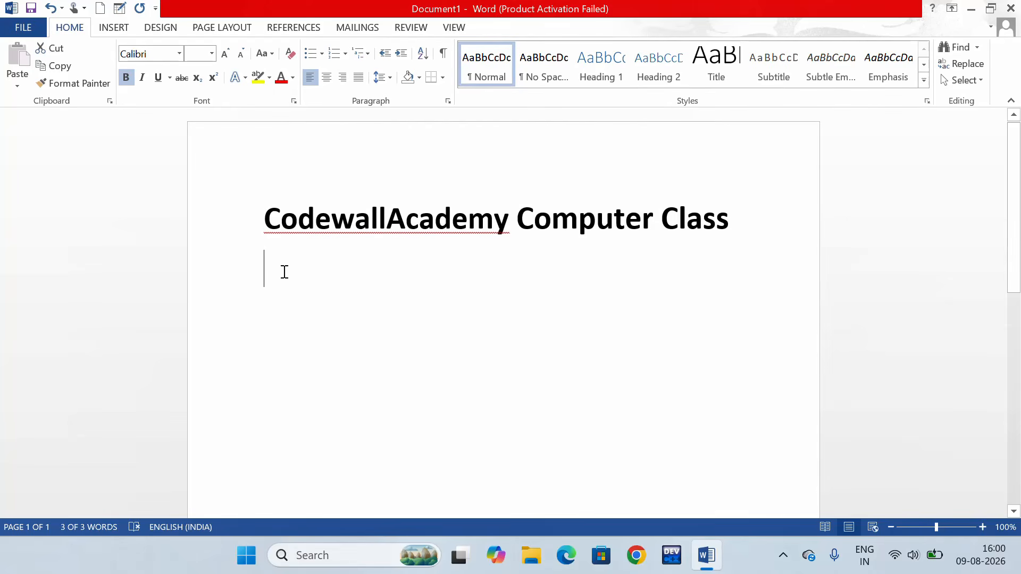
Underline the whole heading "CodewallAcademy Computer Class" and place the cursor in the empty area below it.
left_click_drag(263, 216, 733, 207)
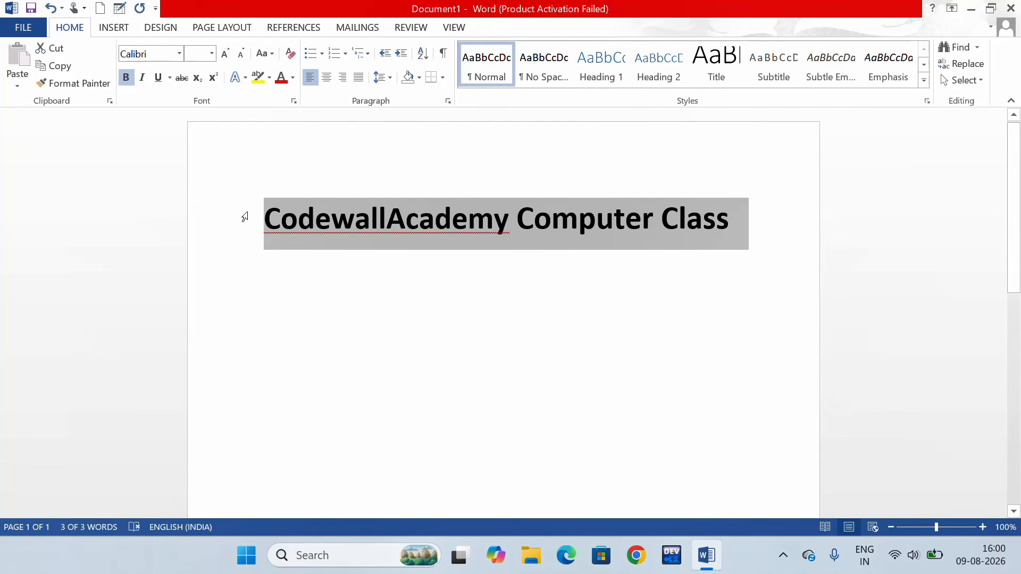
key("ctrl+u")
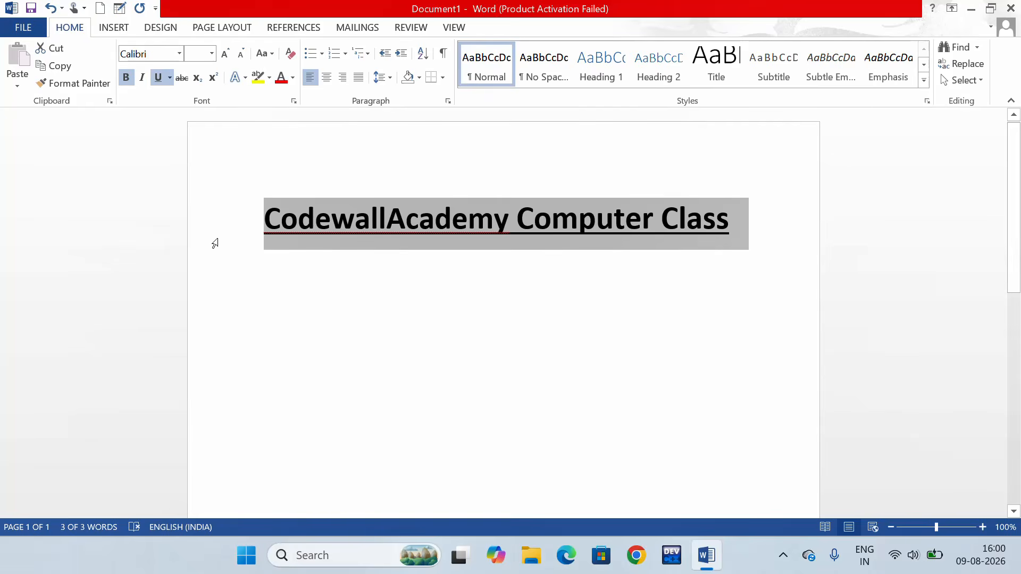
left_click(334, 293)
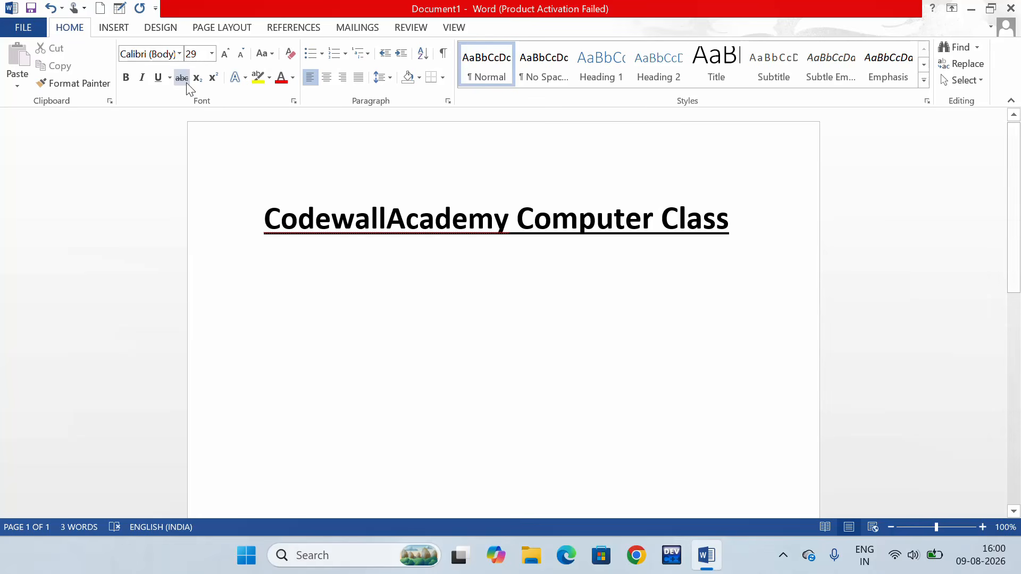
left_click(155, 79)
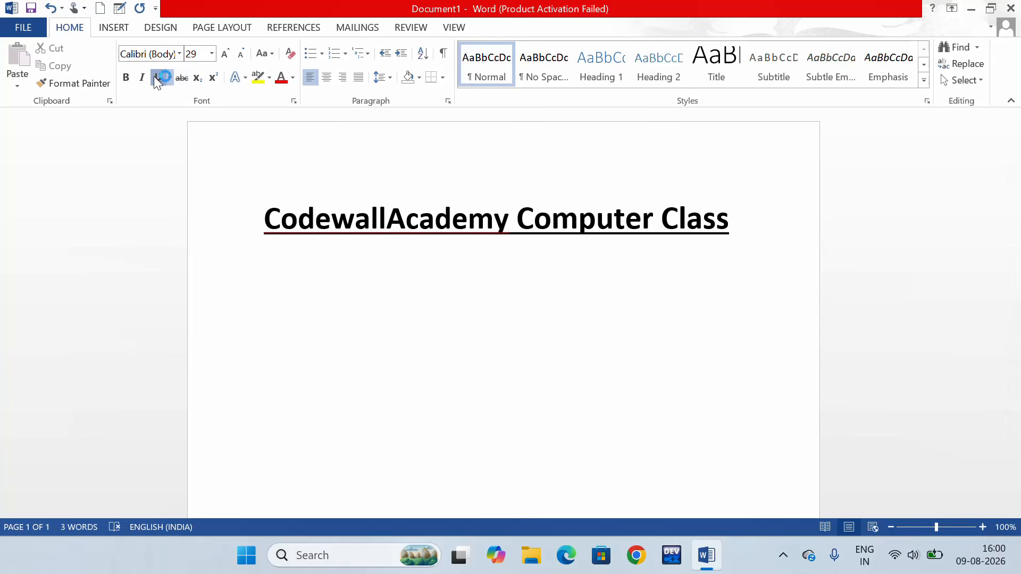
Toggle underline off and on for the whole heading "CodewallAcademy Computer Class", ending with underline on, and deselect it.
left_click_drag(260, 215, 682, 219)
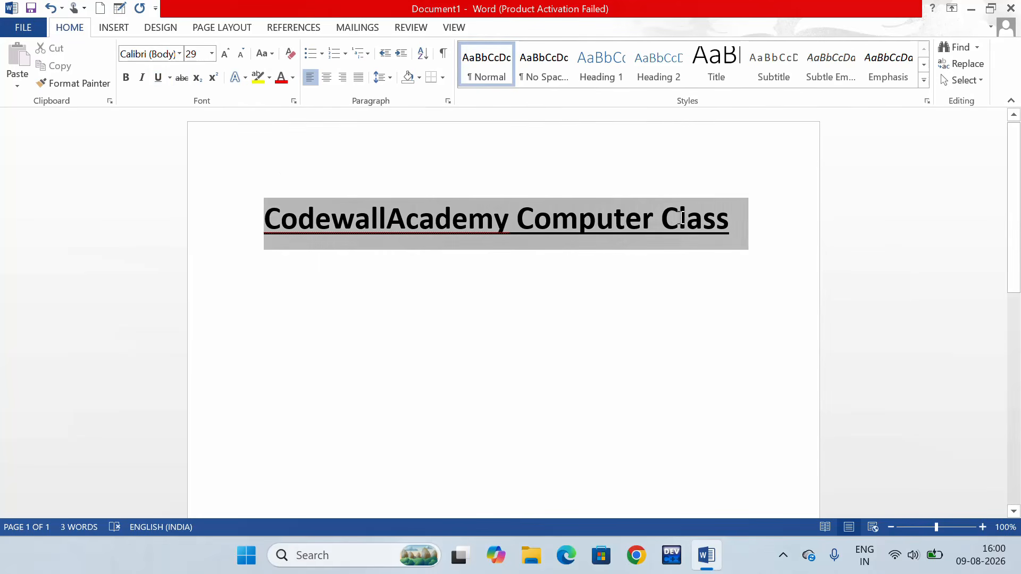
left_click(156, 80)
left_click(159, 79)
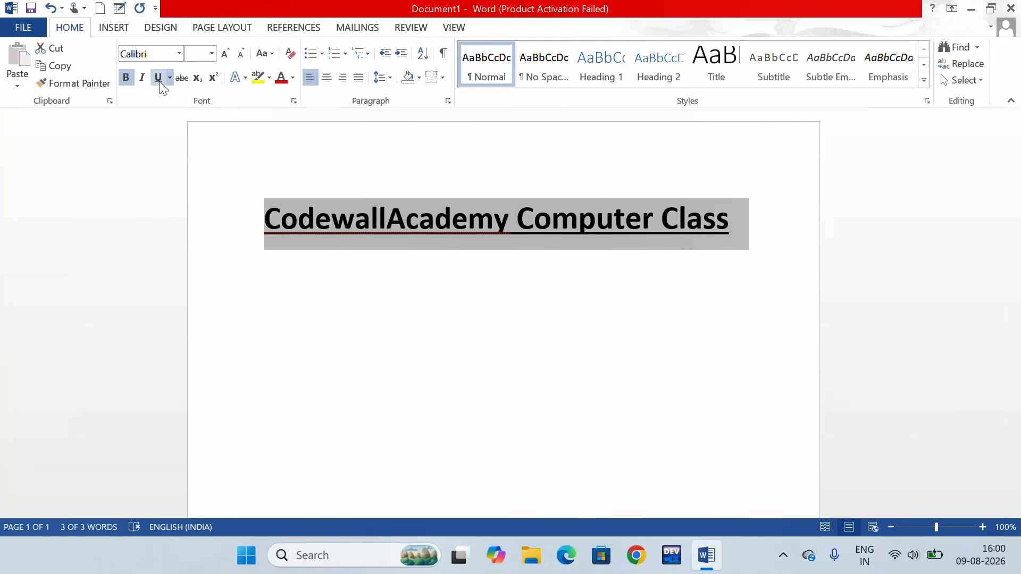
left_click(158, 78)
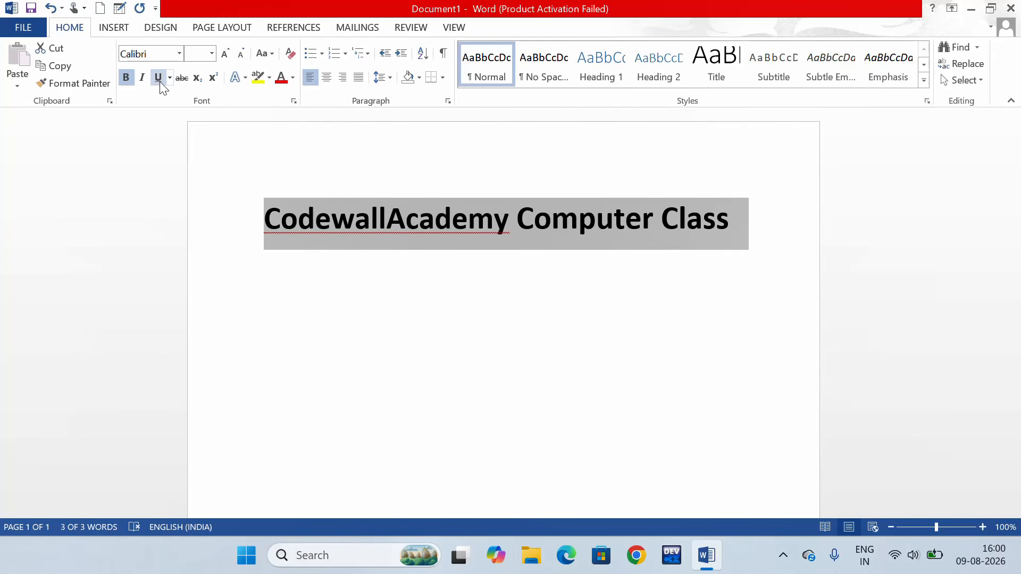
left_click(160, 82)
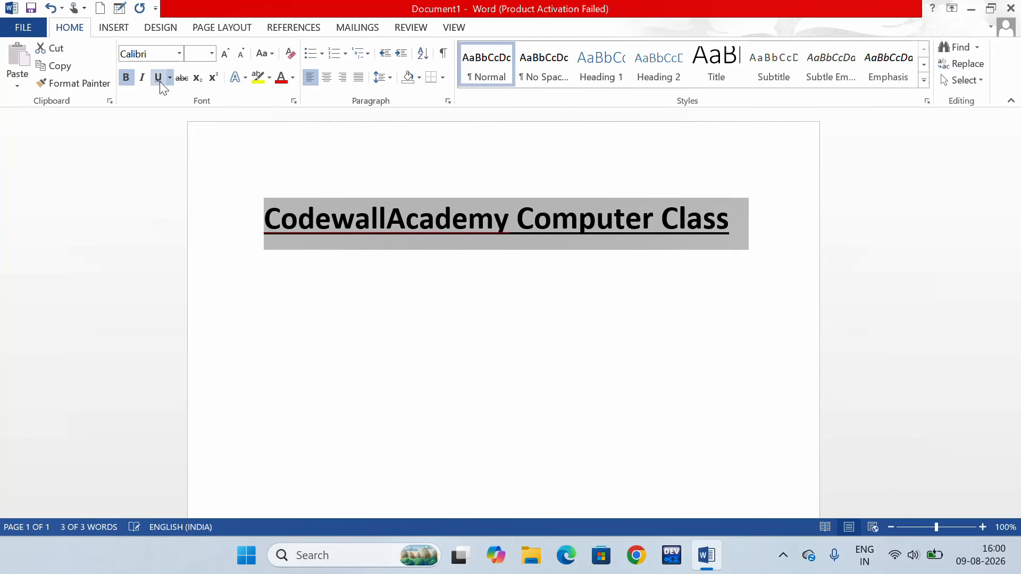
left_click(258, 249)
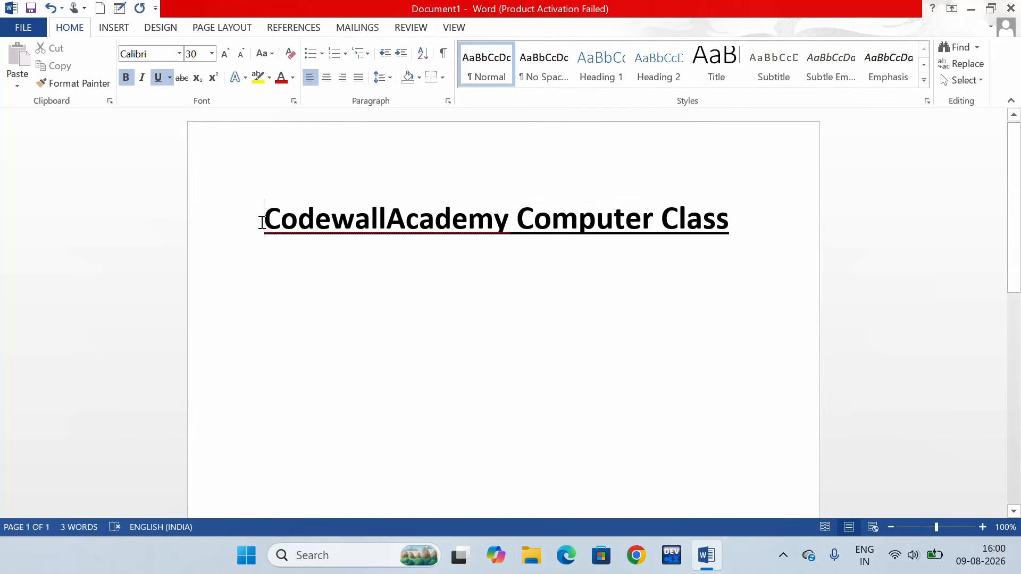
Toggle italic on and off repeatedly for the whole heading, ending with italic off, and place the cursor in the empty area below it.
left_click_drag(260, 221, 726, 220)
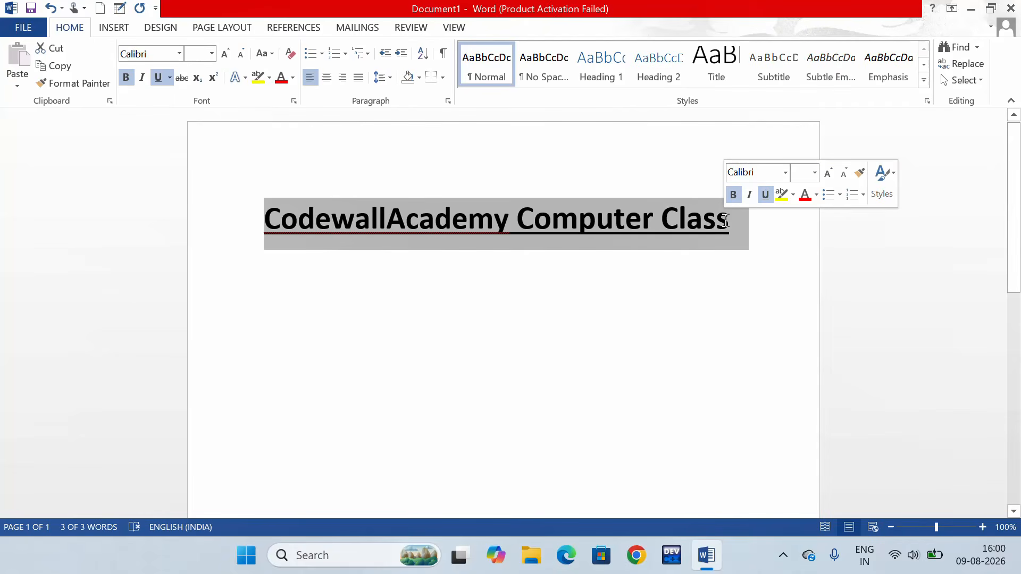
left_click(143, 77)
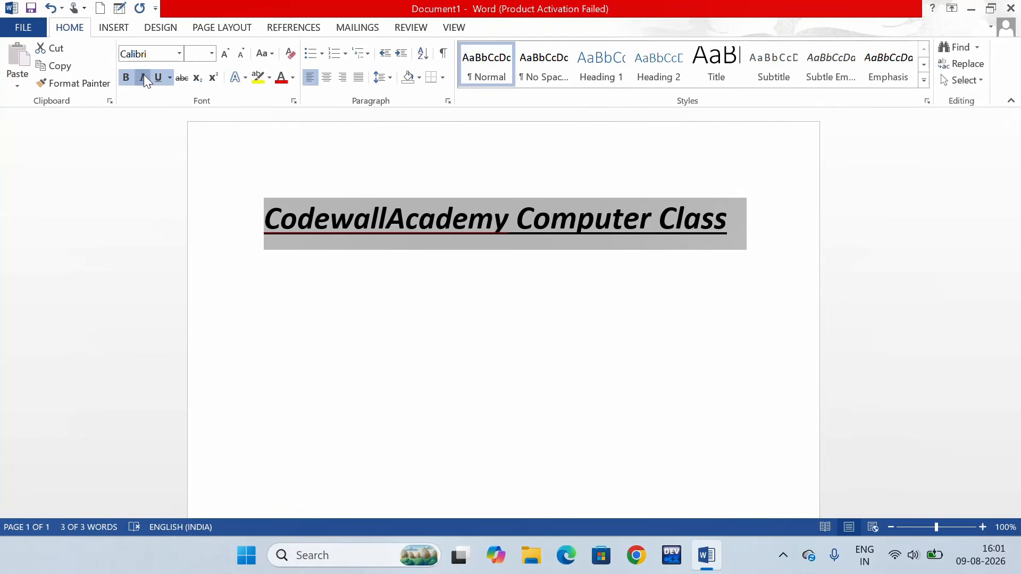
left_click(144, 76)
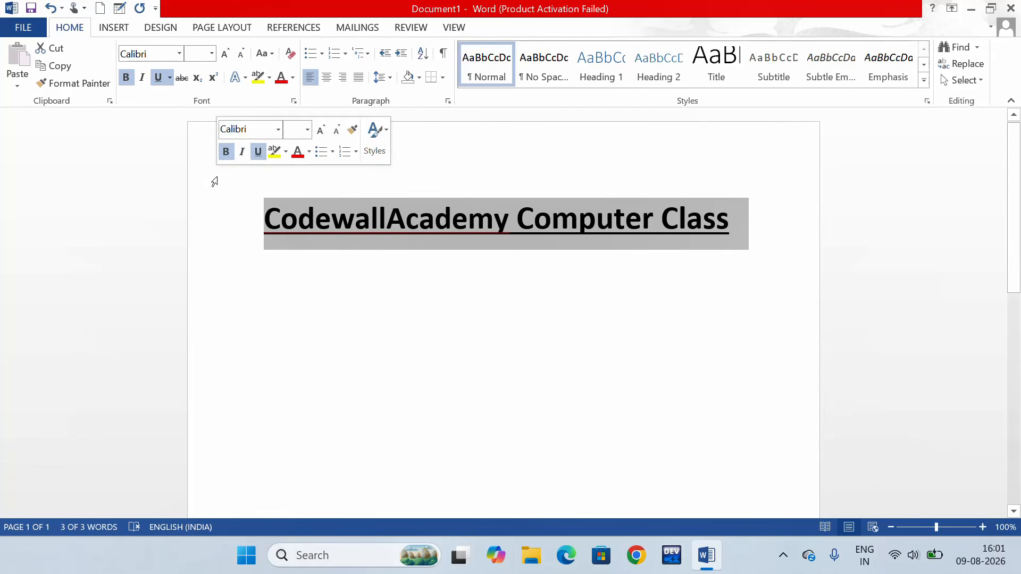
left_click(142, 78)
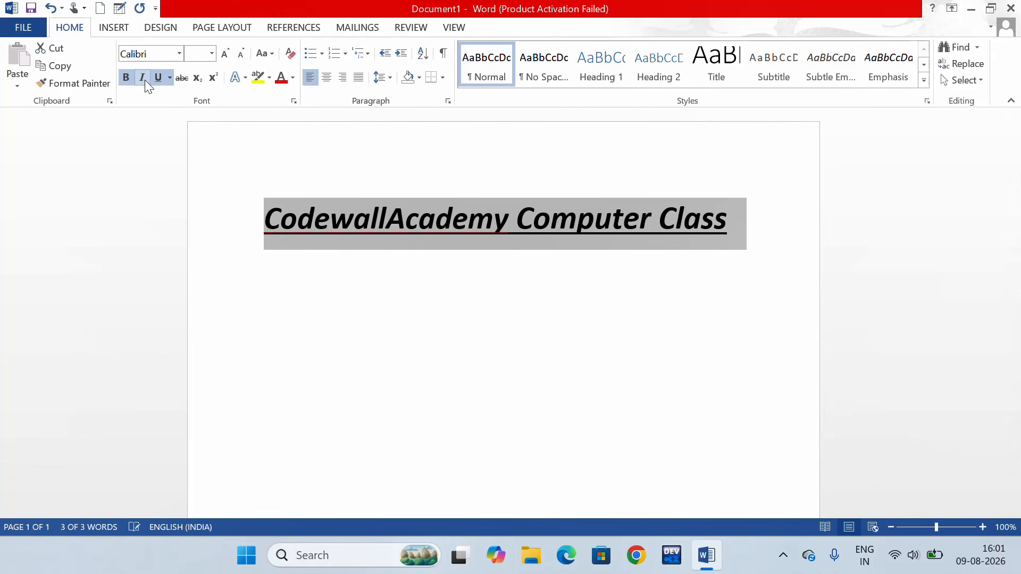
left_click(144, 80)
left_click(145, 80)
left_click(145, 80)
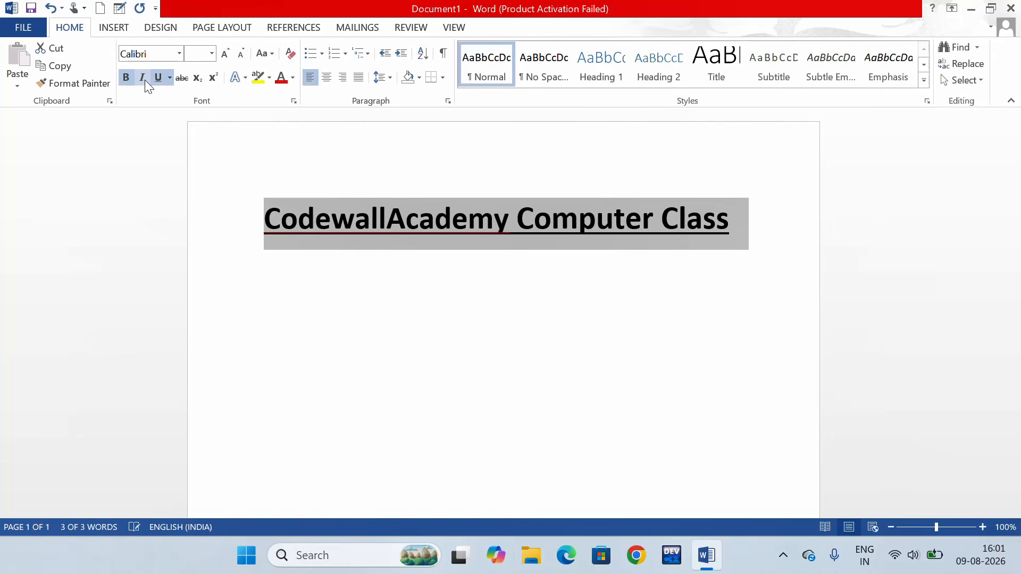
left_click(355, 340)
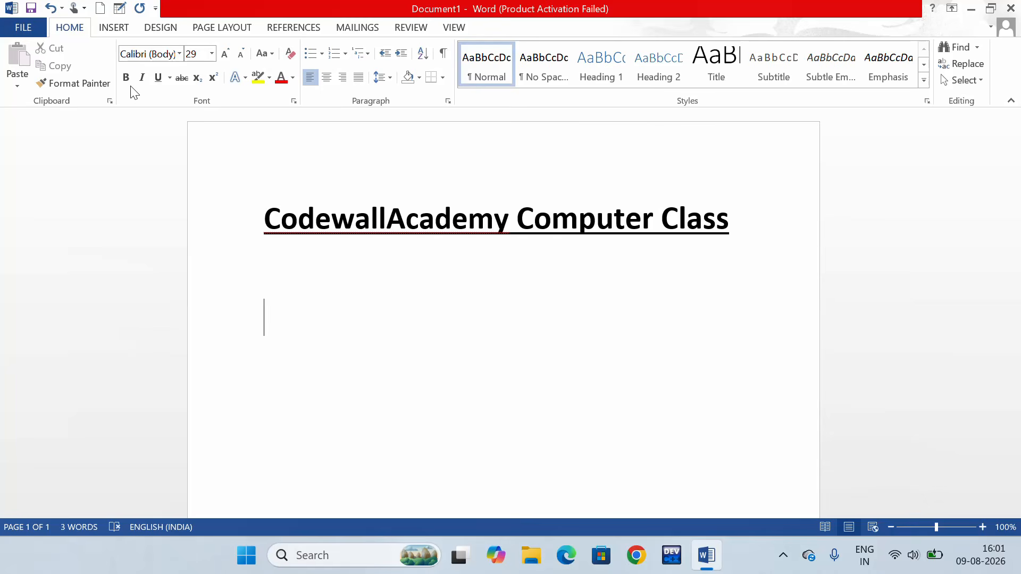
On the empty line below the heading, apply a double underline style and change it to the dotted underline.
left_click(169, 81)
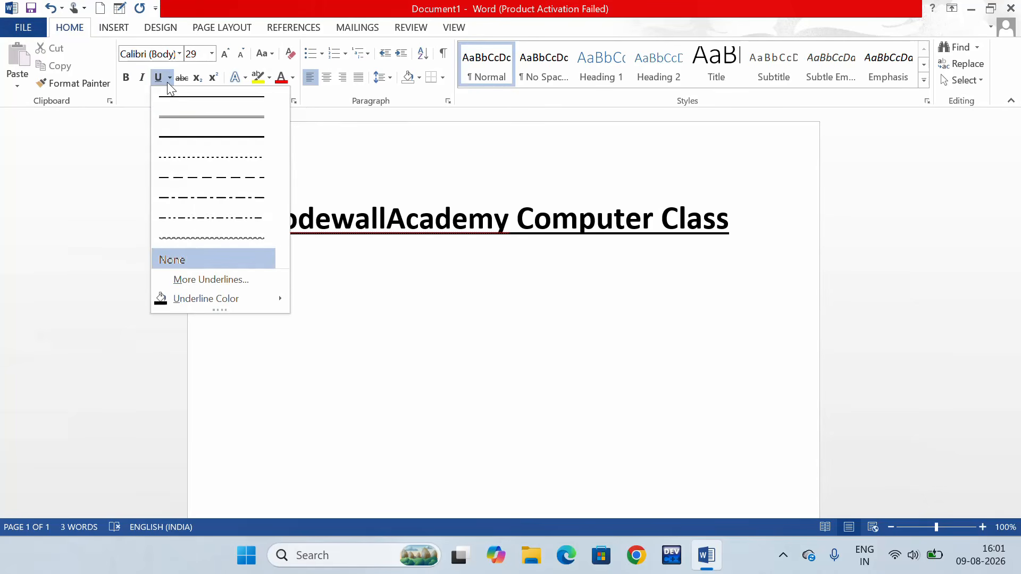
left_click(182, 116)
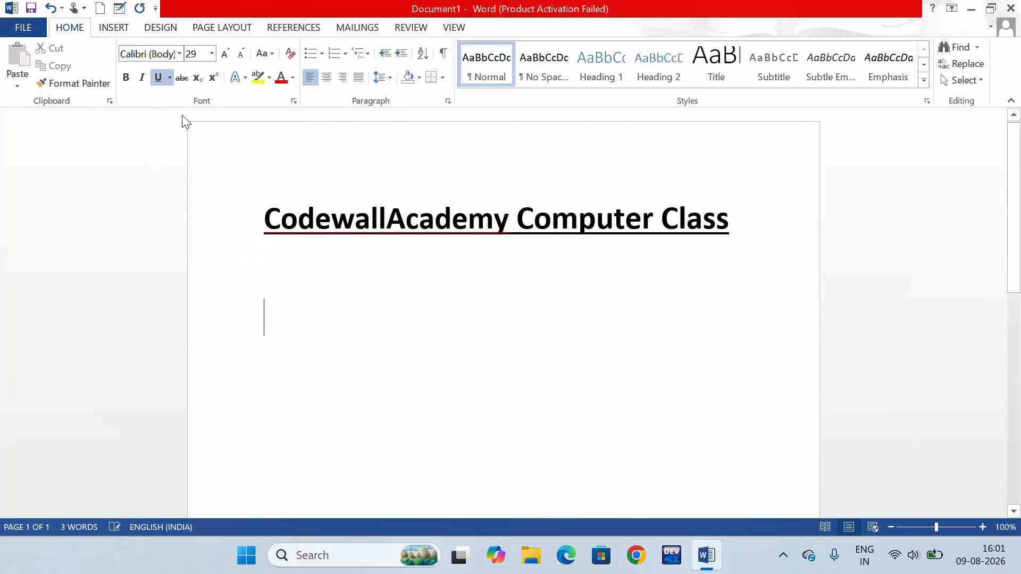
left_click(168, 79)
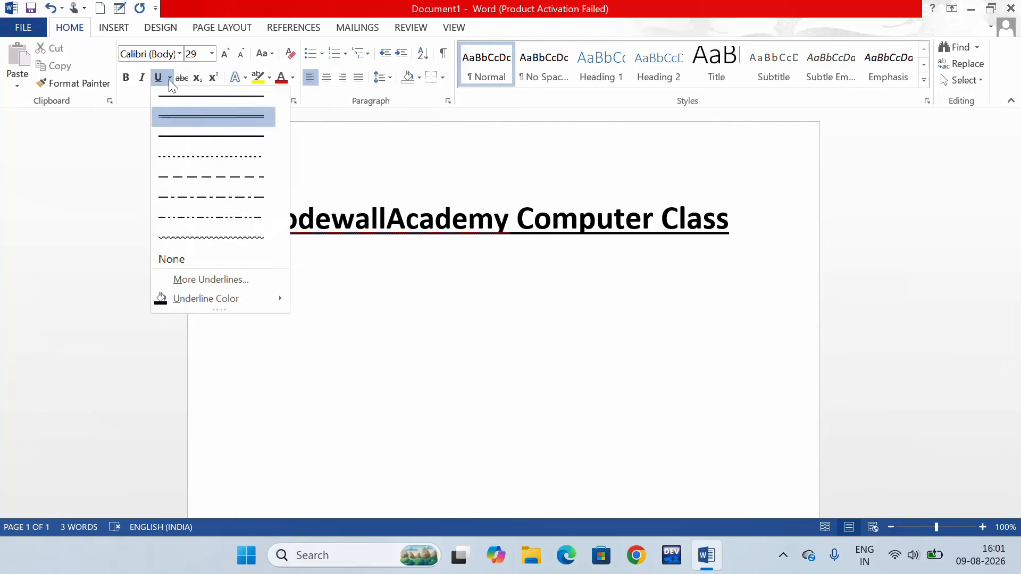
left_click(180, 154)
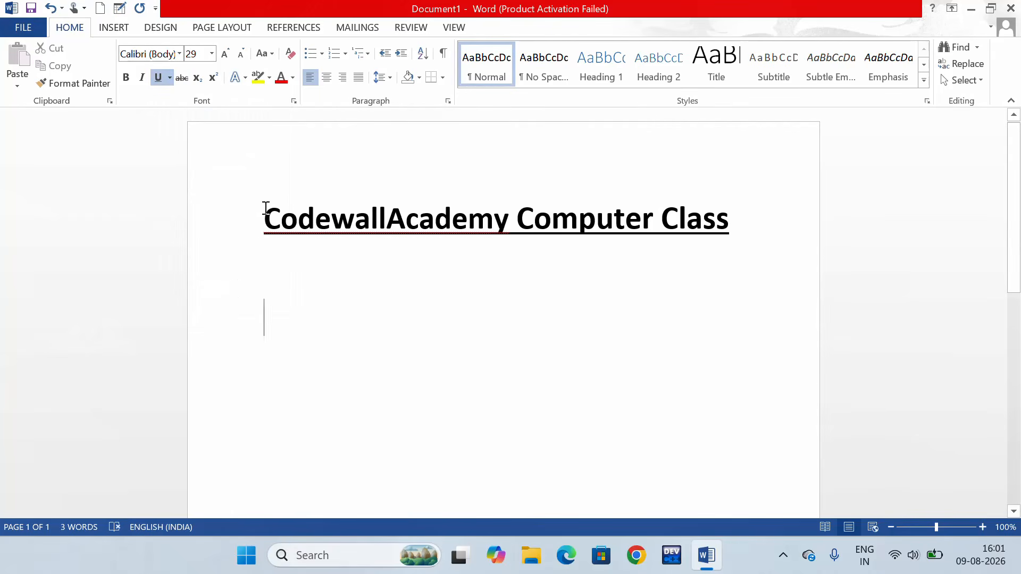
Select the heading, look through the available underline styles and close the list without picking one.
left_click_drag(265, 205, 807, 268)
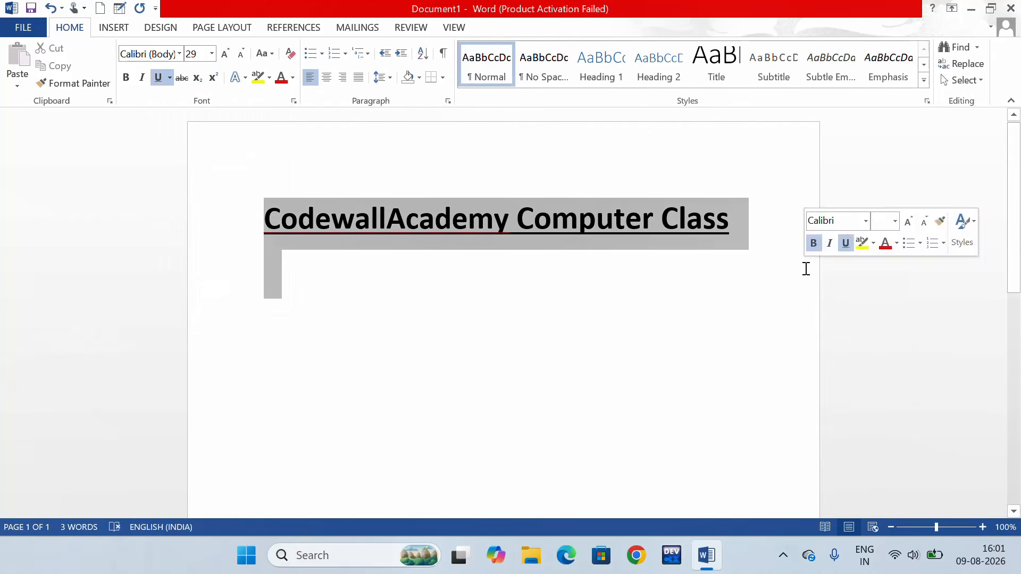
left_click(170, 79)
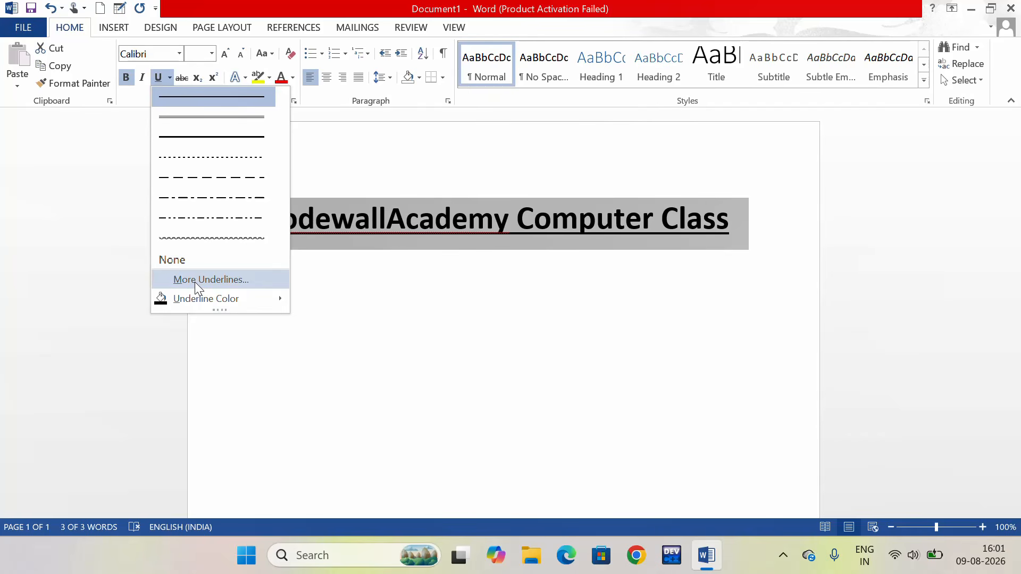
left_click(422, 290)
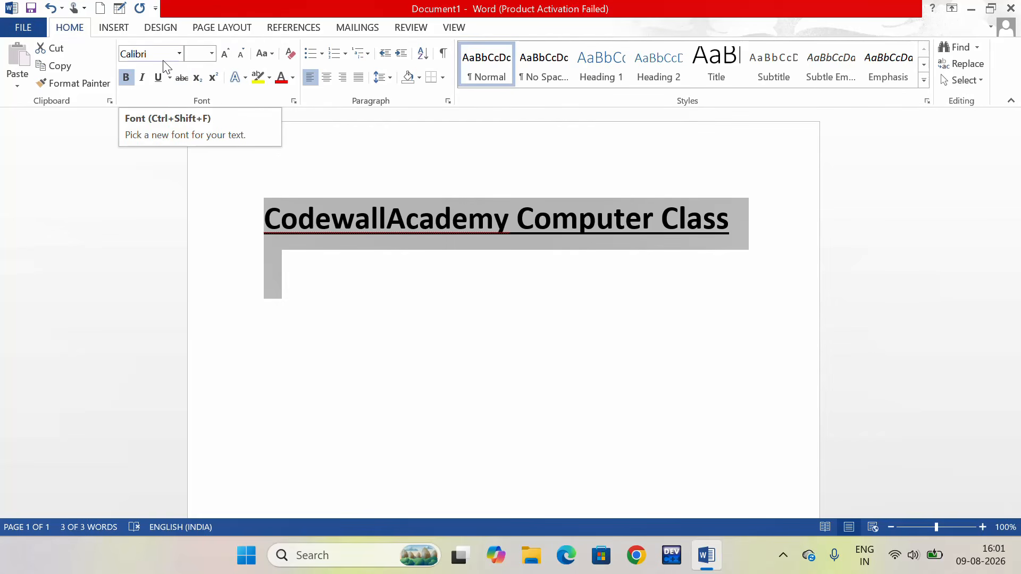
left_click(240, 196)
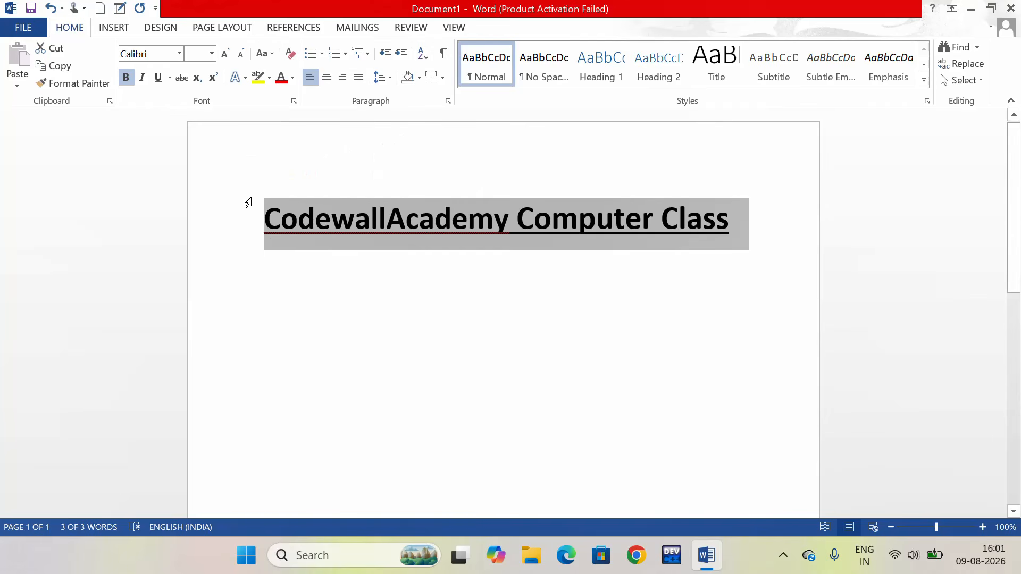
Apply the blue text effect with white outline and hard shadow to the whole heading and deselect it.
left_click(260, 213)
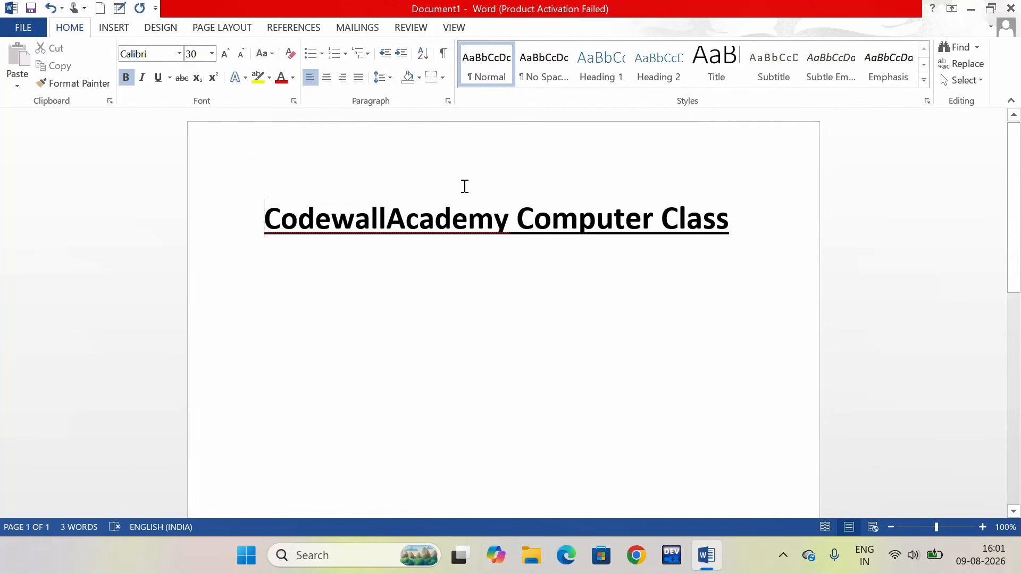
left_click_drag(264, 218, 788, 227)
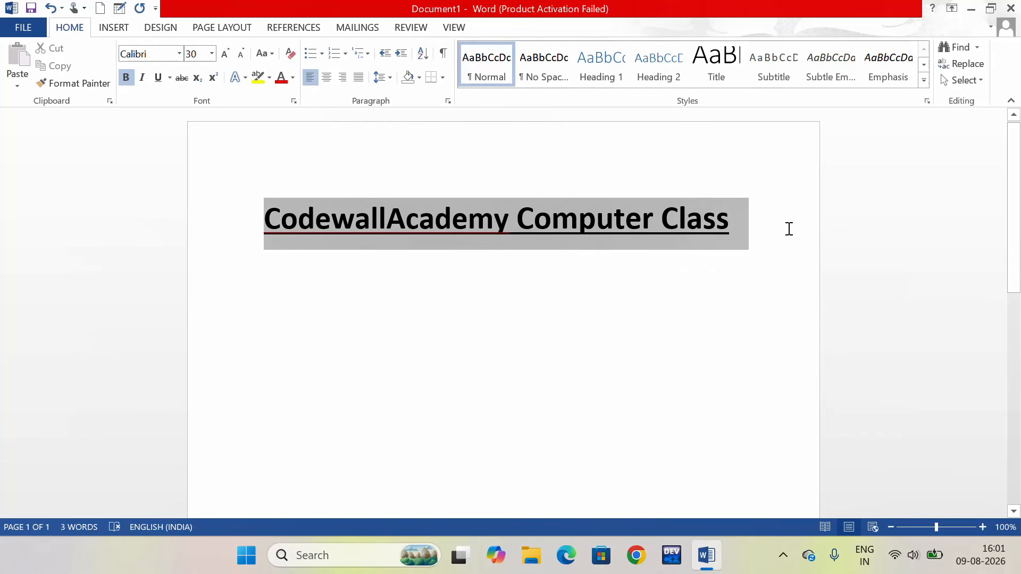
left_click(246, 82)
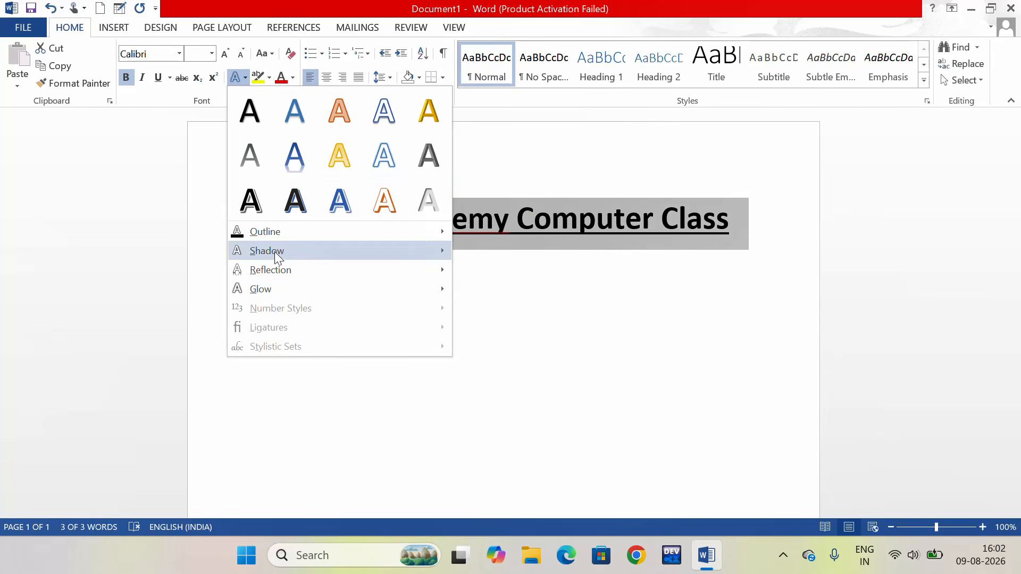
left_click(340, 198)
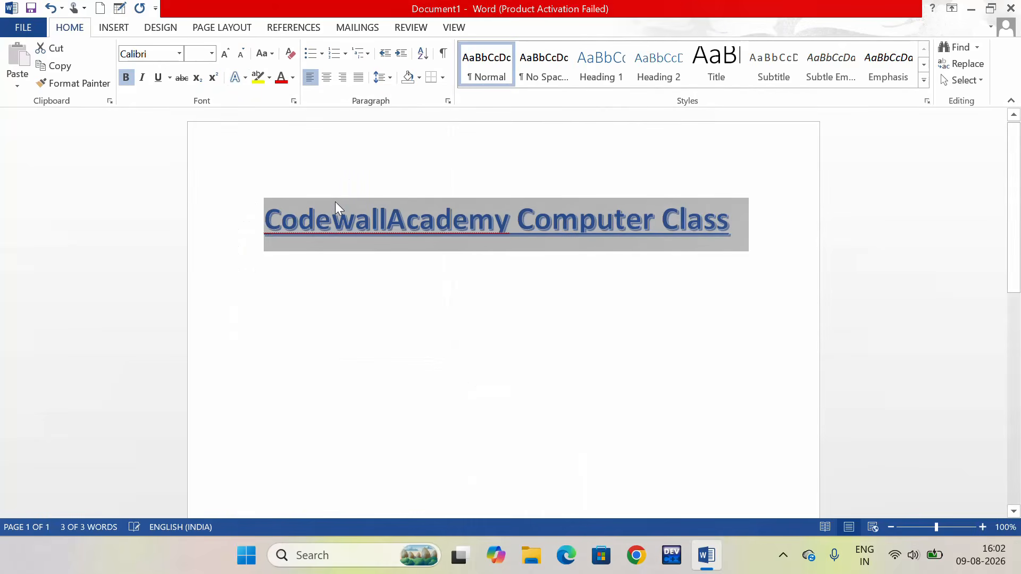
left_click(289, 256)
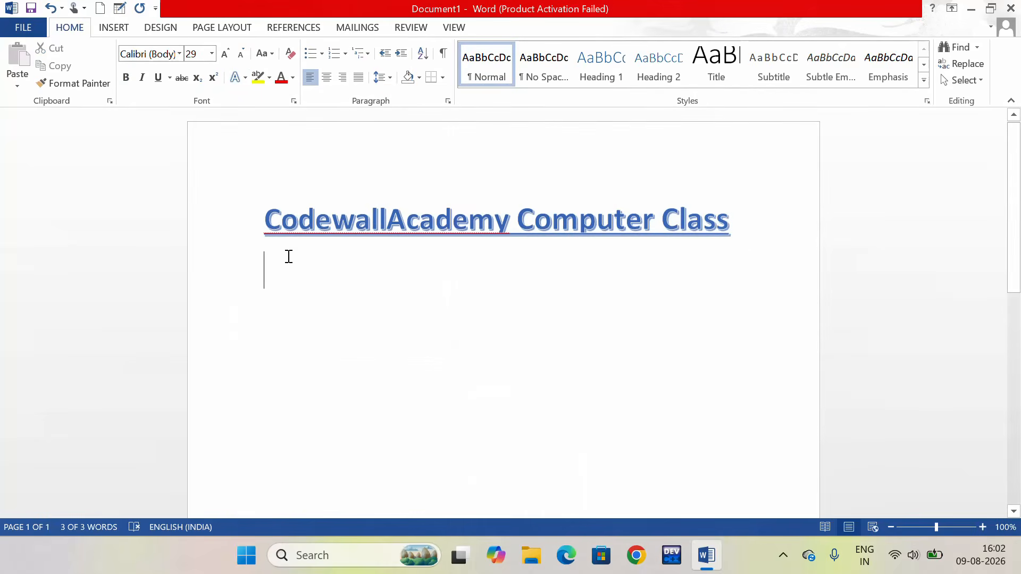
Try to apply a dark orange text outline with the cursor on the empty line below the heading.
left_click(245, 77)
mouse_move(254, 229)
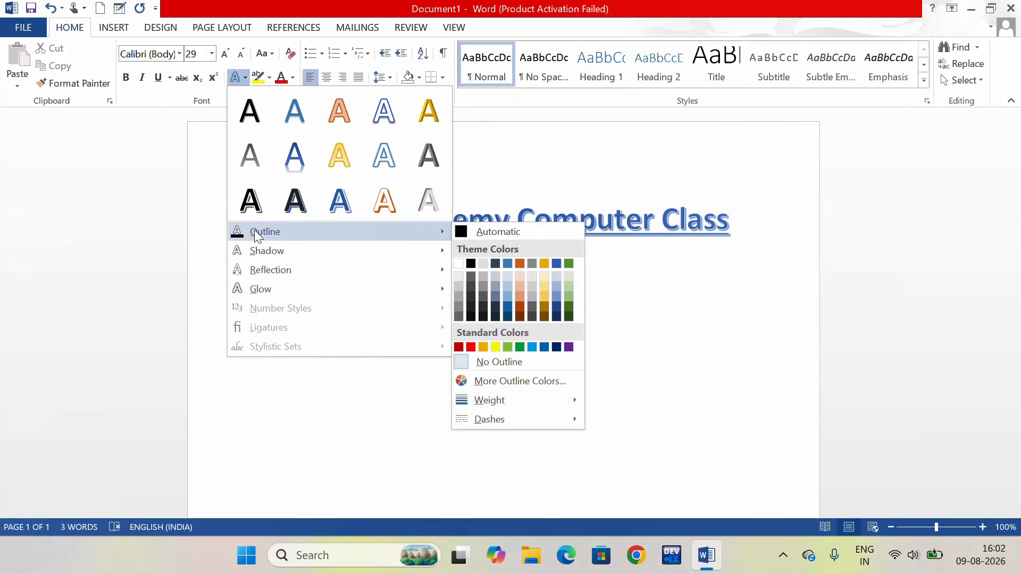
left_click(518, 305)
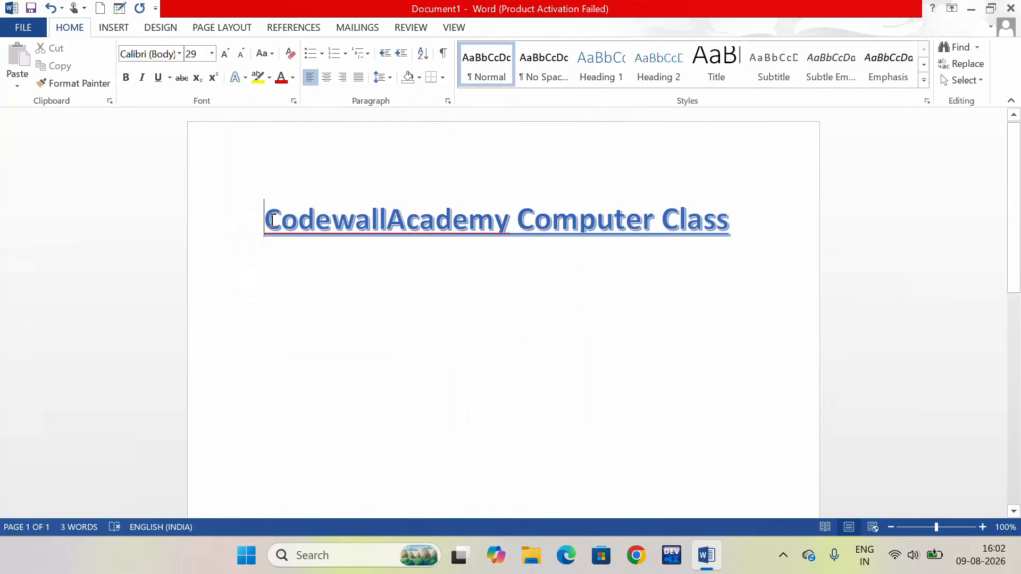
Give the whole heading "CodewallAcademy Computer Class" a dark orange text outline and deselect it.
left_click_drag(272, 220, 786, 244)
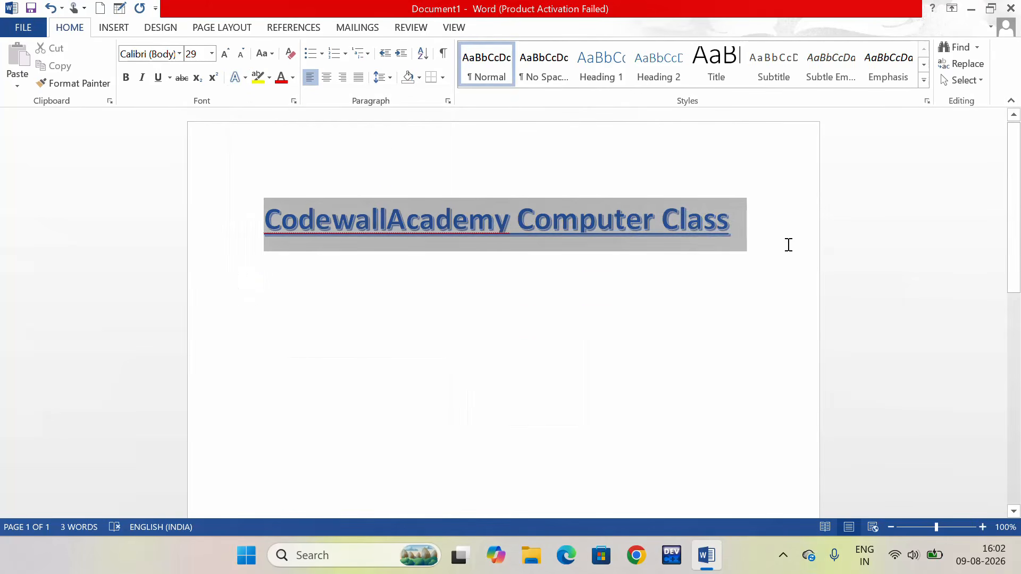
left_click(244, 78)
mouse_move(258, 231)
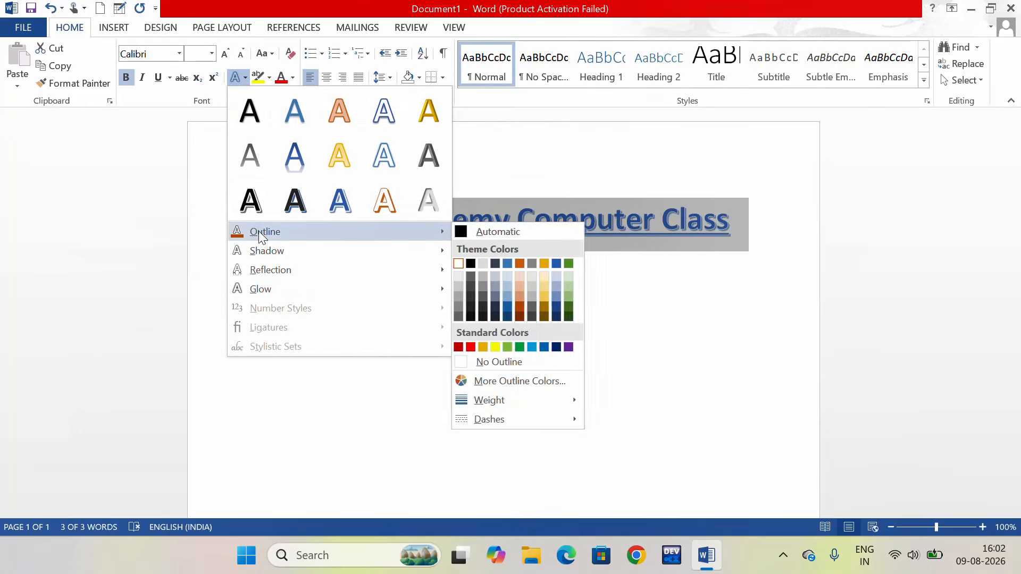
left_click(519, 305)
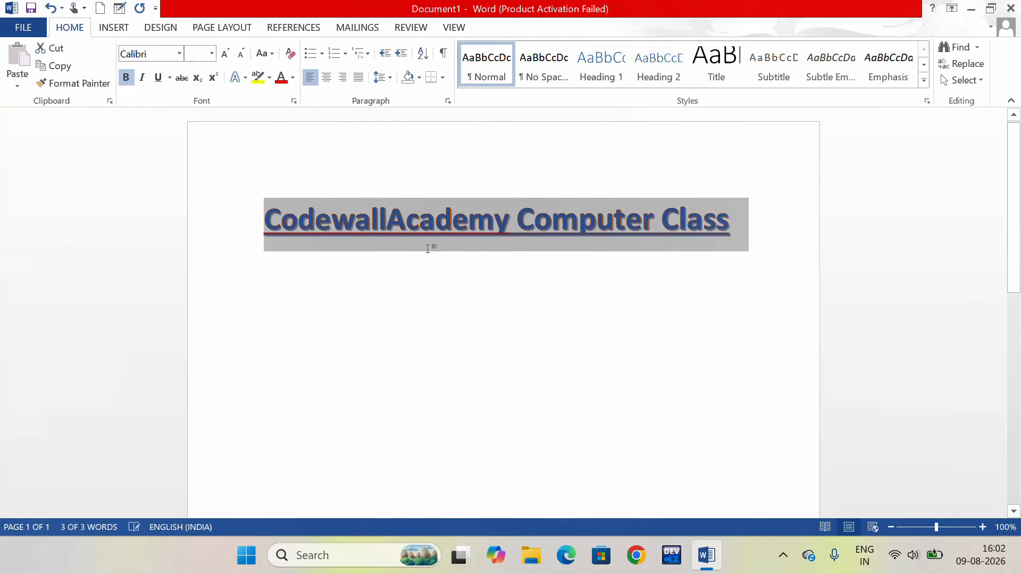
left_click(336, 306)
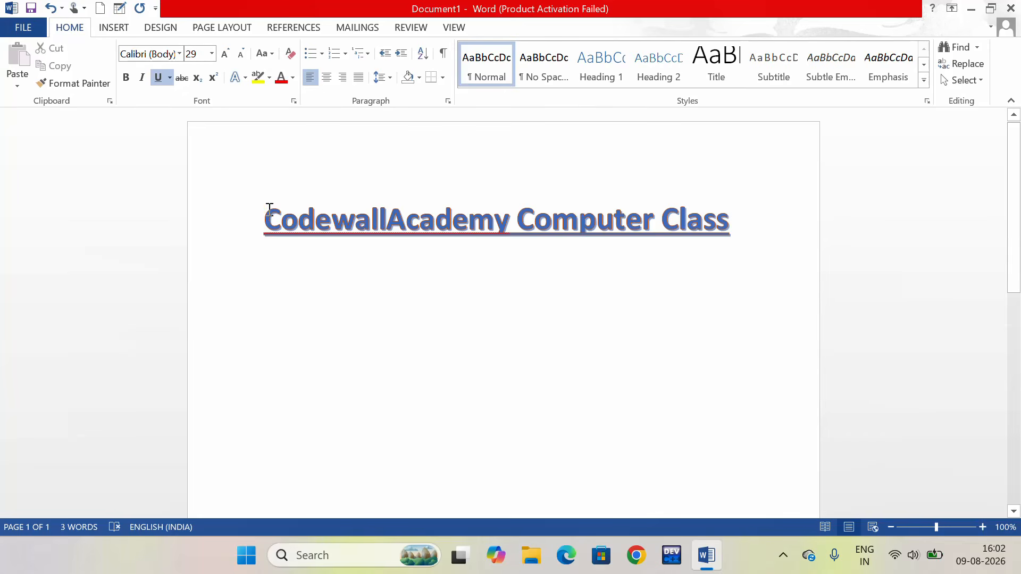
Highlight the word "CodewallAcademy" in the heading in bright green.
left_click_drag(267, 209, 509, 211)
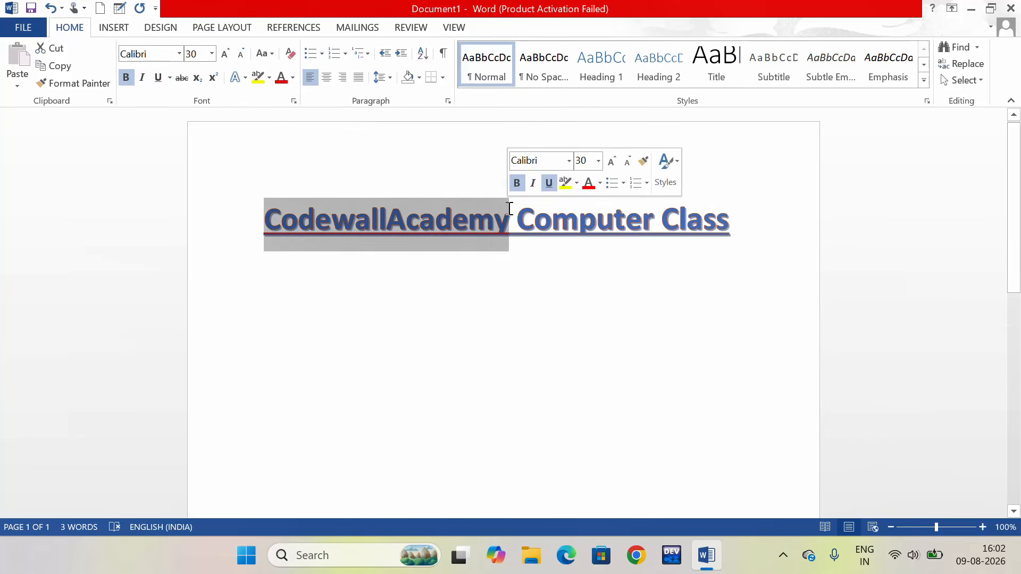
left_click(269, 79)
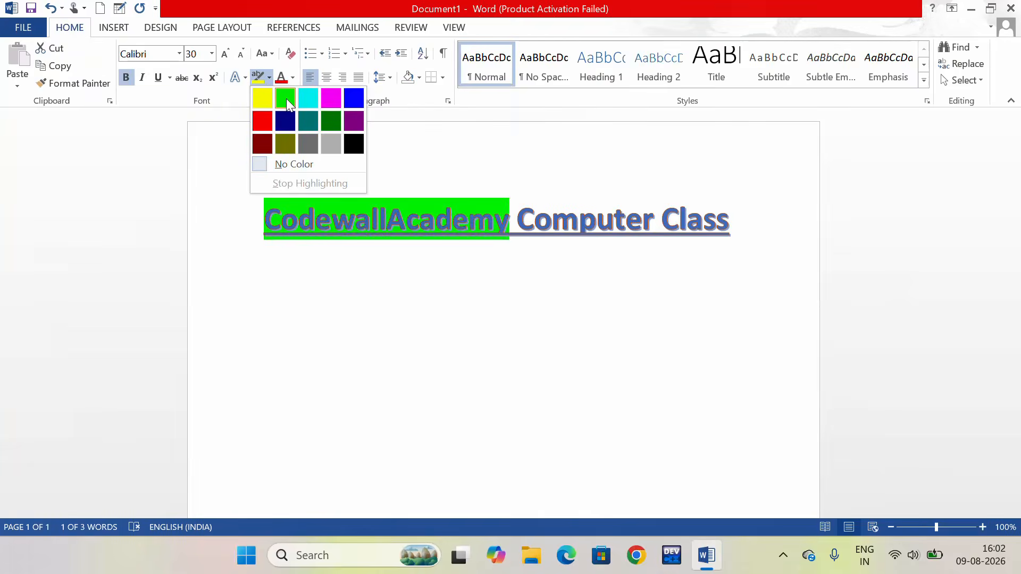
left_click(286, 98)
Set the text highlight colour to dark gray and change it to light gray.
left_click(270, 79)
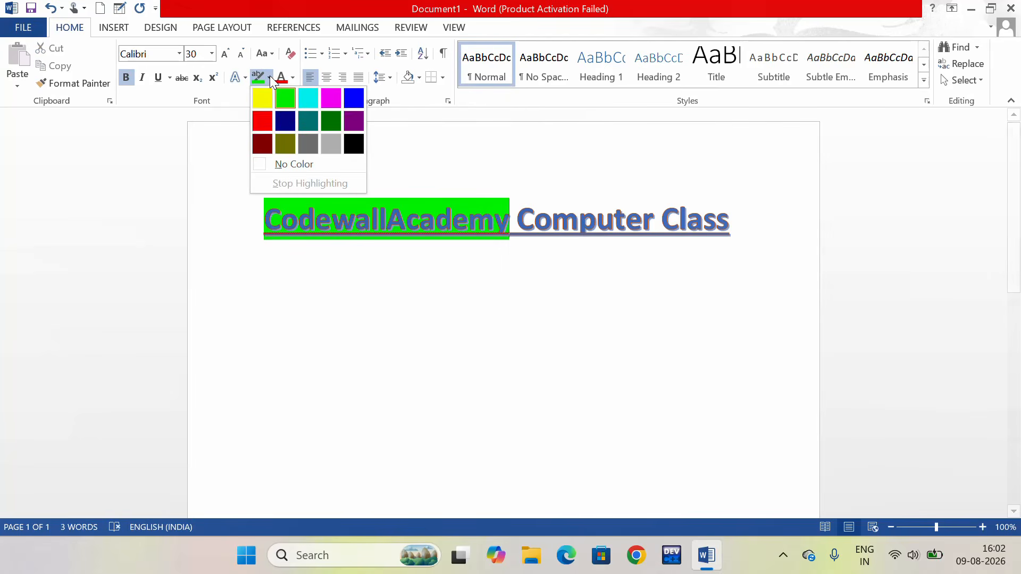
left_click(311, 143)
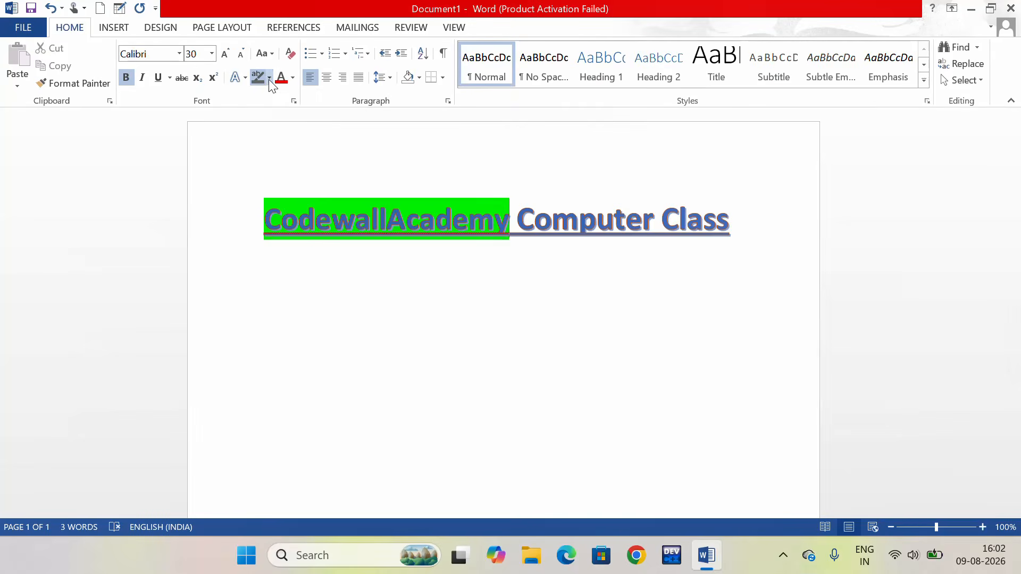
left_click(269, 79)
left_click(328, 141)
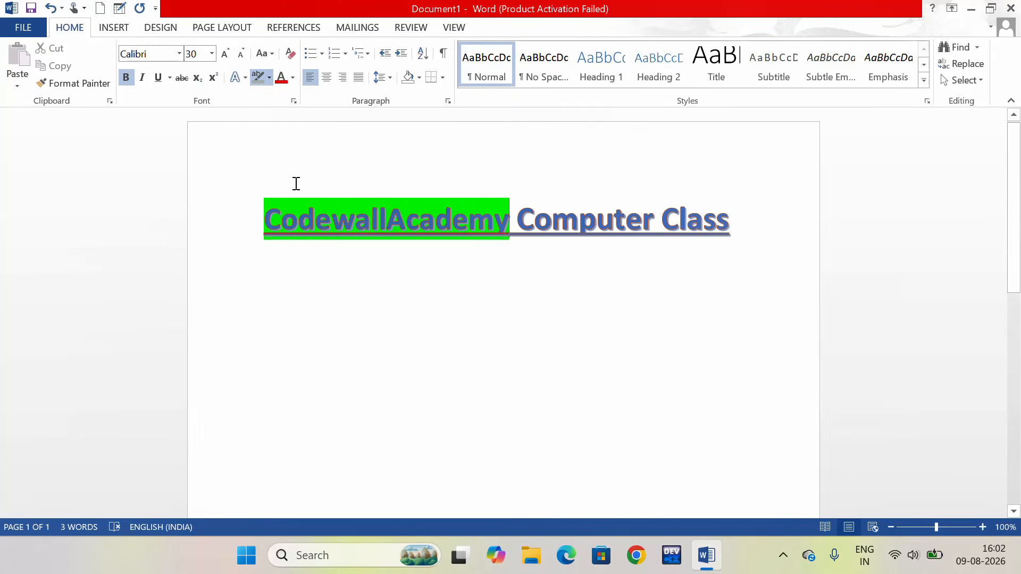
Highlight the whole heading in light gray and clear its highlighting again with No Color.
left_click(247, 218)
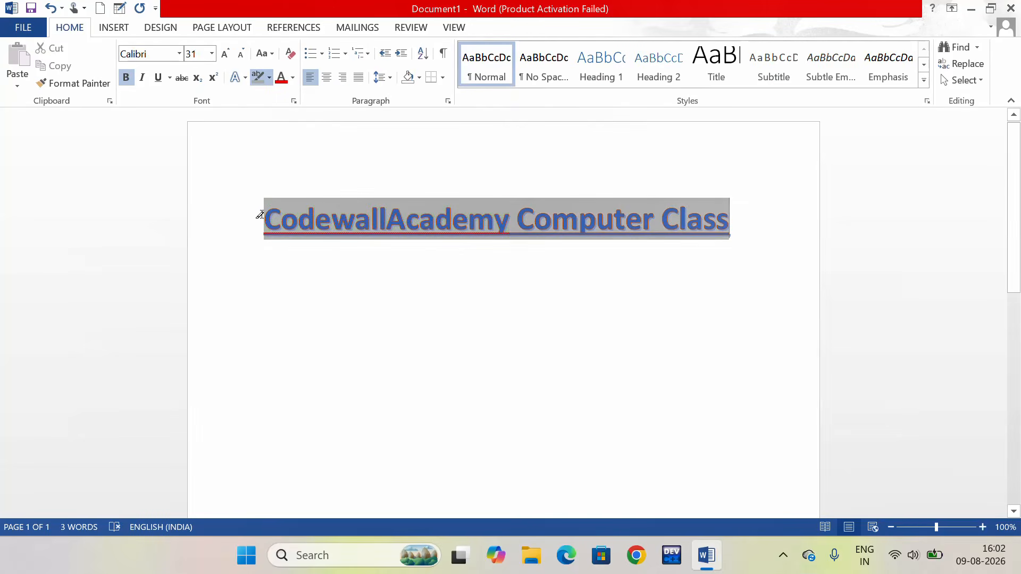
left_click(302, 277)
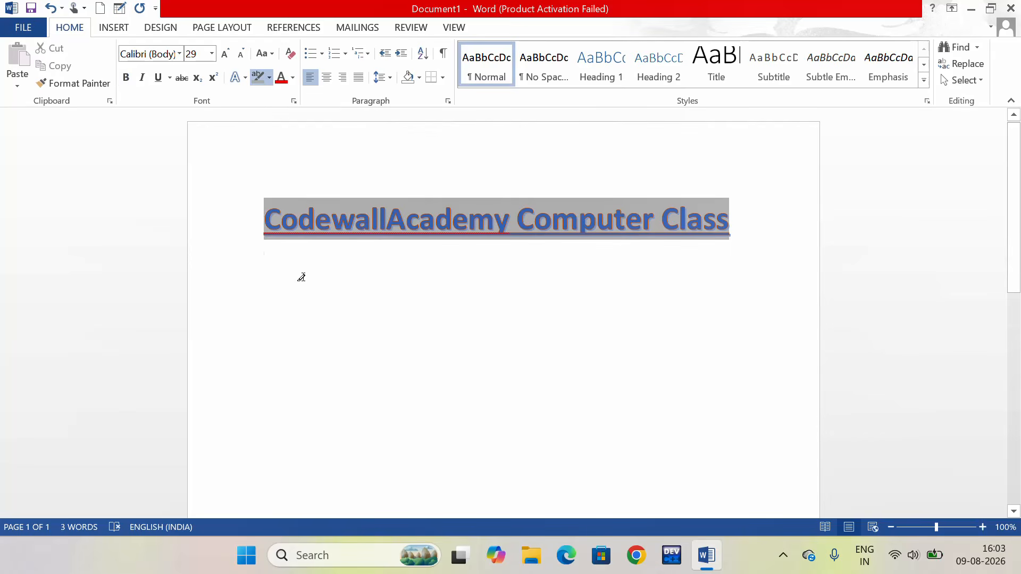
left_click(269, 78)
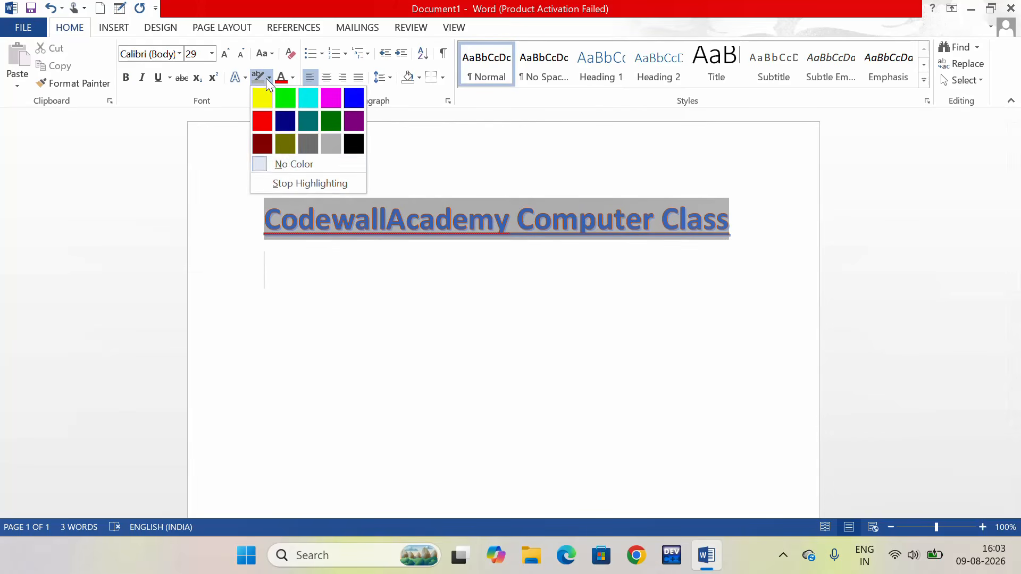
left_click(265, 165)
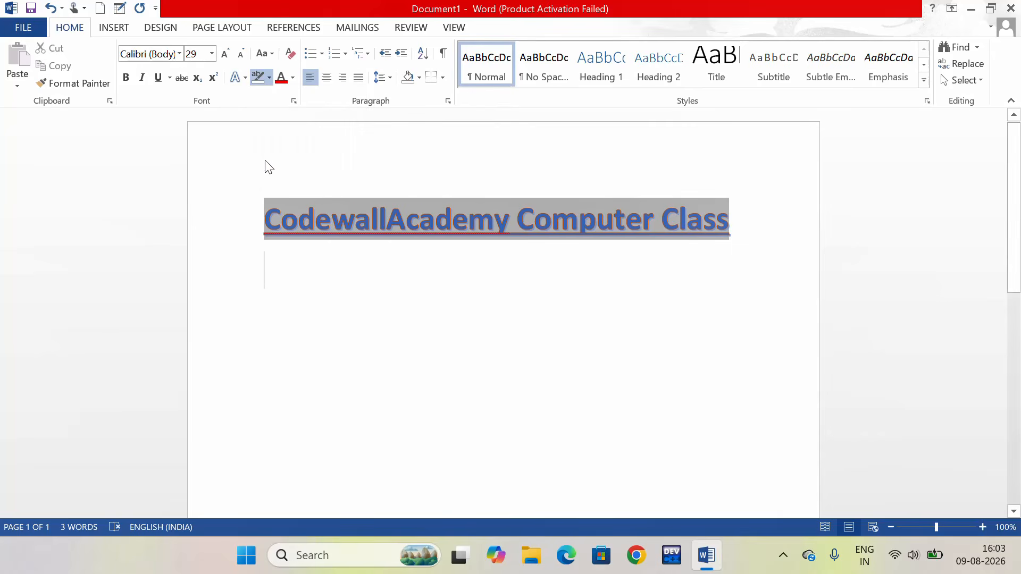
left_click(264, 208)
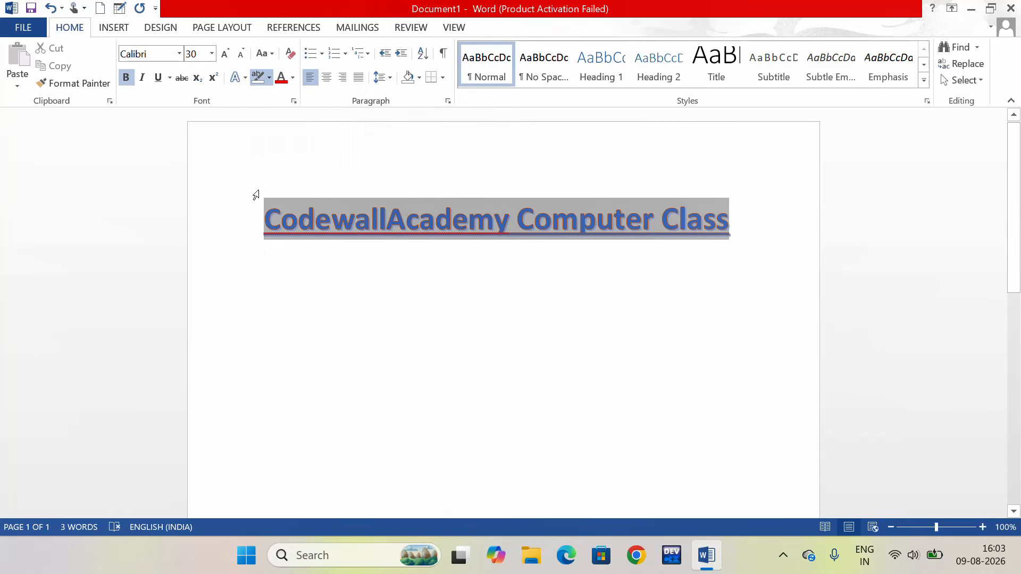
mouse_move(259, 192)
left_mouse_down()
mouse_move(430, 249)
mouse_move(761, 237)
left_mouse_up()
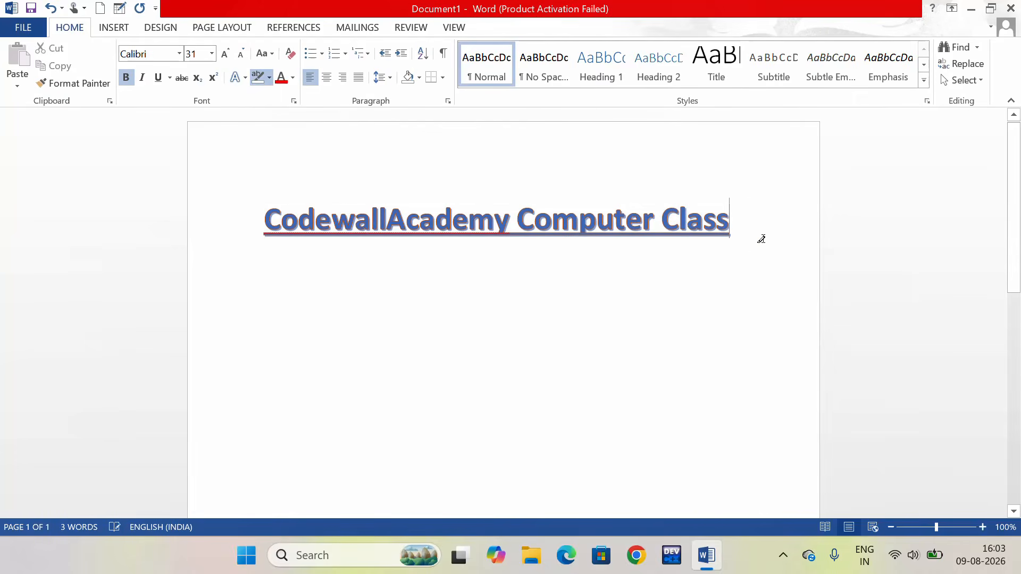
left_click_drag(278, 200, 709, 246)
left_click_drag(253, 199, 434, 281)
mouse_move(737, 216)
left_mouse_down()
mouse_move(337, 196)
mouse_move(250, 119)
mouse_move(267, 76)
left_mouse_up()
Highlight the word "CodewallAcademy" in the heading in dark red.
left_click(267, 77)
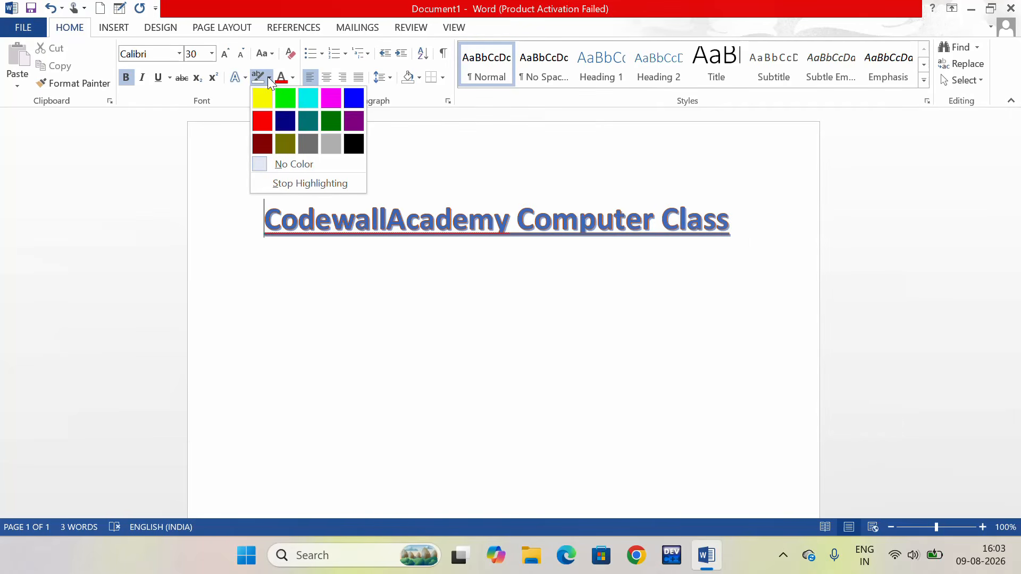
left_click(261, 143)
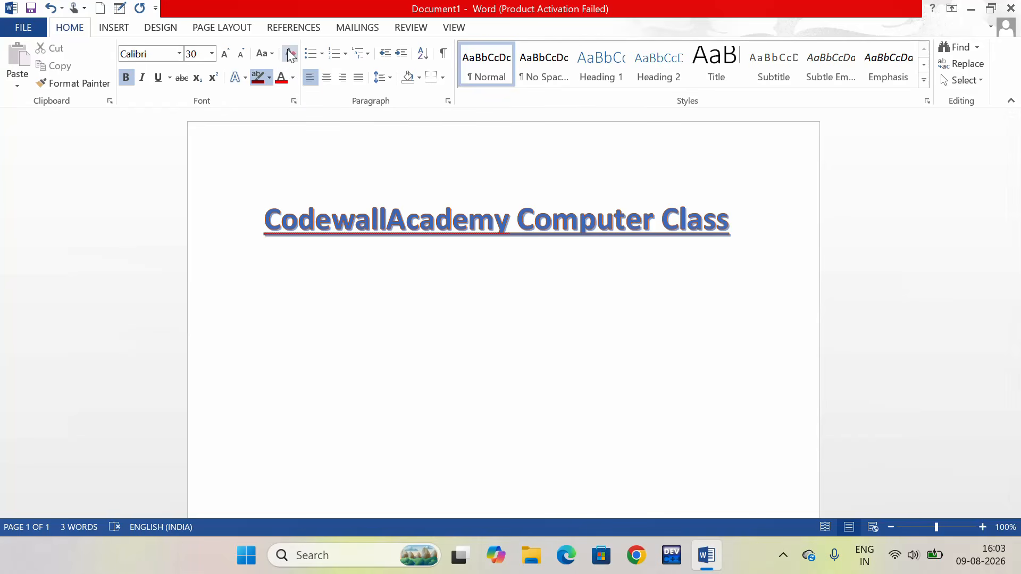
left_click(271, 53)
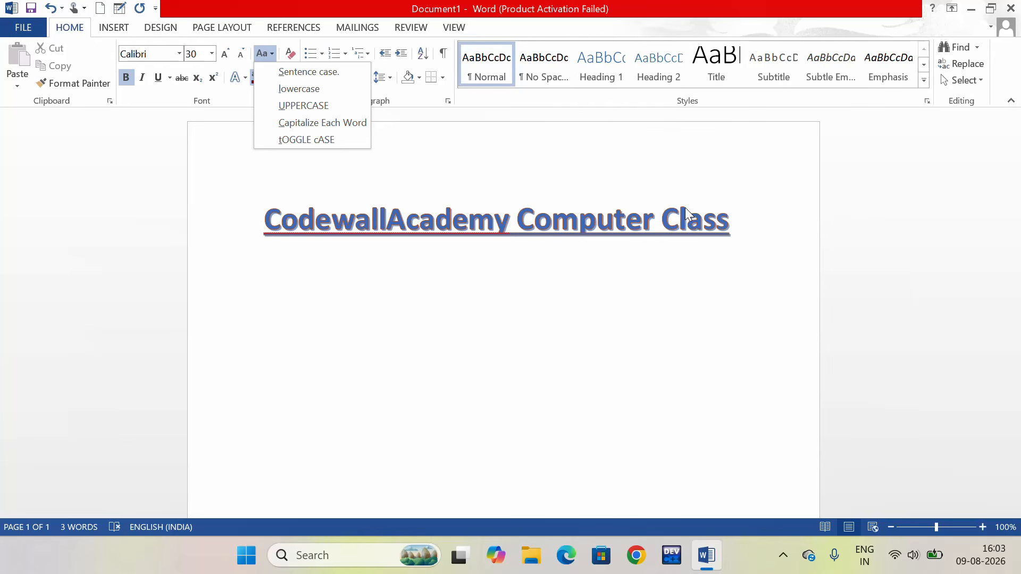
left_click(744, 215)
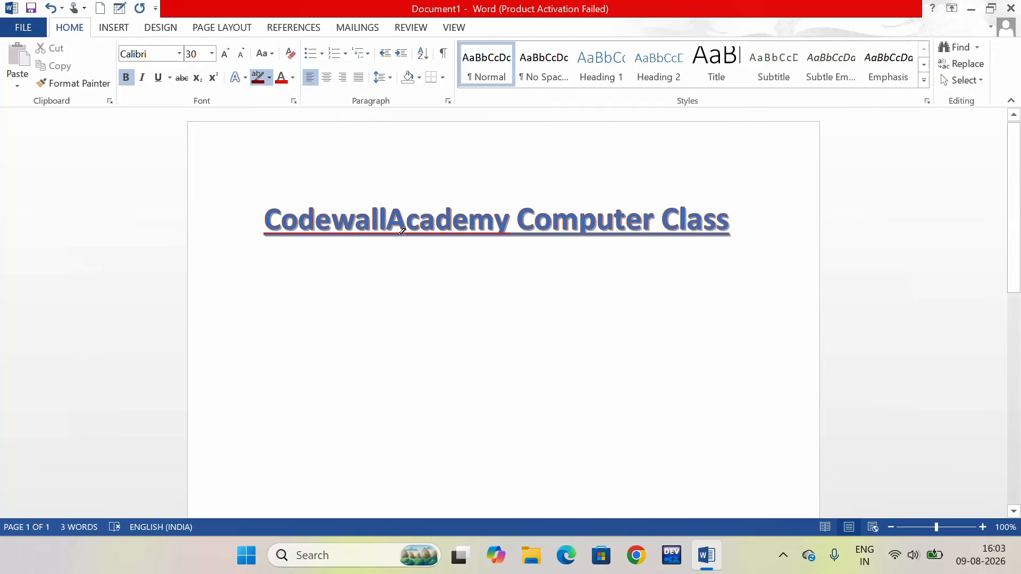
left_click(260, 82)
left_click_drag(266, 216, 510, 218)
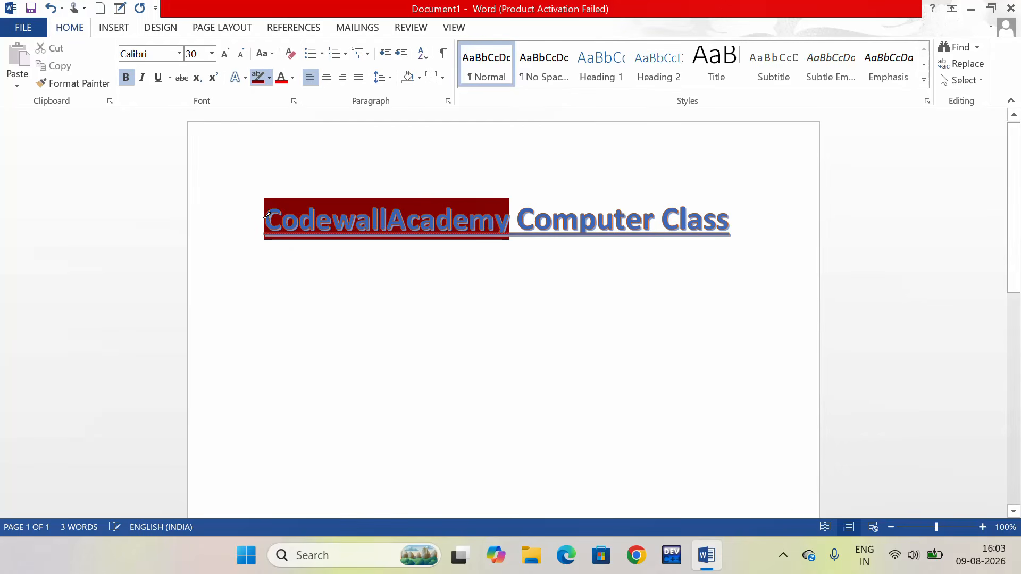
Switch the highlight colour to No Color and change the word "CodewallAcademy" to lowercase.
left_click(269, 79)
left_click(296, 167)
left_click(264, 58)
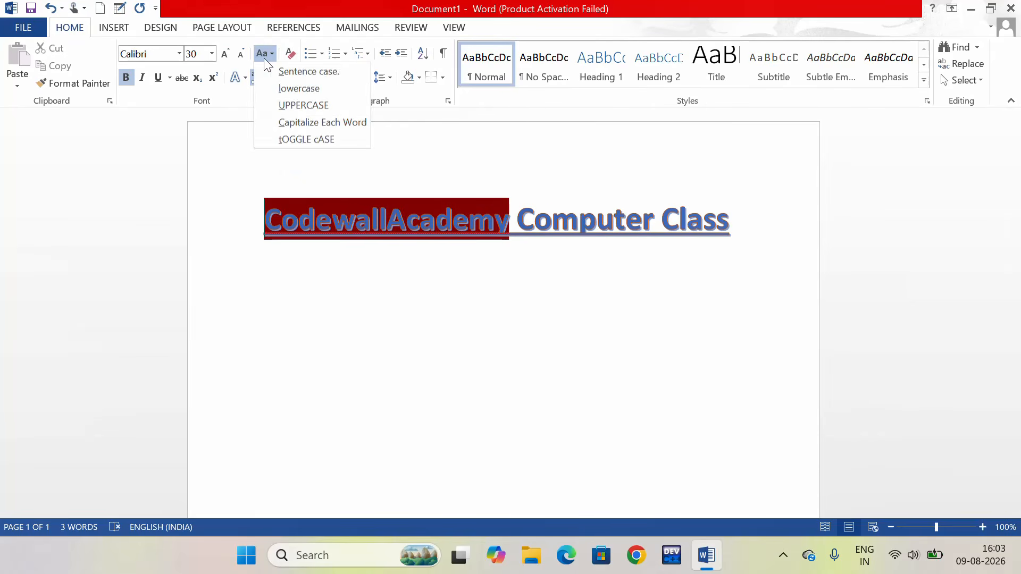
left_click(302, 92)
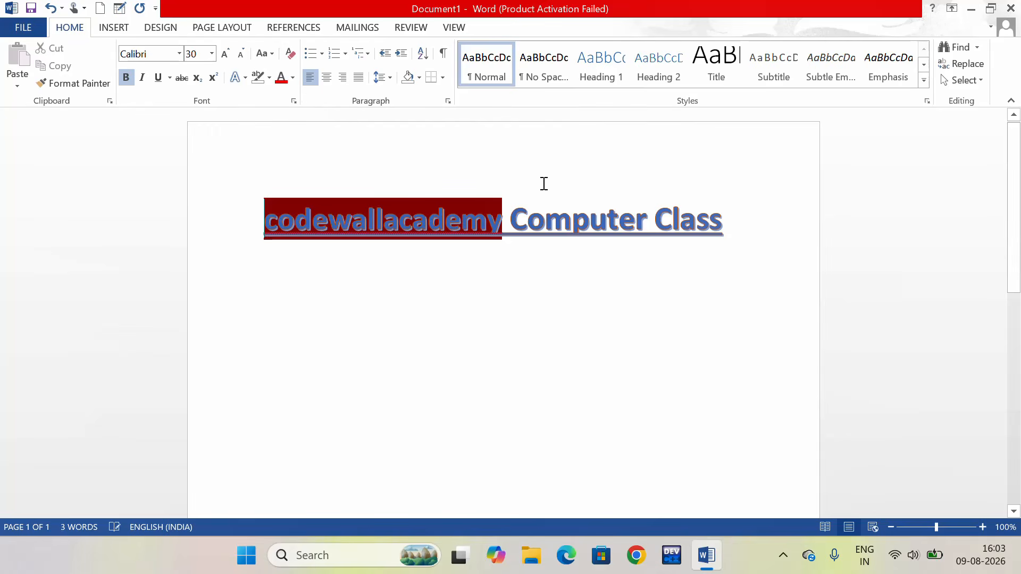
Change the case of the whole heading to lowercase.
left_click_drag(725, 219, 226, 232)
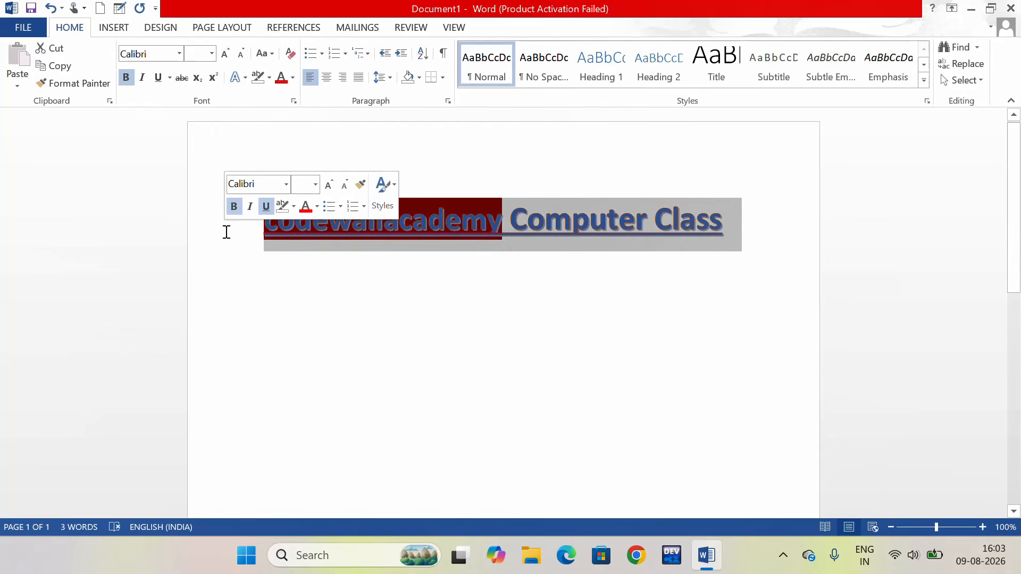
left_click(268, 56)
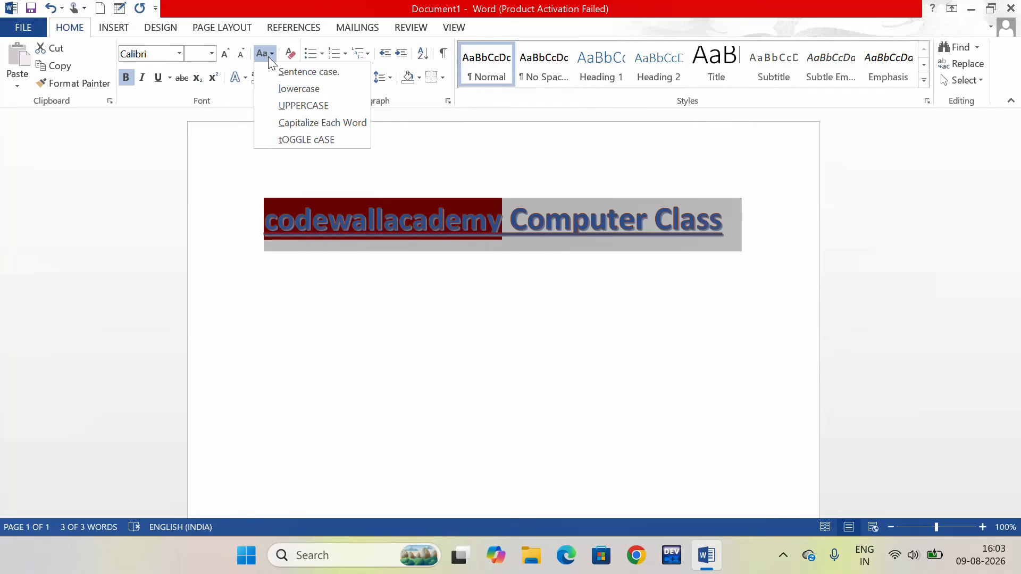
left_click(298, 89)
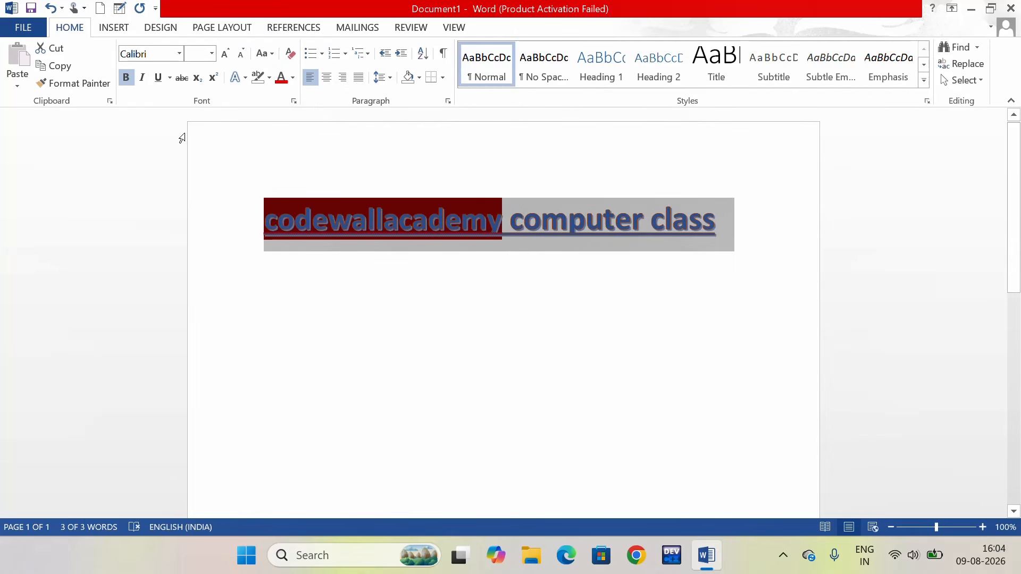
Undo the lowercase changes and the dark red highlight on the heading.
left_click(51, 8)
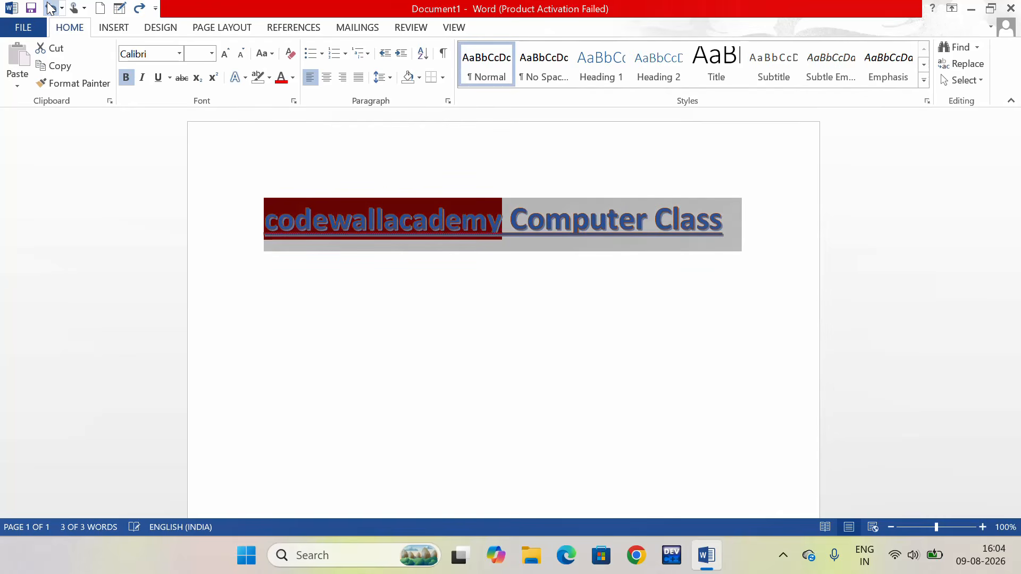
left_click(51, 7)
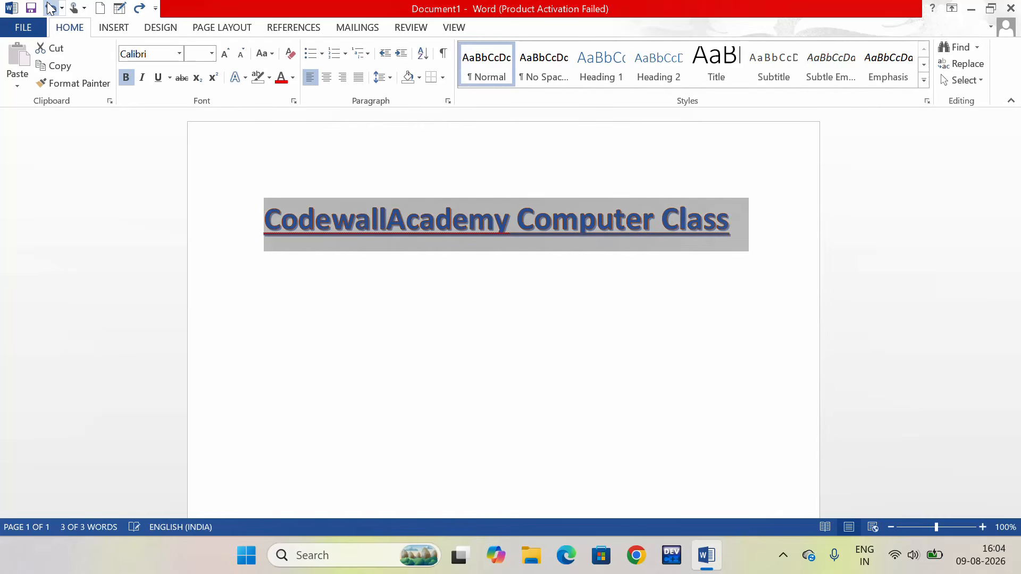
left_click(55, 10)
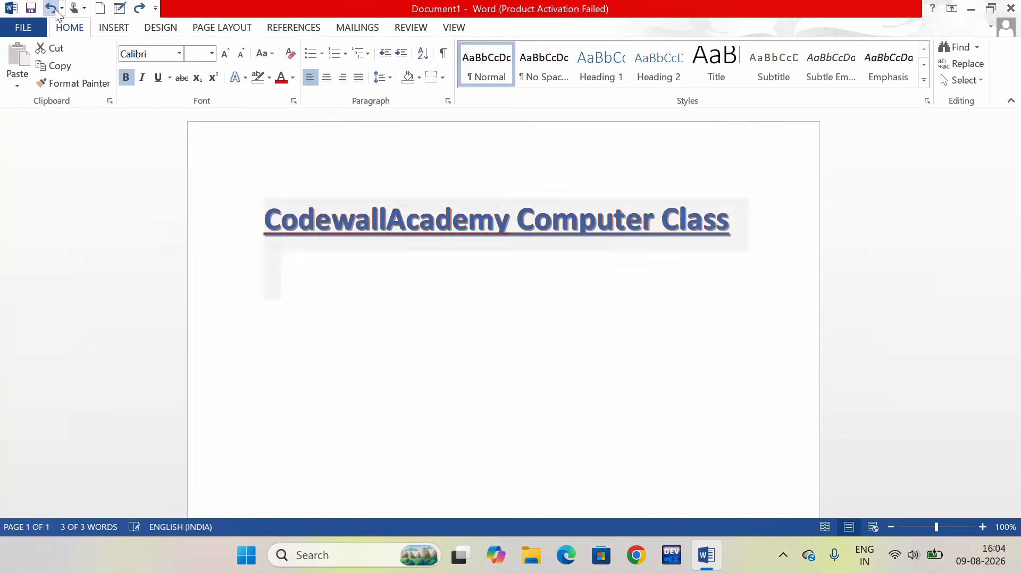
left_click(56, 11)
left_click(317, 351)
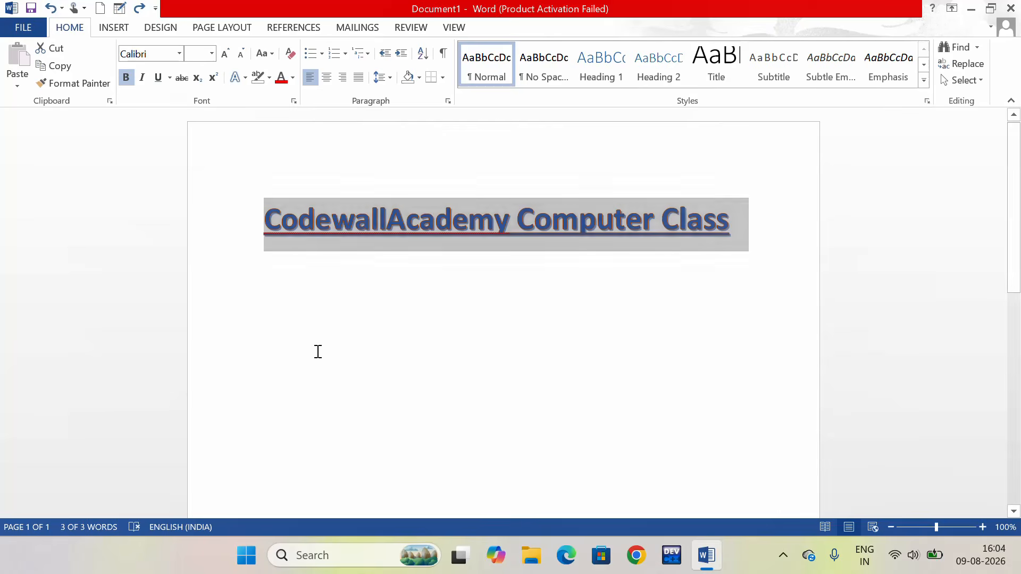
Convert the whole heading to lowercase and then to UPPERCASE.
left_click_drag(264, 224, 756, 228)
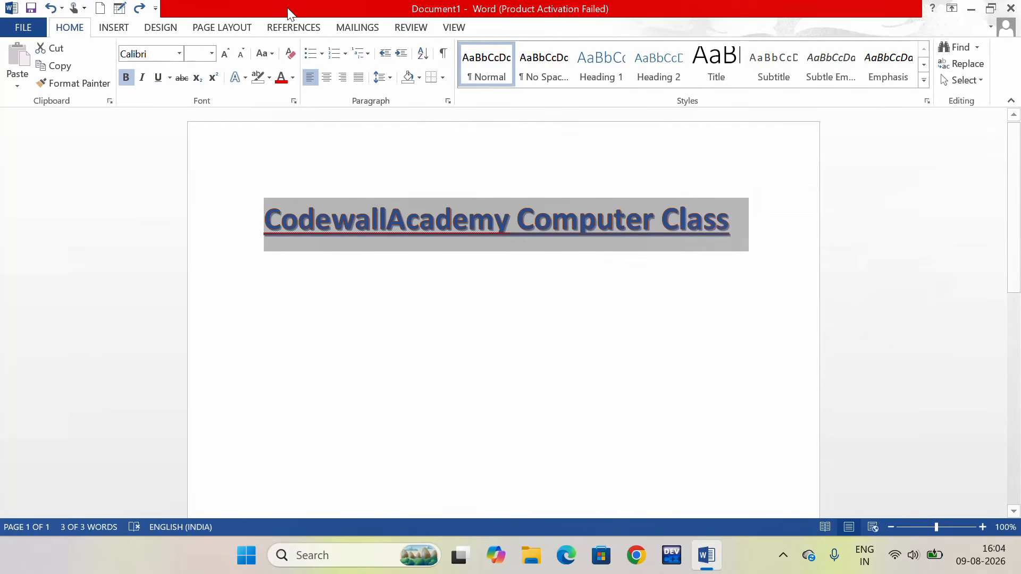
left_click(271, 53)
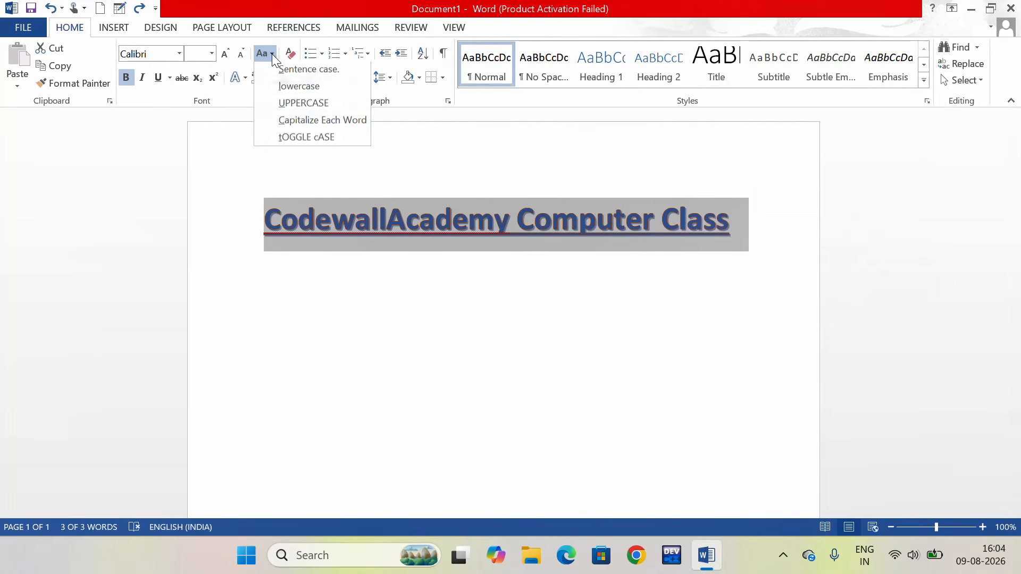
left_click(290, 90)
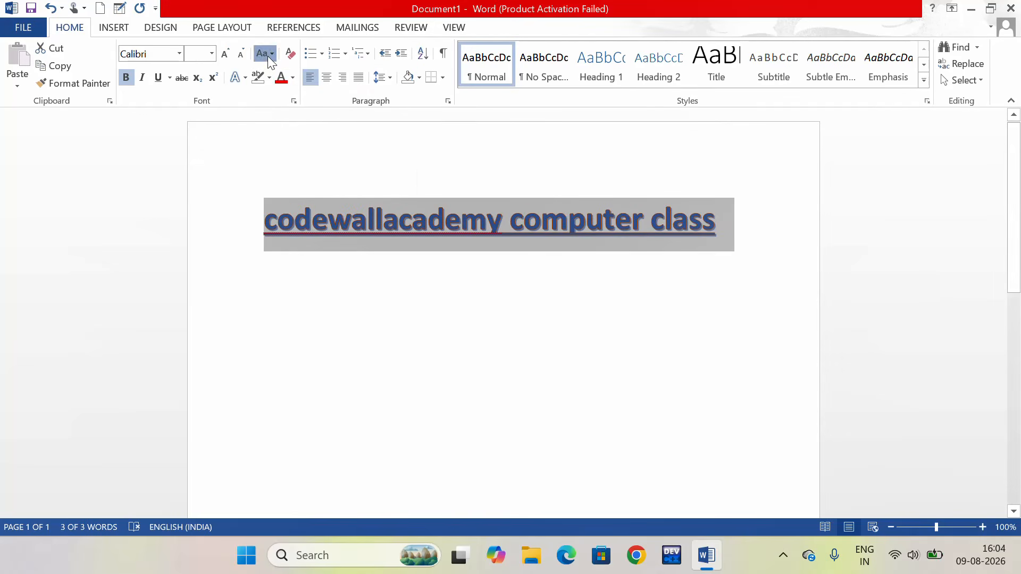
left_click(267, 54)
left_click(292, 104)
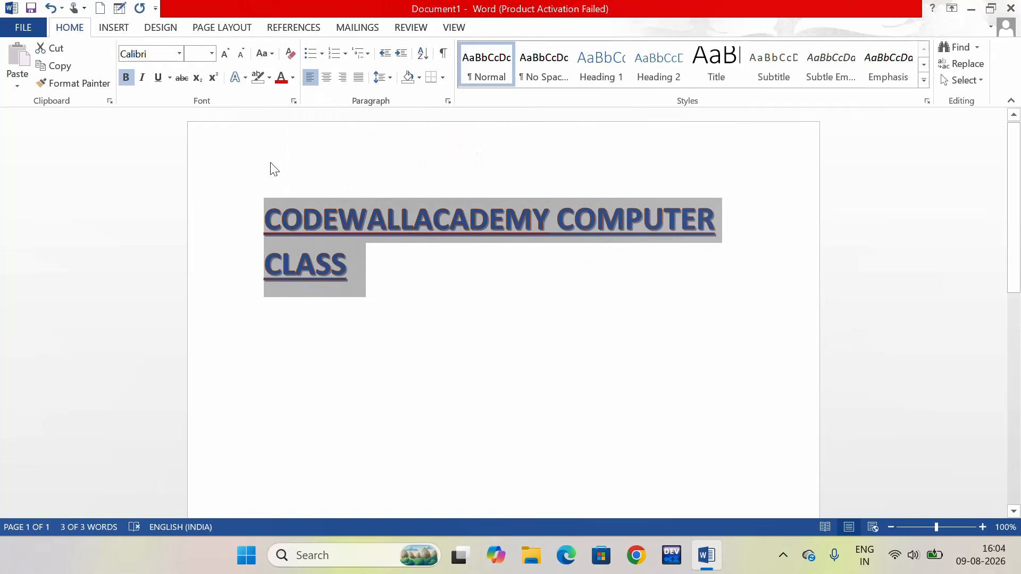
Apply Capitalize Each Word to the heading, followed by tOGGLE cASE.
left_click(270, 55)
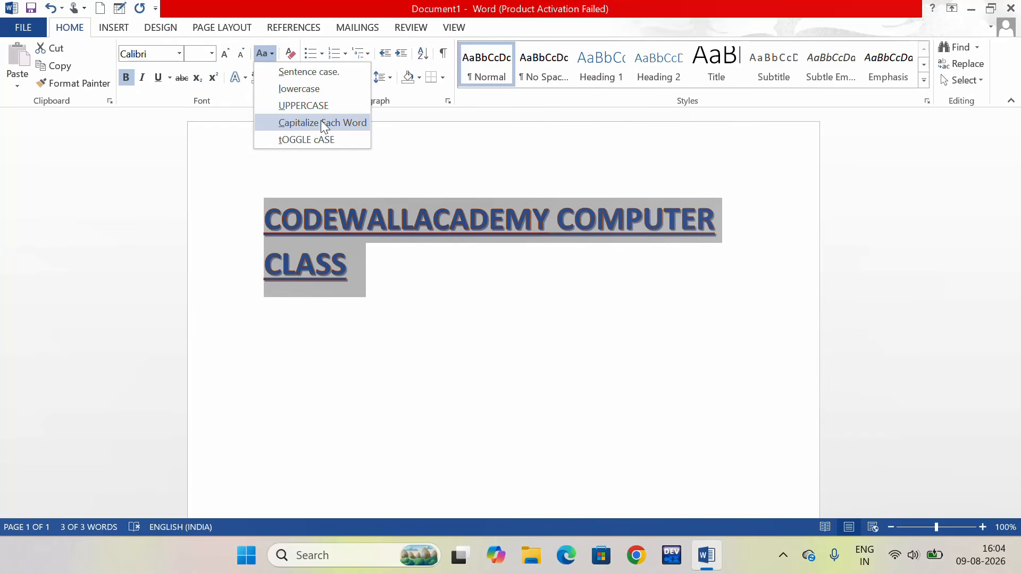
left_click(321, 123)
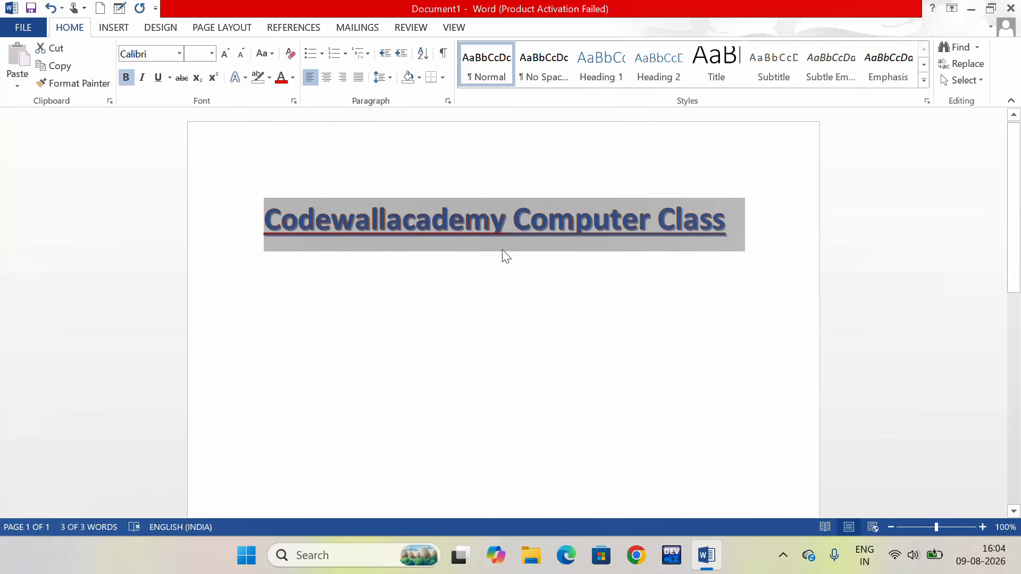
left_click(269, 53)
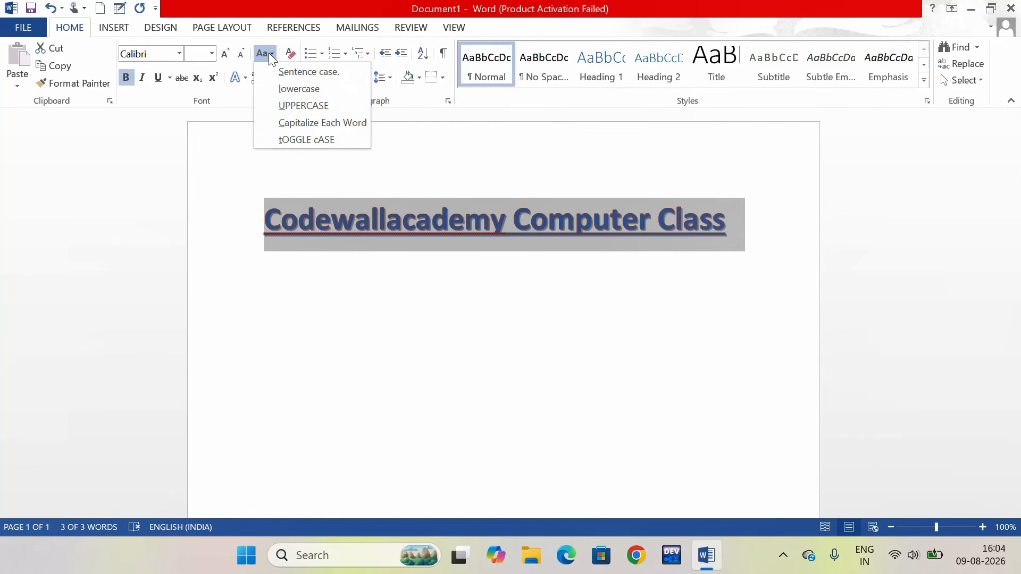
left_click(297, 146)
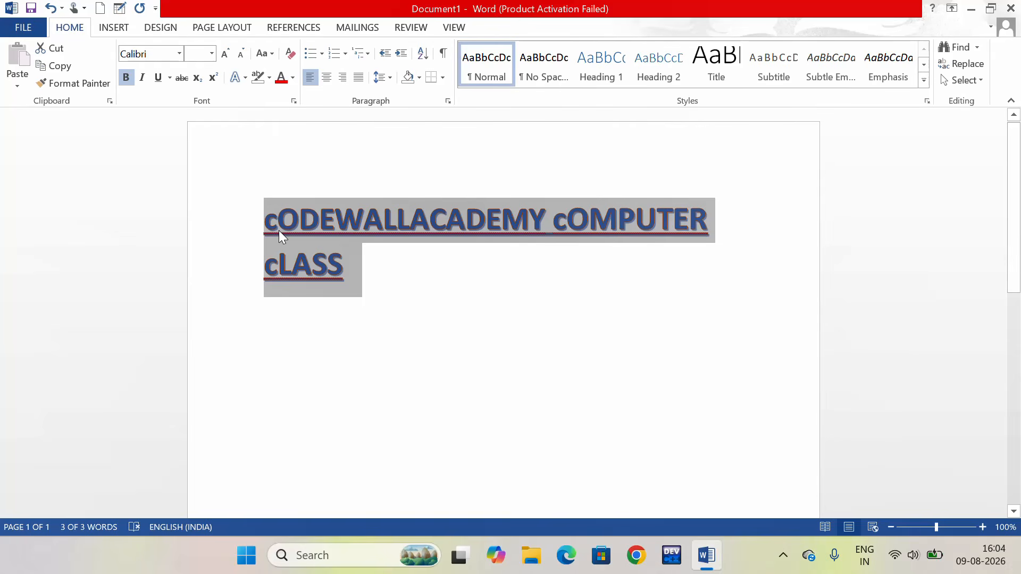
Change the heading to Sentence case and deselect it.
left_click(271, 56)
left_click(308, 72)
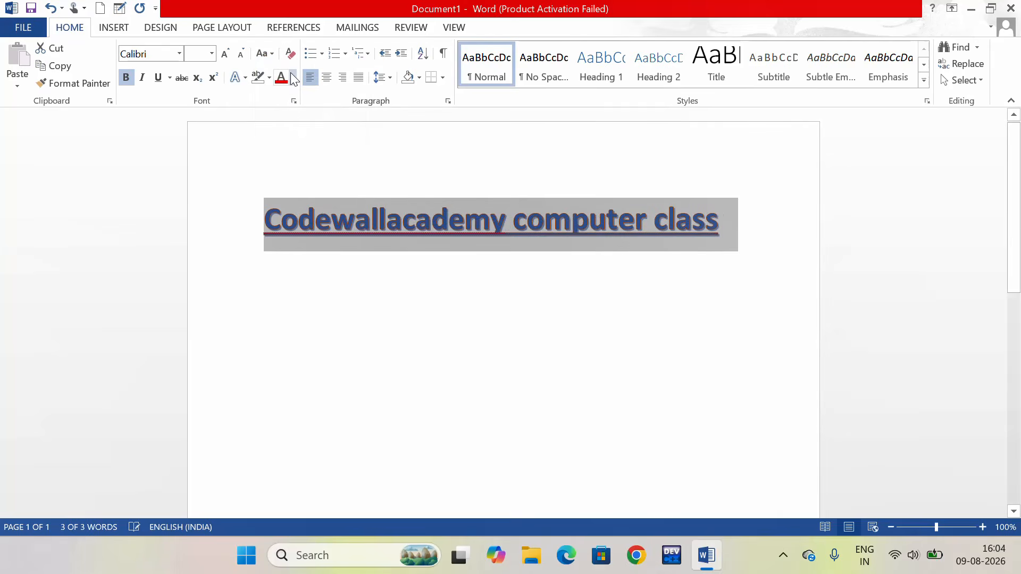
left_click(297, 183)
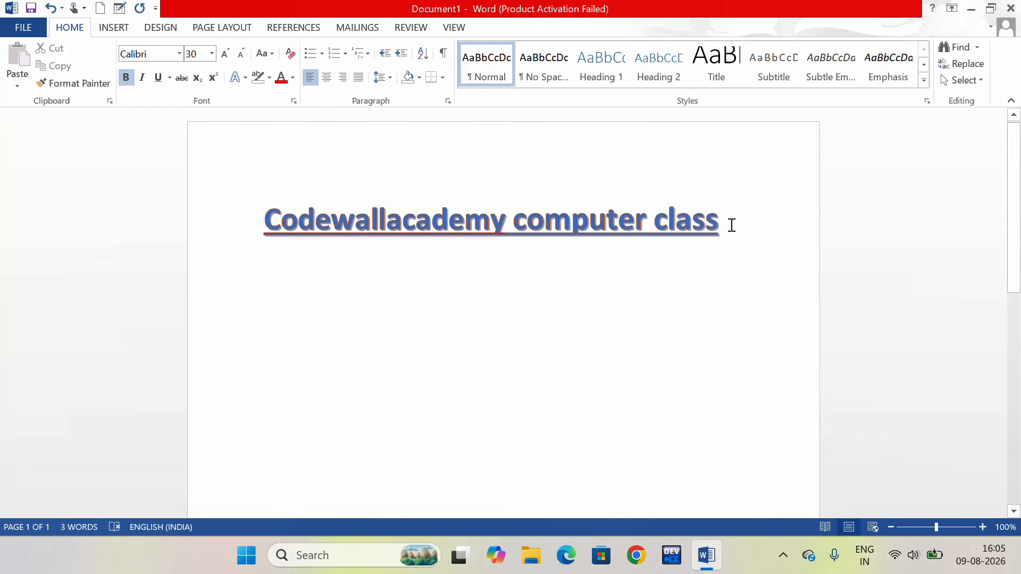
Insert three line breaks after the heading and write "We" on the new line.
key("ctrl+bracketright")
key("Return")
key("Return")
key("Return")
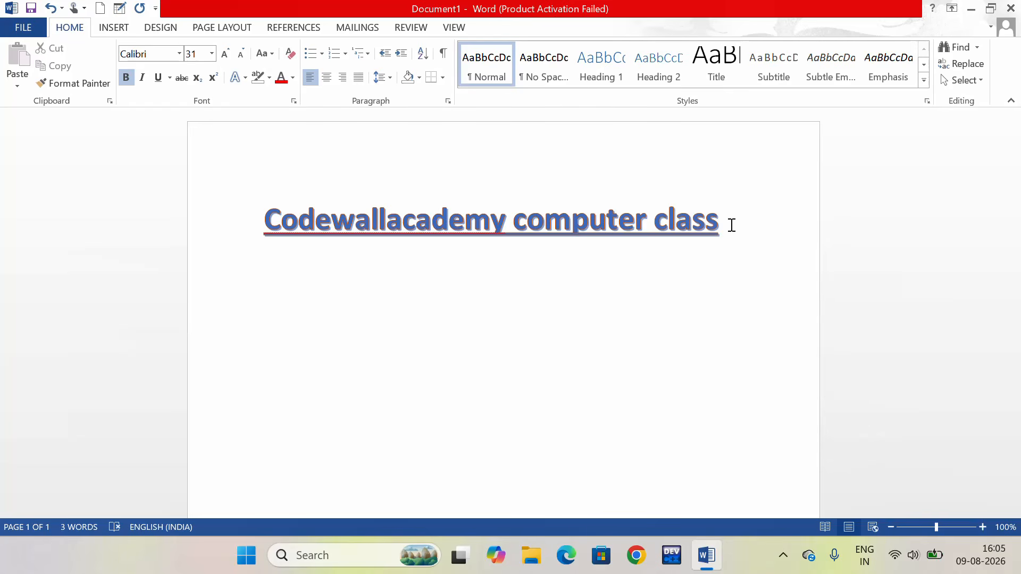
type("We")
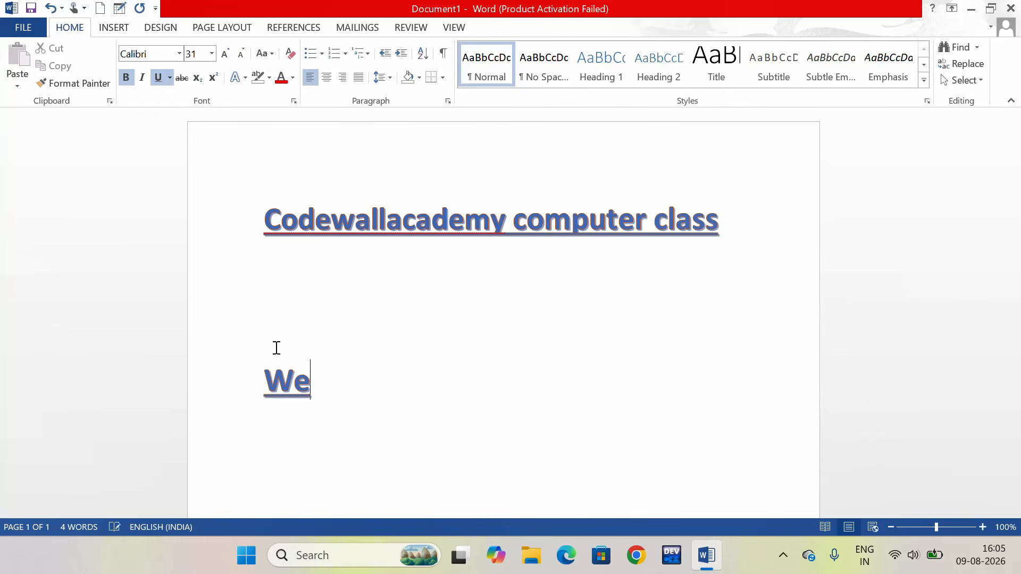
Toggle the underline on the word "We" several times, leaving it without an underline.
left_click_drag(267, 375, 362, 410)
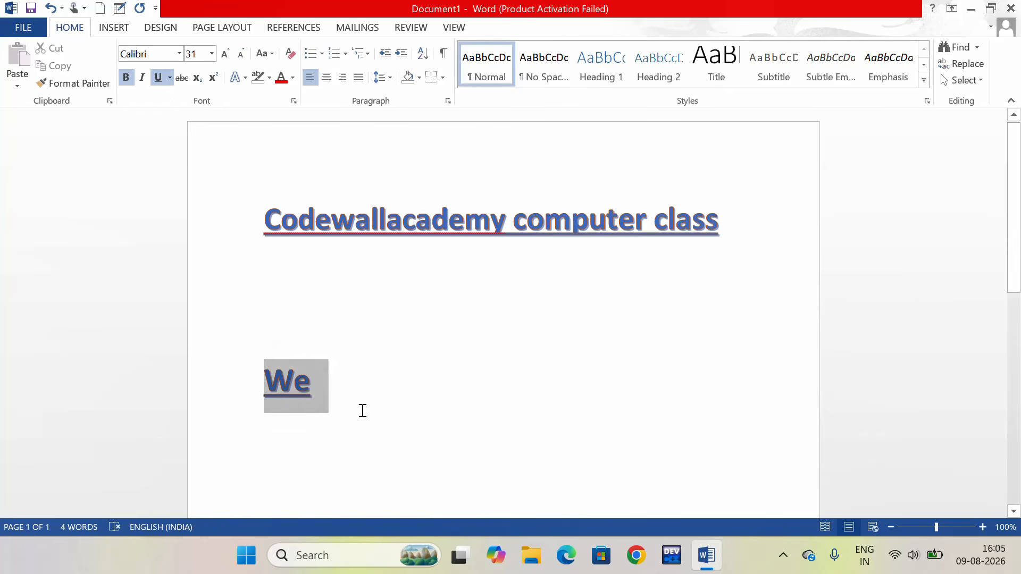
left_click(158, 76)
left_click(158, 75)
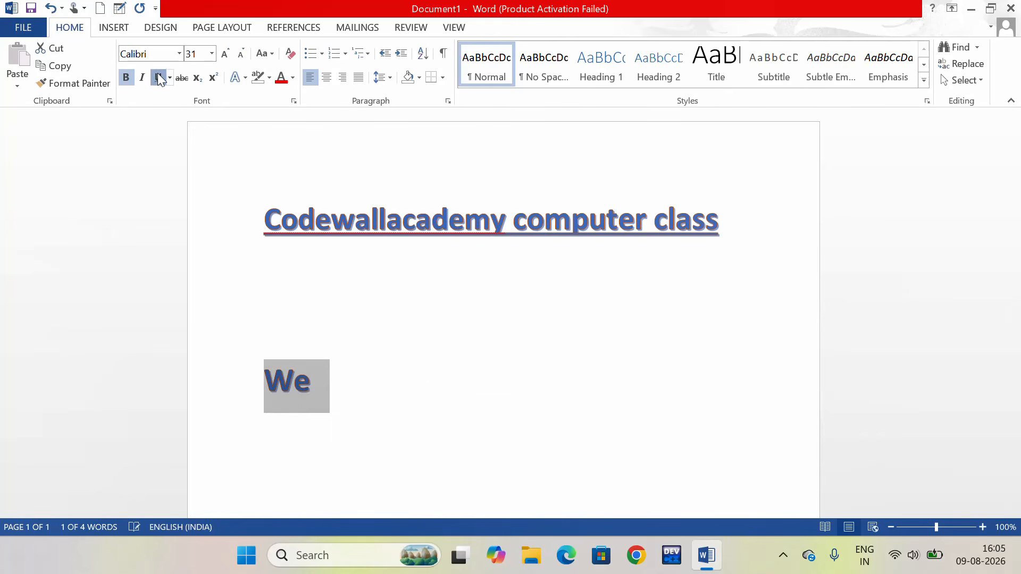
left_click(158, 75)
left_click(158, 75)
left_click(158, 75)
left_click(158, 75)
Apply the plain black text effect from the first gallery position to the word "We" and set its font to Calibri.
left_click(240, 75)
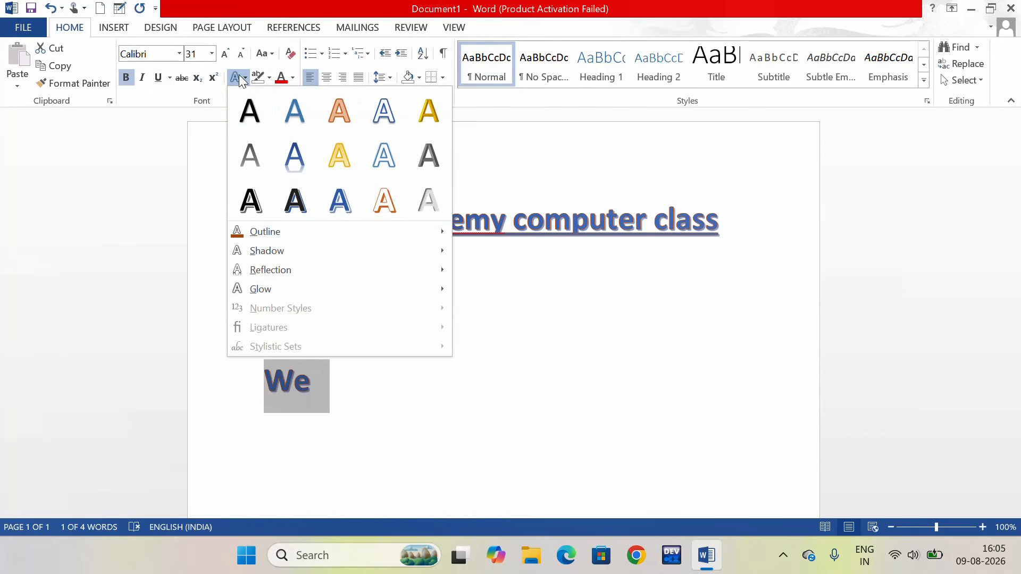
left_click(246, 97)
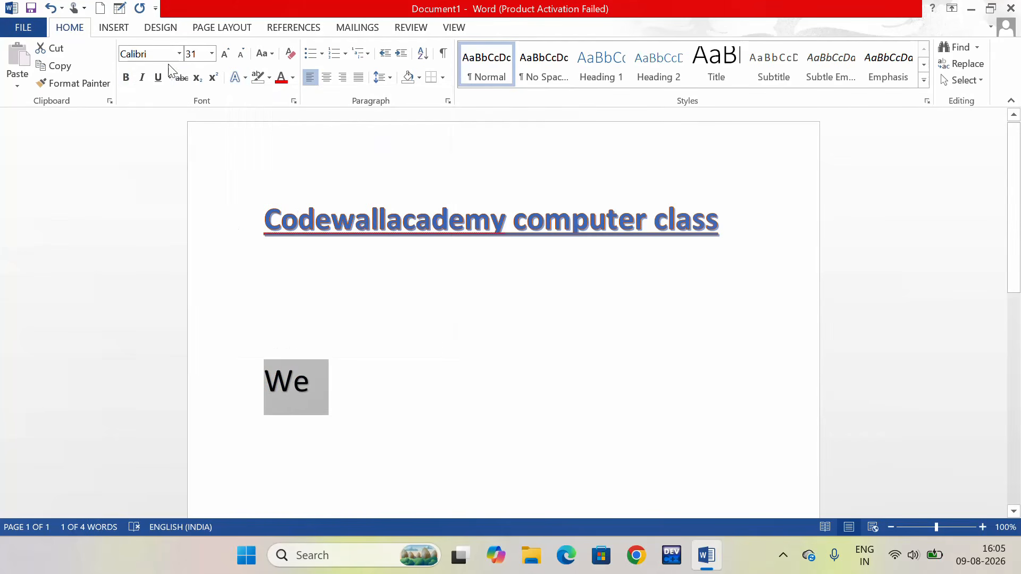
left_click(238, 79)
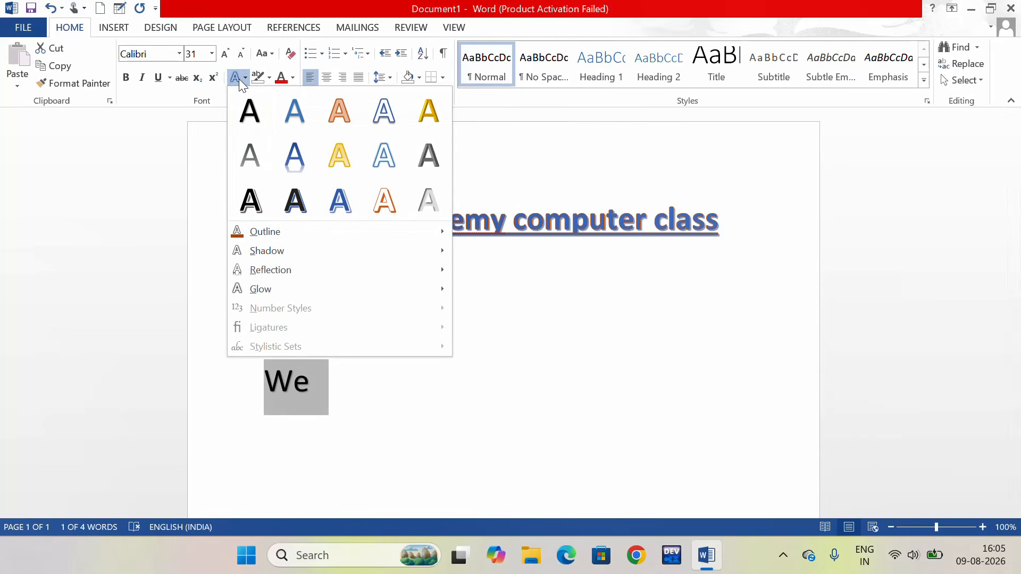
left_click(246, 116)
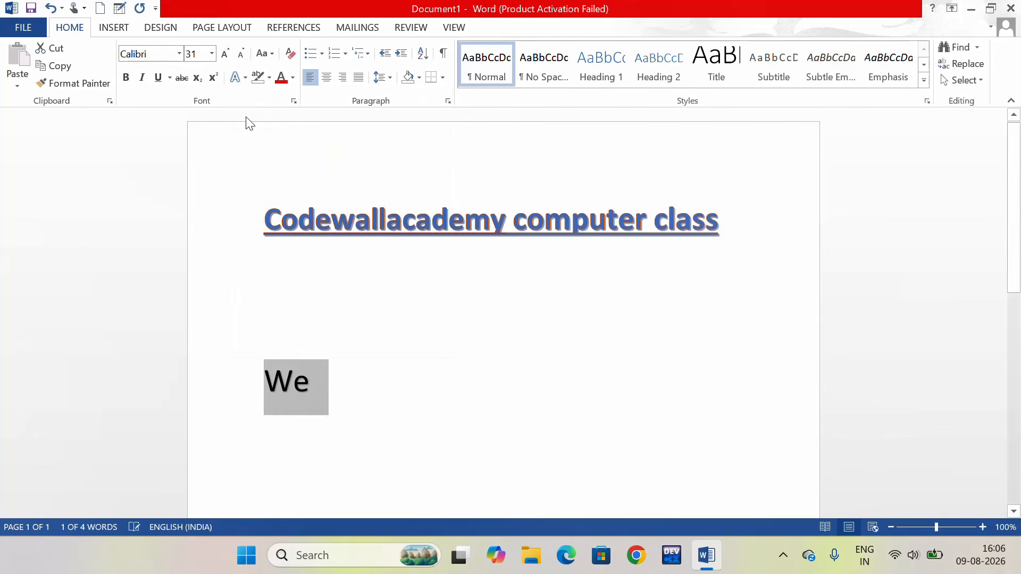
left_click(179, 53)
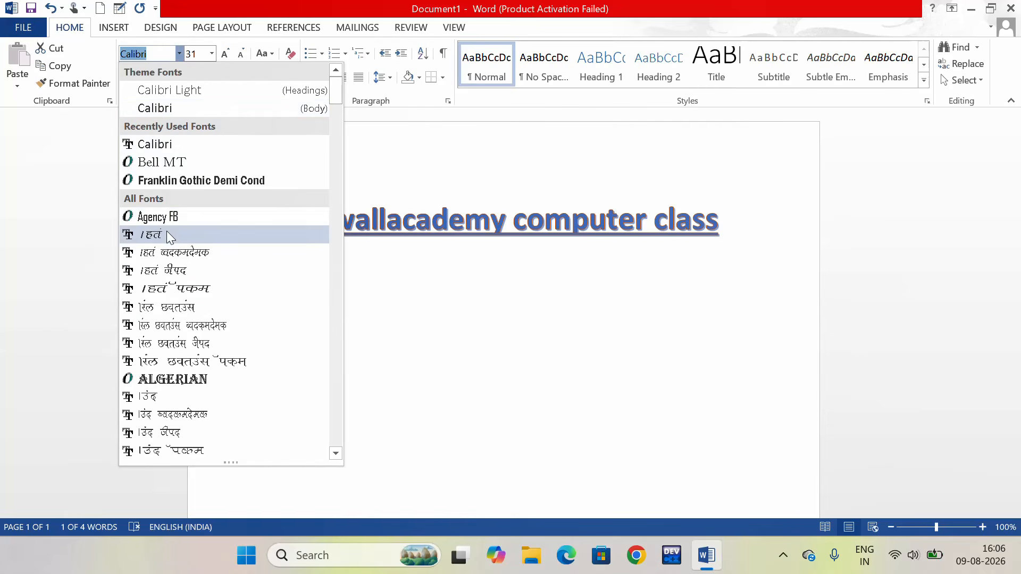
left_click(196, 145)
left_click(390, 374)
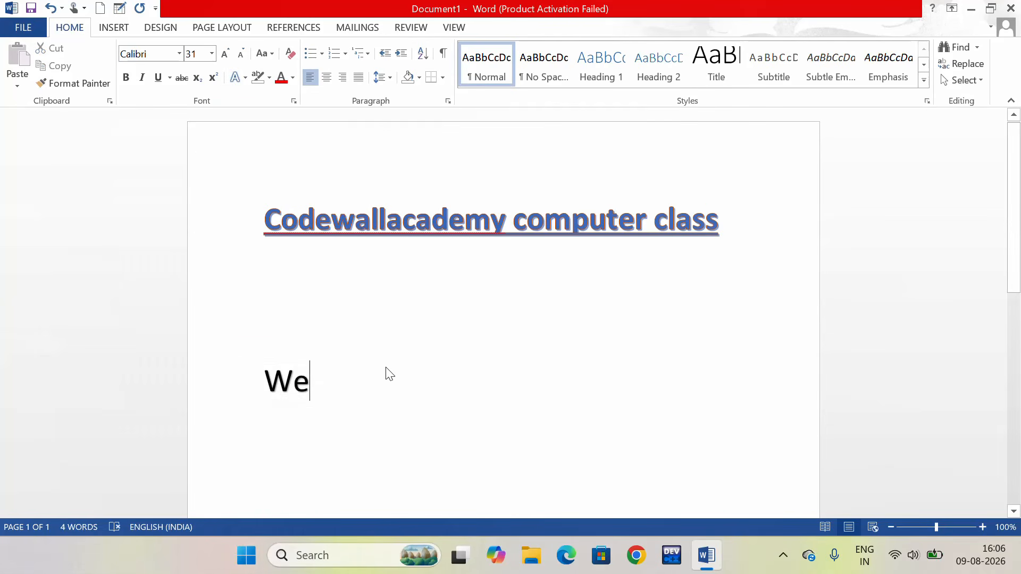
Delete the word "We", write the test letters "rr" below the heading and erase them again.
key("BackSpace")
key("BackSpace")
key("BackSpace")
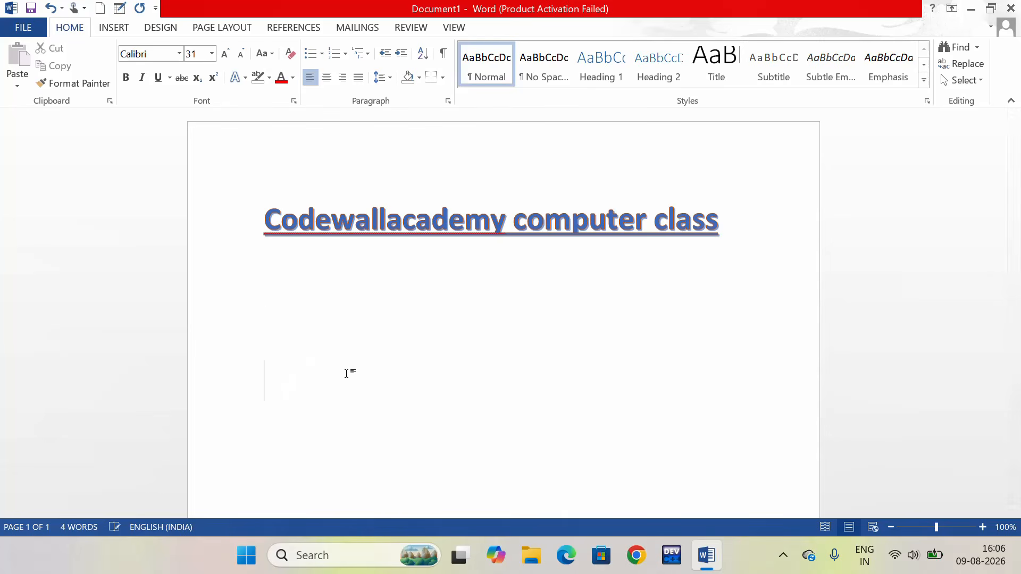
type("rr")
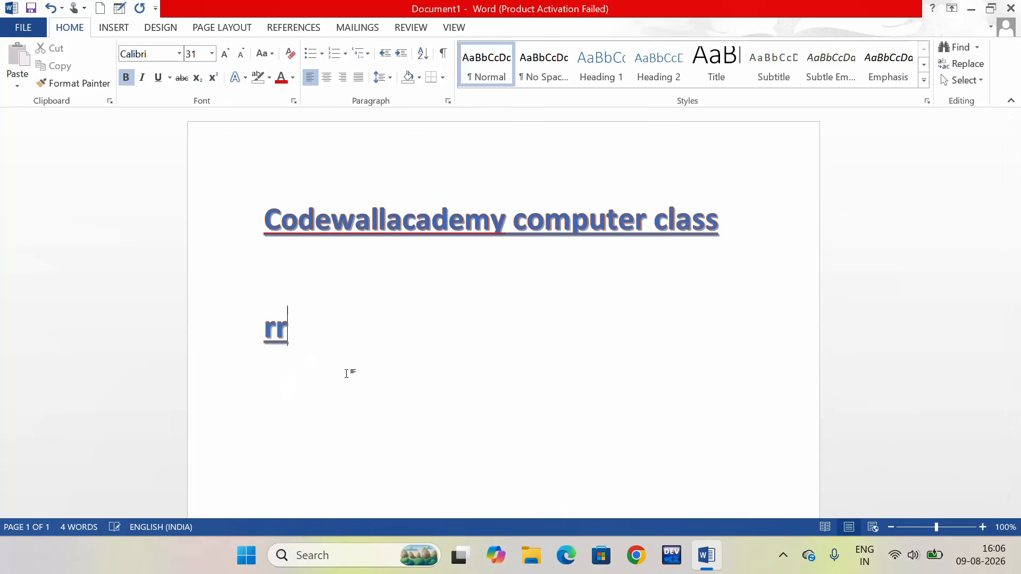
key("BackSpace")
key("BackSpace")
key("BackSpace")
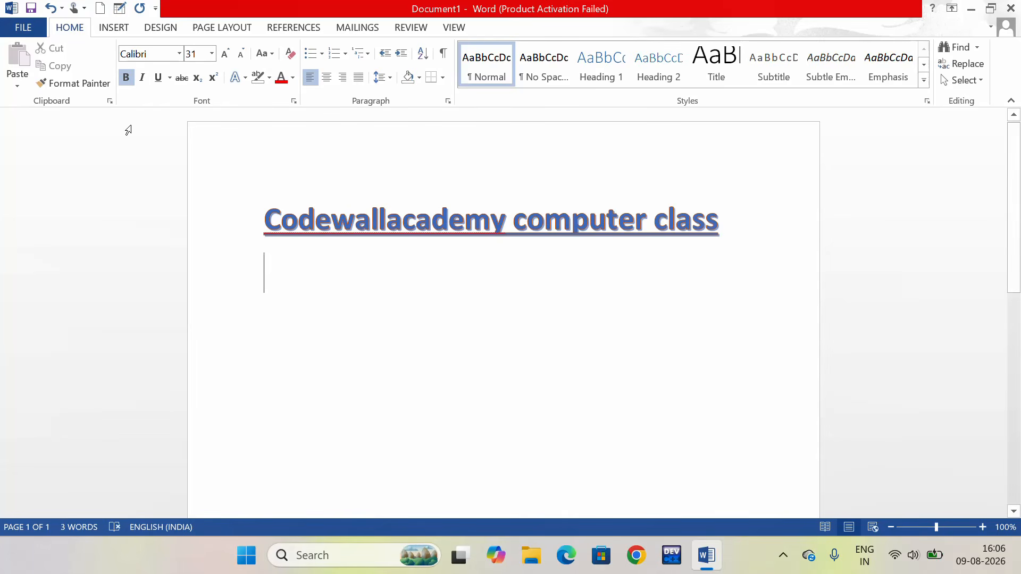
Apply the Normal style to the blank line two lines below the heading, testing it with the letters "hh" and erasing them.
left_click(243, 365)
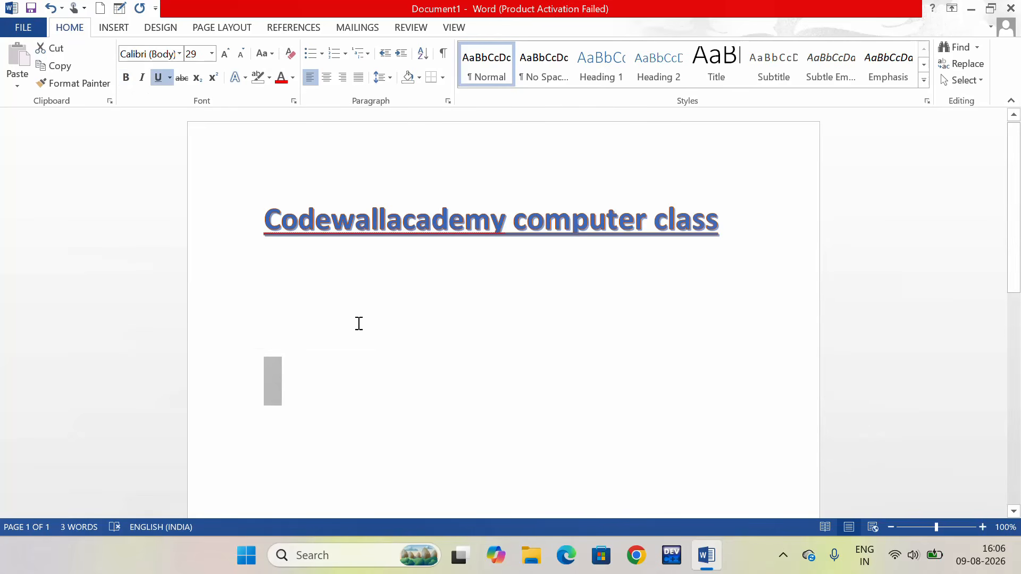
left_click(359, 324)
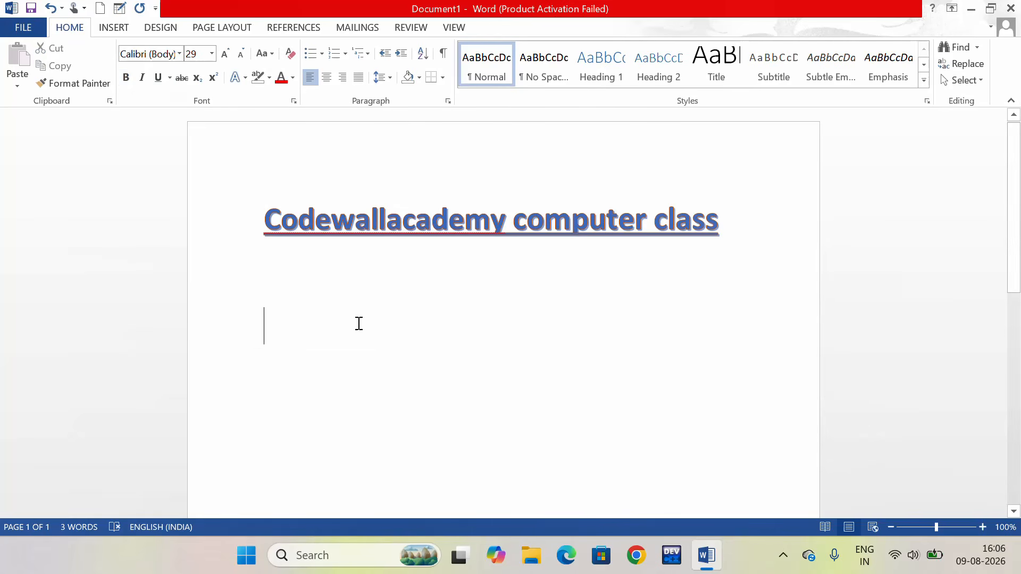
left_click(486, 62)
type("tn")
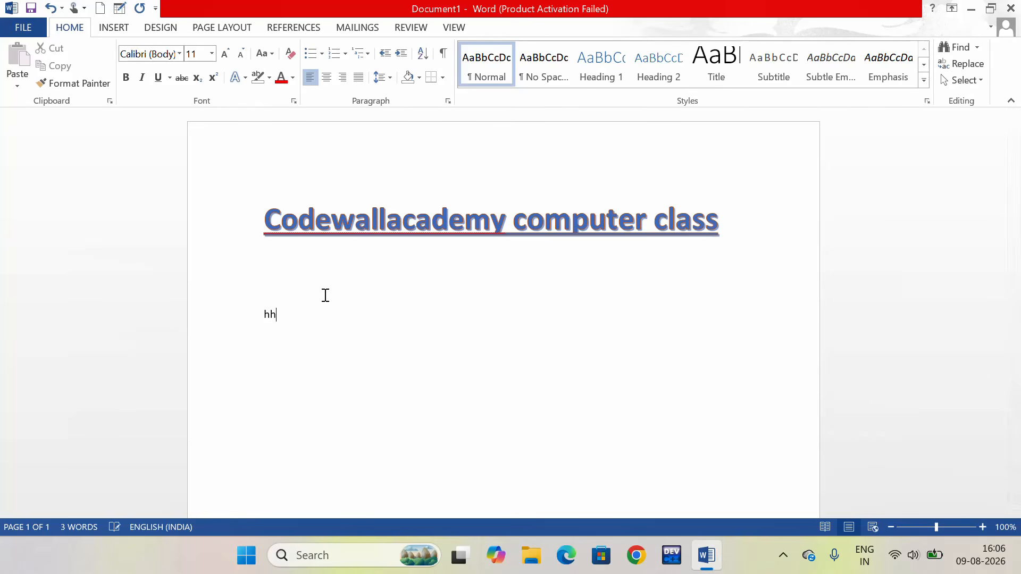
key("BackSpace")
key("BackSpace")
Write the body sentence "We use letter to denote propositional variables,that is variable that represents propositions.".
type("We use letter to denote prop")
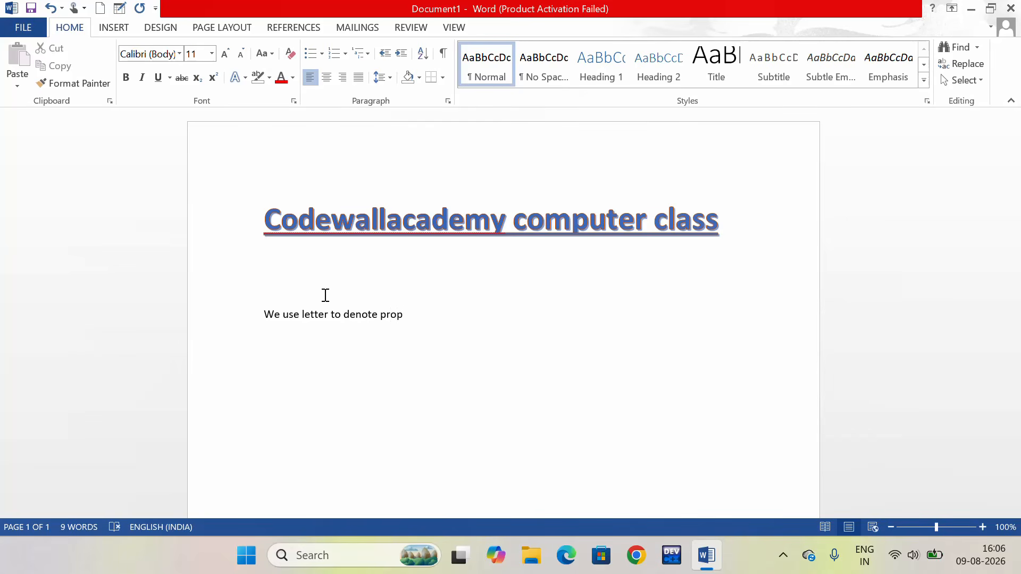
type("ositional variable")
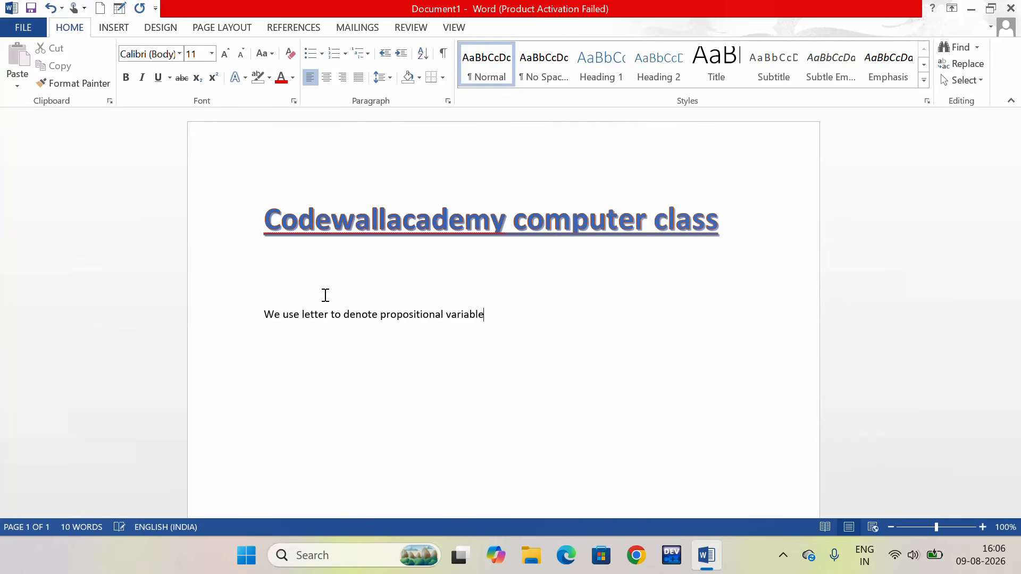
type("s,that is")
type("variable th")
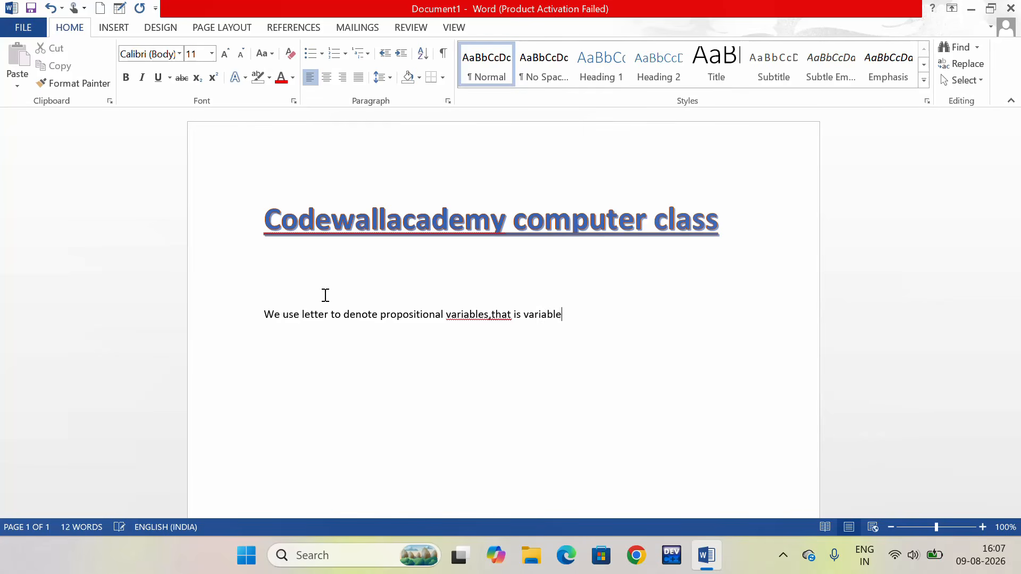
type("at represents propos")
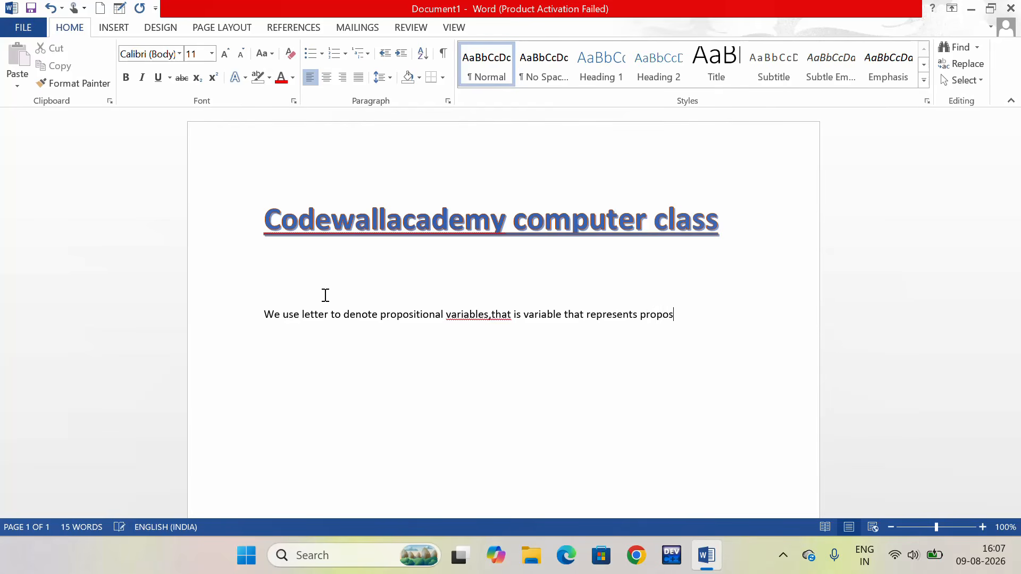
type("itions")
type(".")
Add a second paragraph reading "The area of logic that deals with propositions is called the propositional logic.".
type("The a")
type("rea of")
type(" logic")
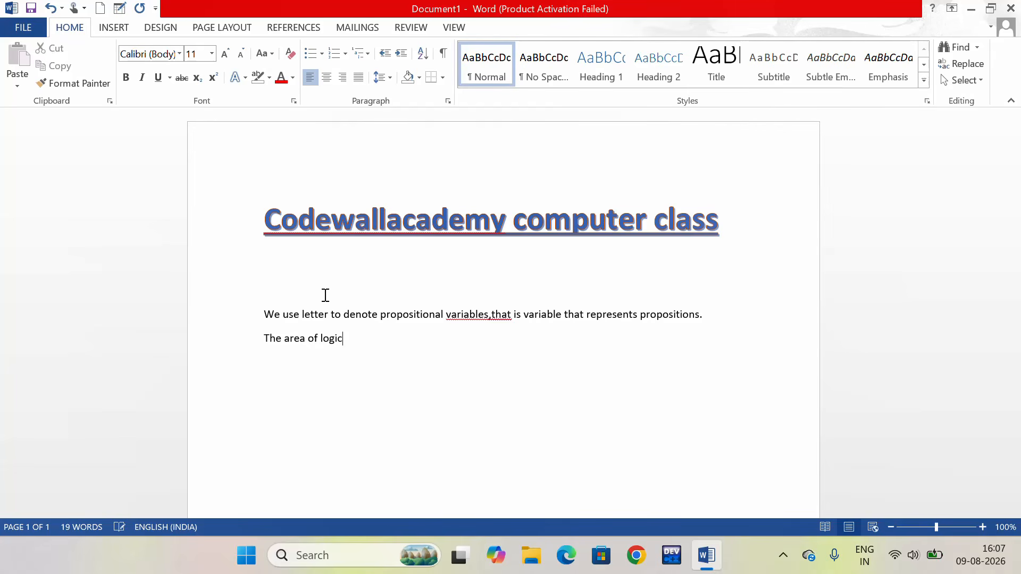
type(" that deal s with prop")
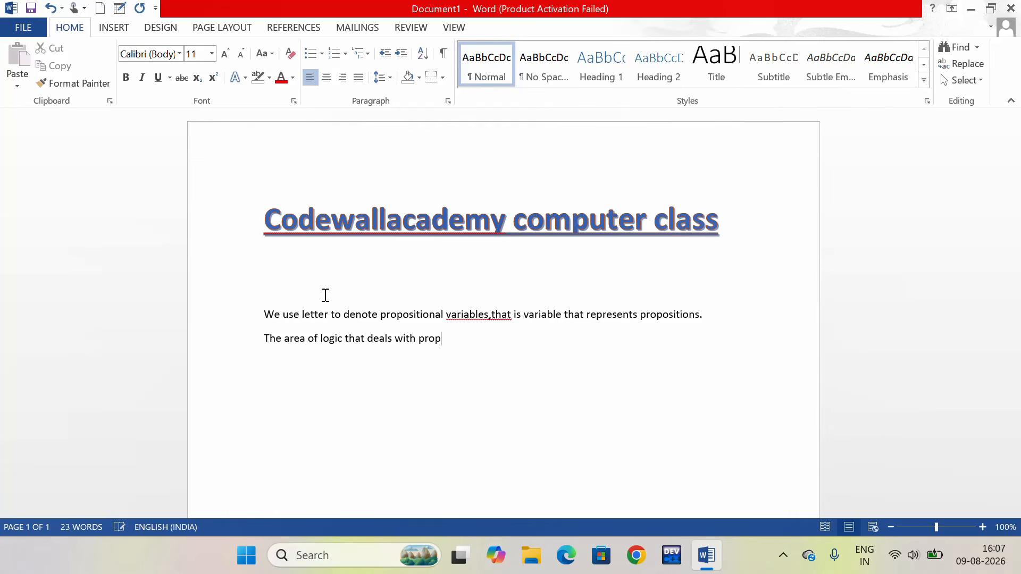
type("ositions is called the ")
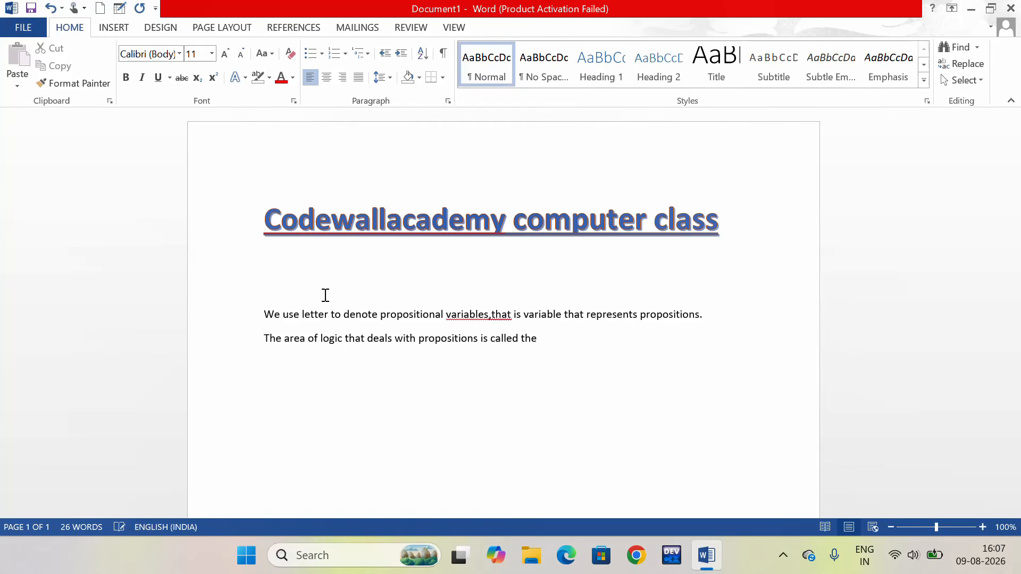
type("propos")
type("itiona")
type("l")
type(" logic")
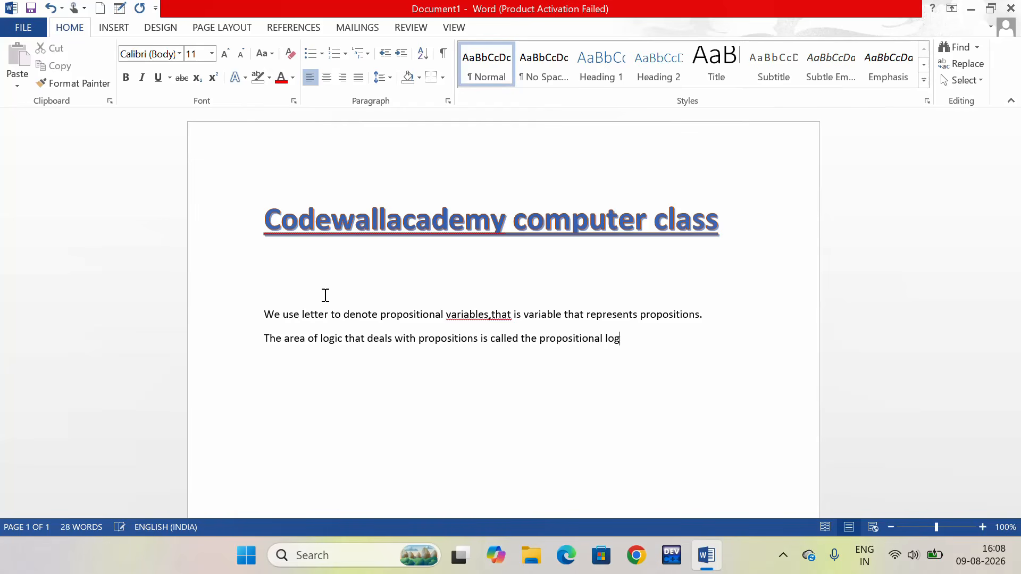
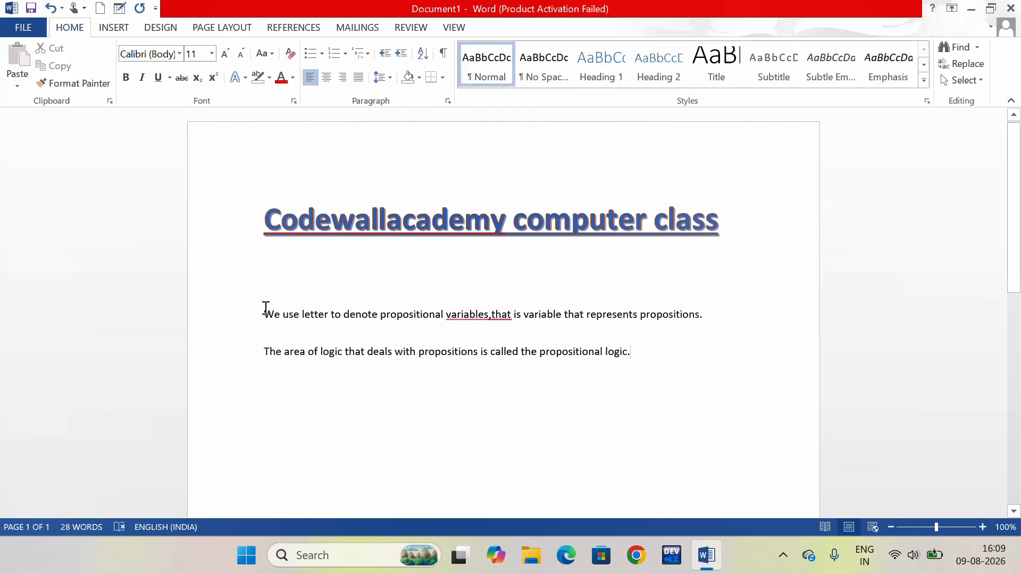
Set the line spacing of both body sentences to 1.5 lines and add a line break in the blank area below.
left_click_drag(264, 307, 707, 390)
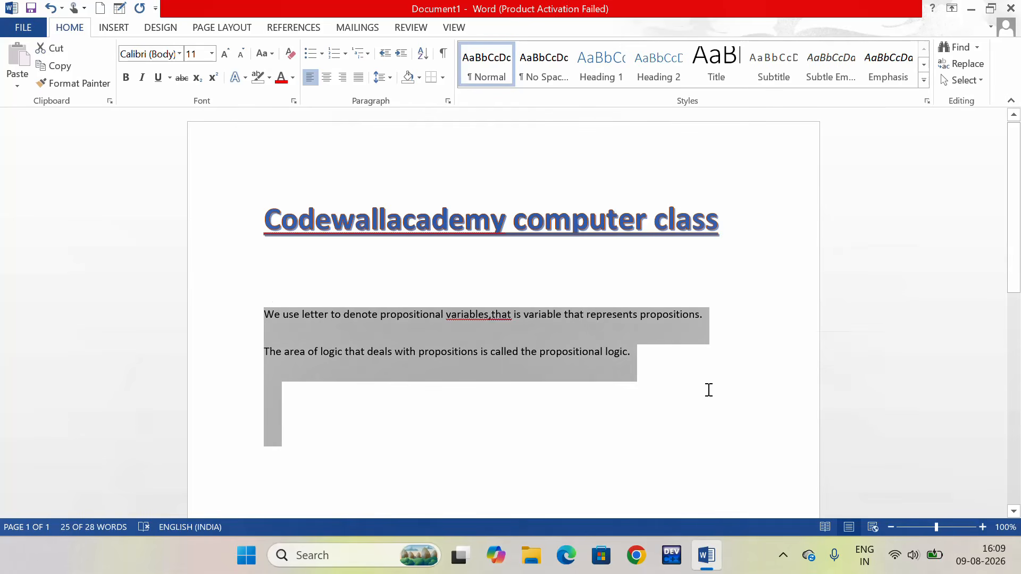
key("ctrl+5")
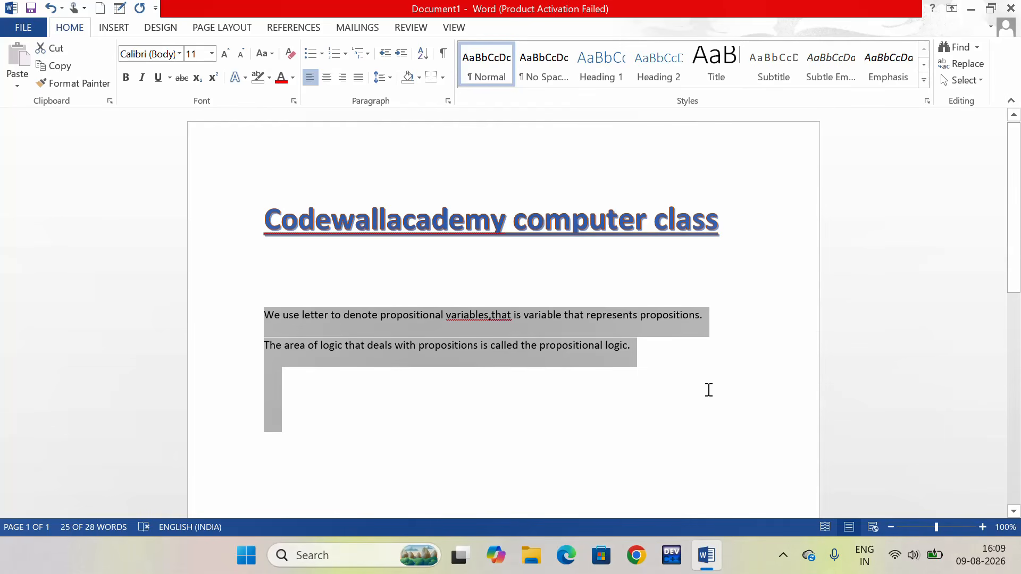
left_click(683, 406)
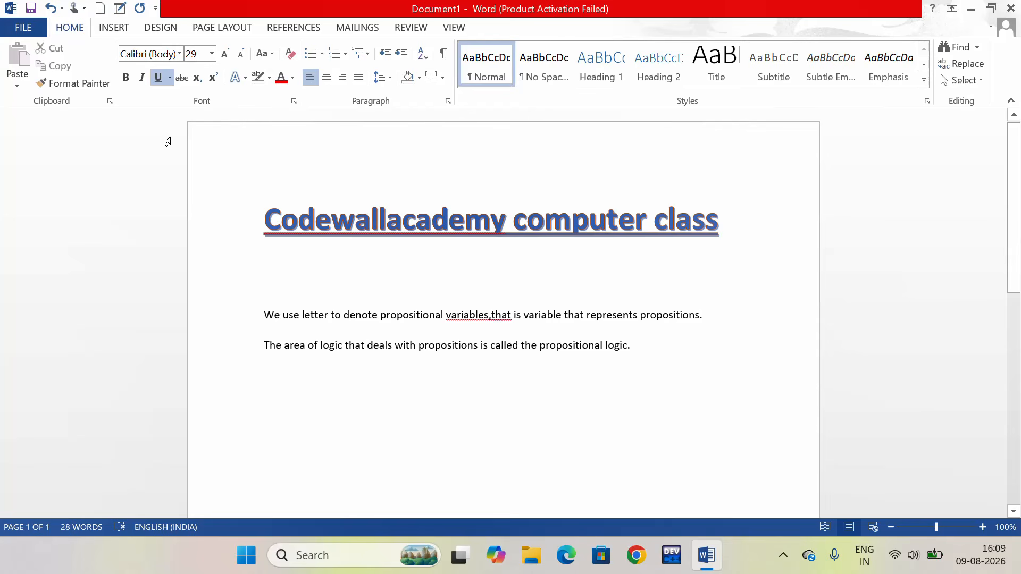
key("Return")
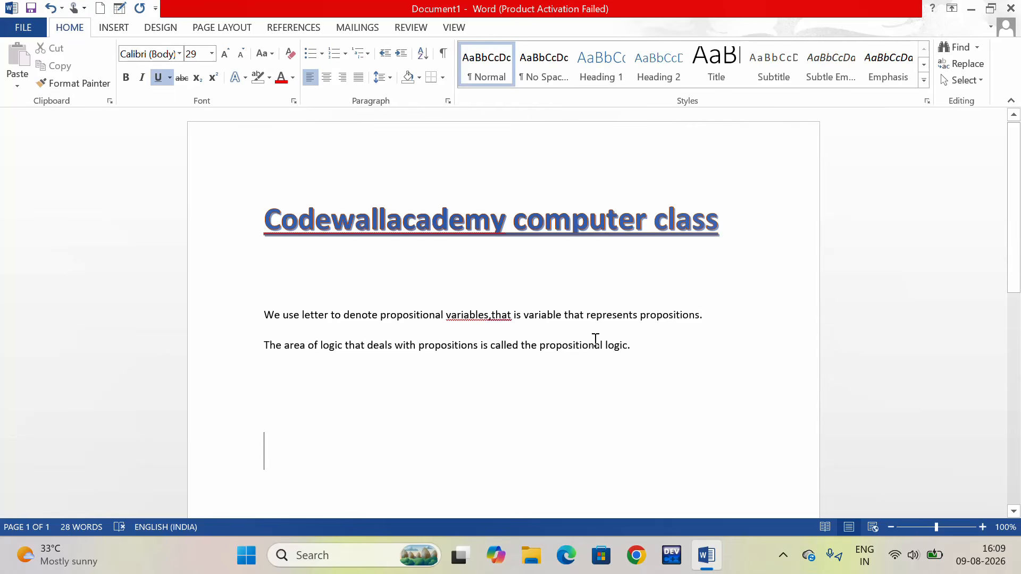
Strike through the last word "logic." in the second body sentence and deselect it.
left_click_drag(606, 347, 633, 348)
left_click(181, 79)
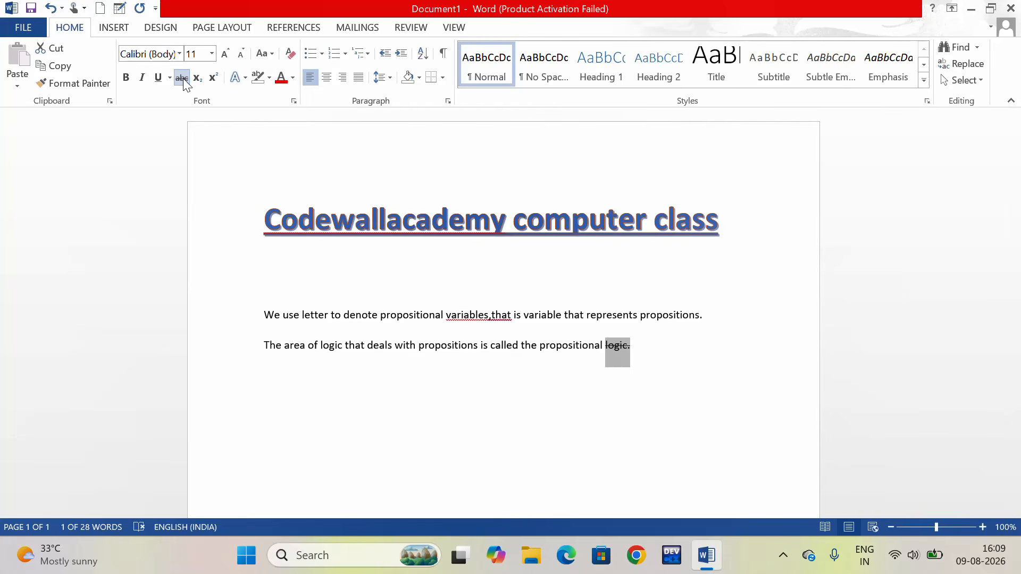
left_click(613, 385)
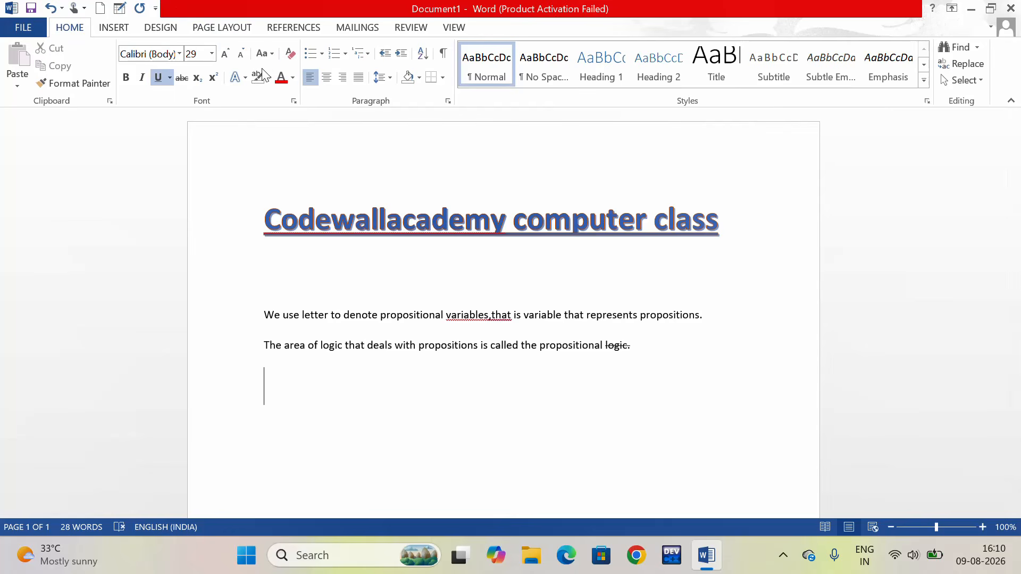
Clear all formatting from the blank line below the body text and from the heading "Codewallacademy computer class".
left_click(291, 53)
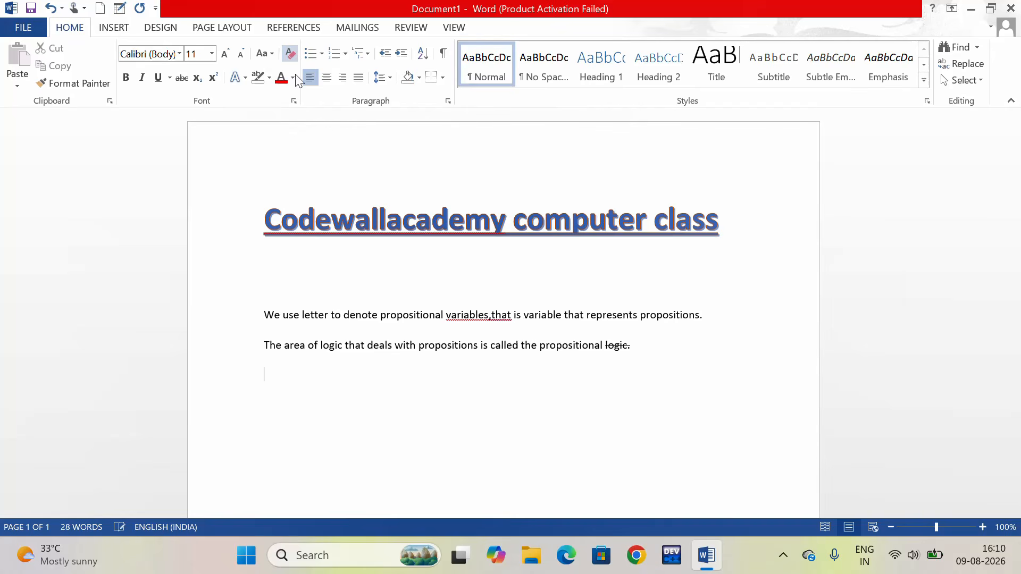
left_click_drag(267, 205, 764, 221)
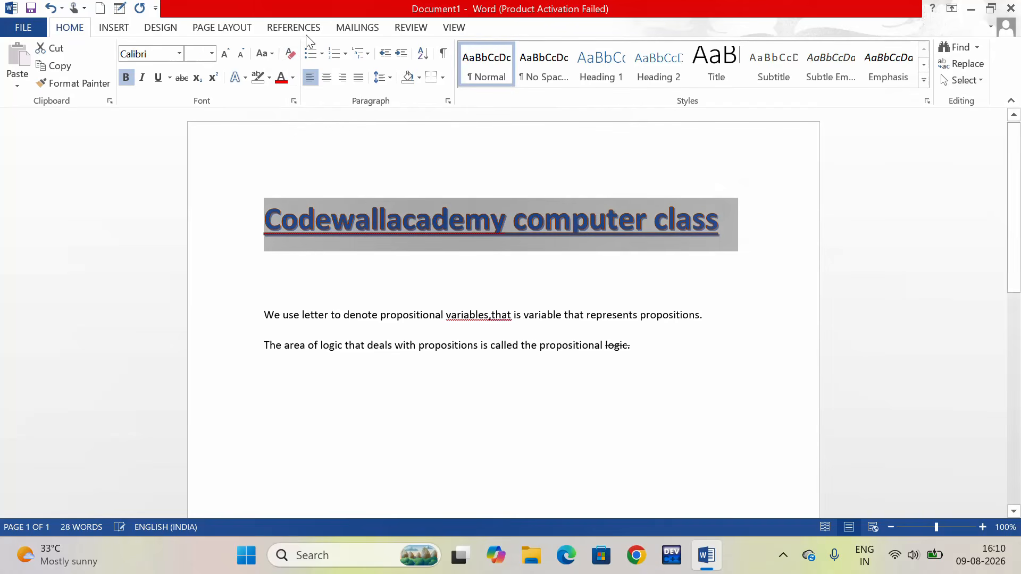
left_click(287, 57)
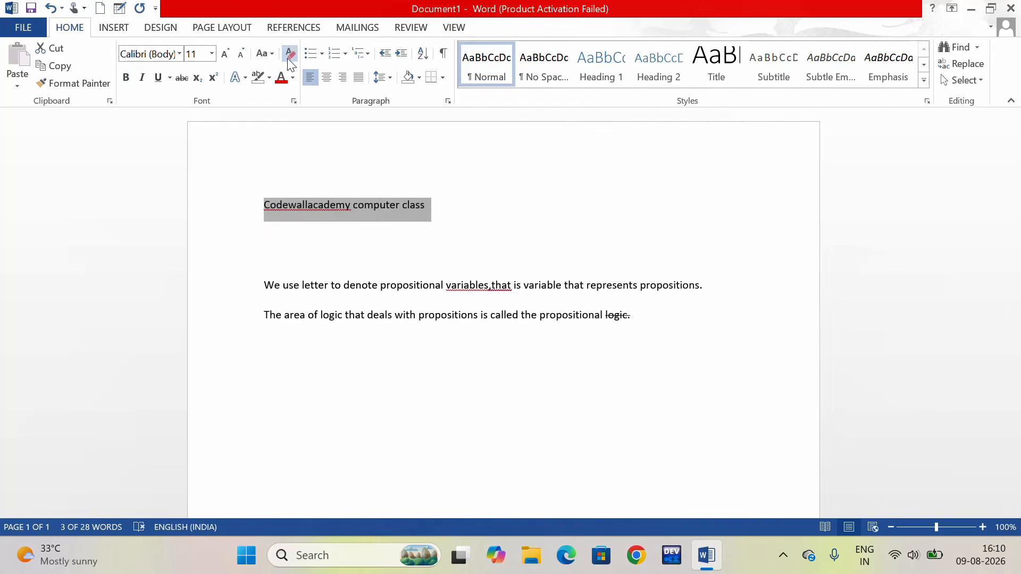
left_click(292, 246)
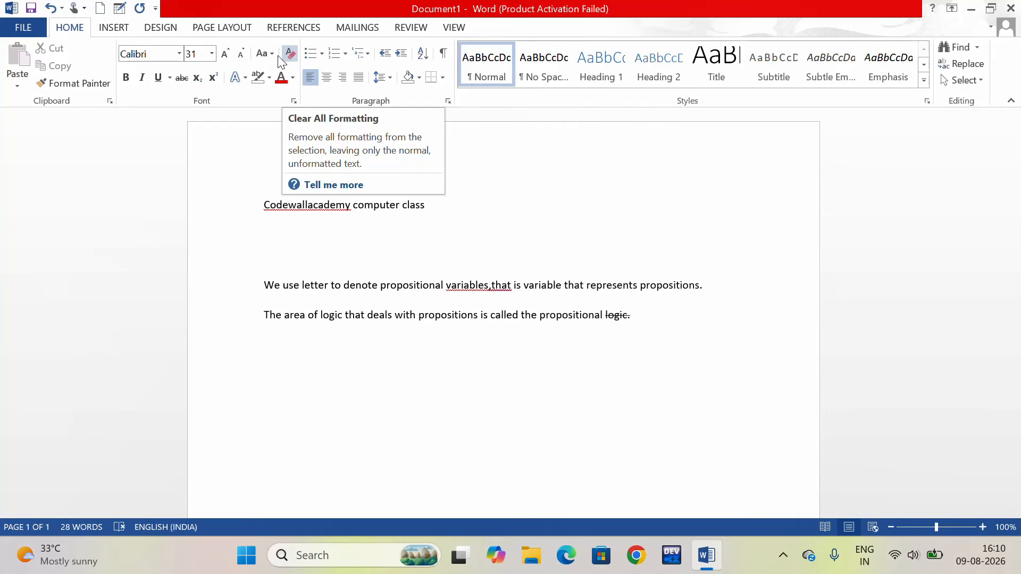
Replace the heading "Codewallacademy computer class" with "Codewall Academy".
left_click(430, 210)
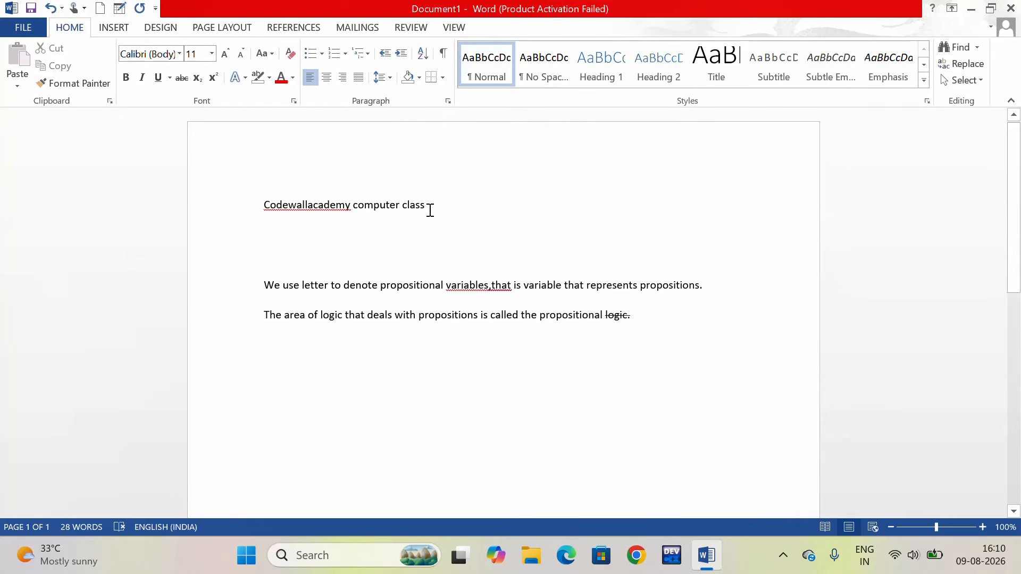
left_click_drag(303, 201, 436, 213)
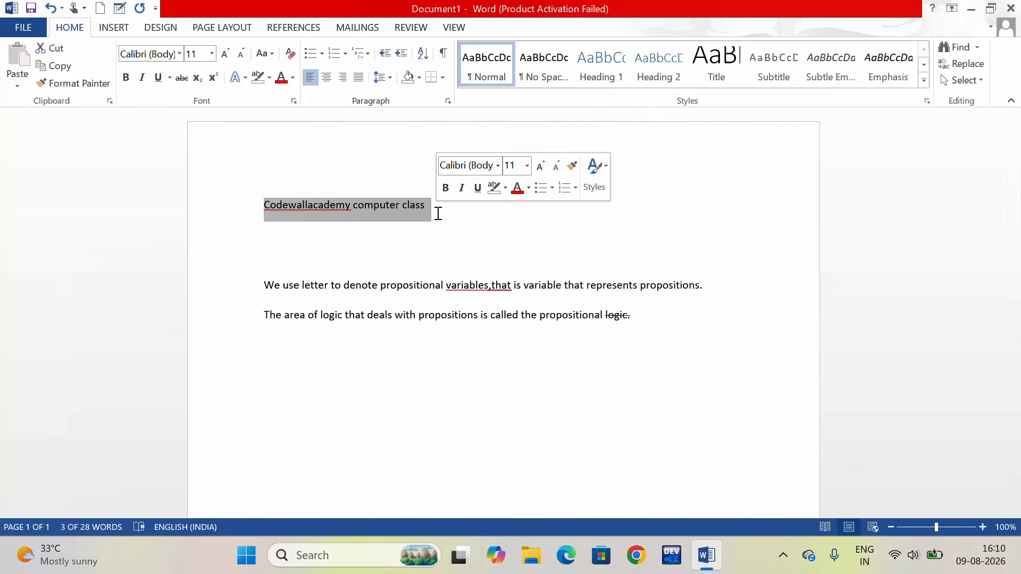
key("BackSpace")
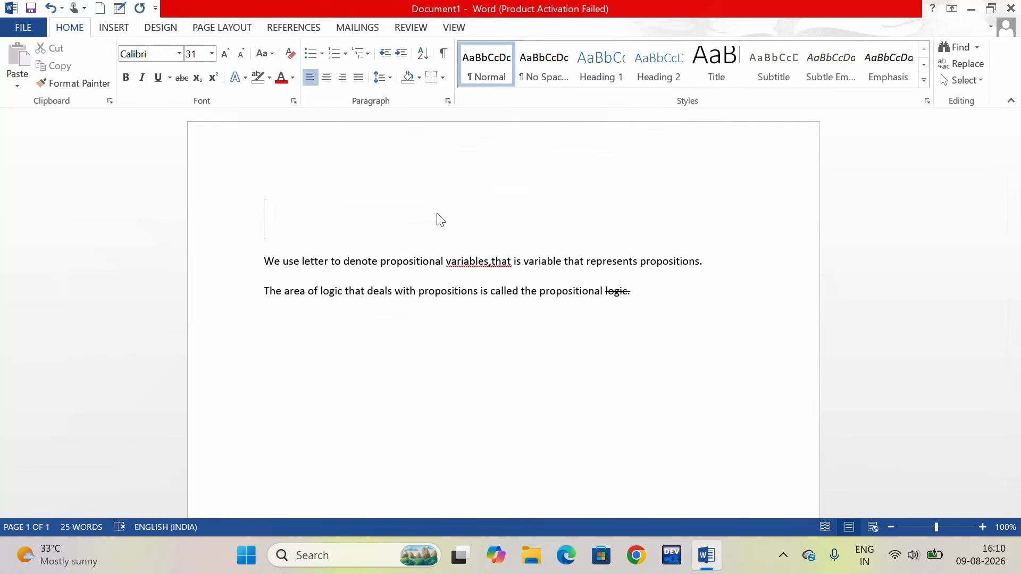
type("cod")
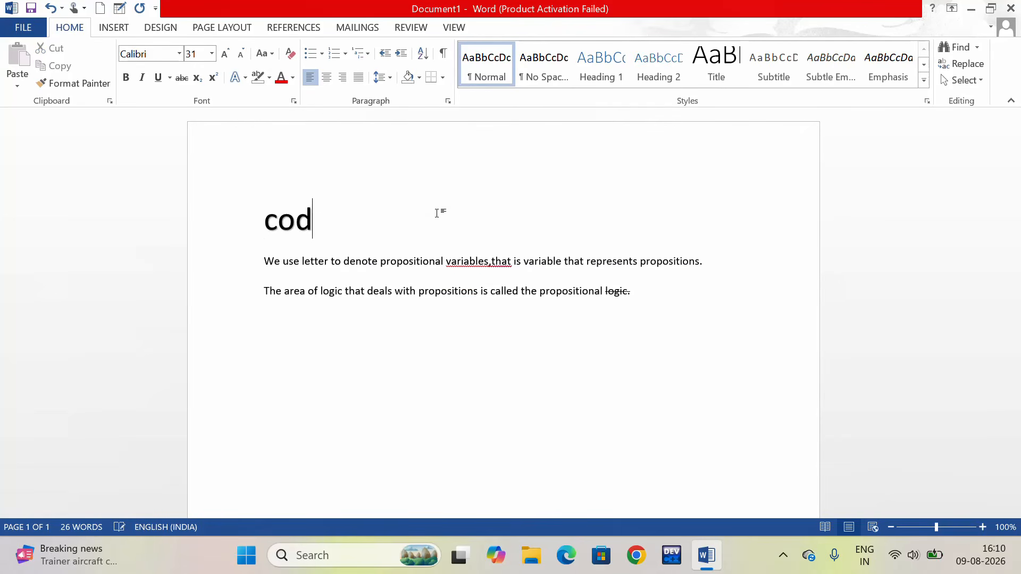
type("ewall A")
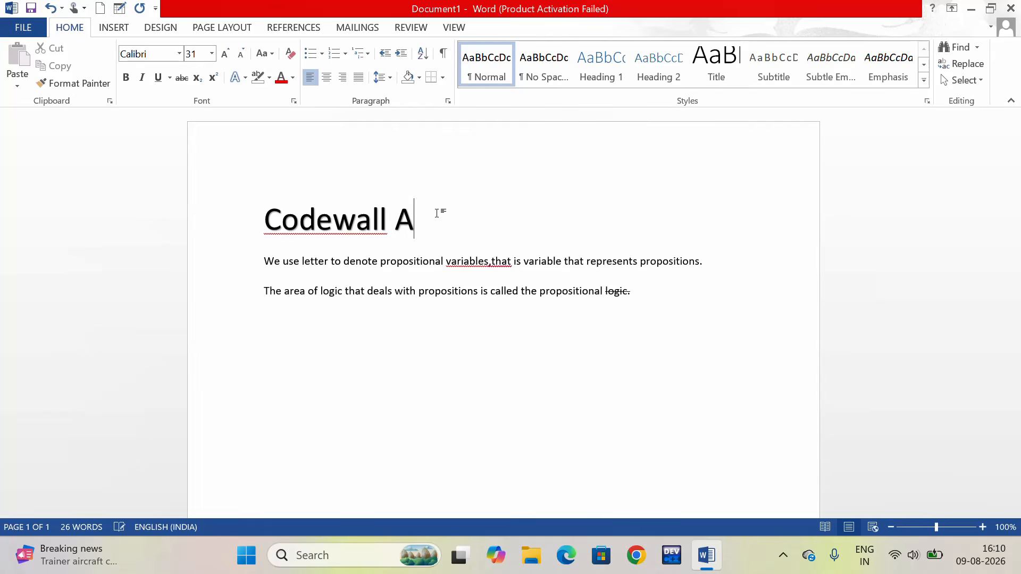
type("cade")
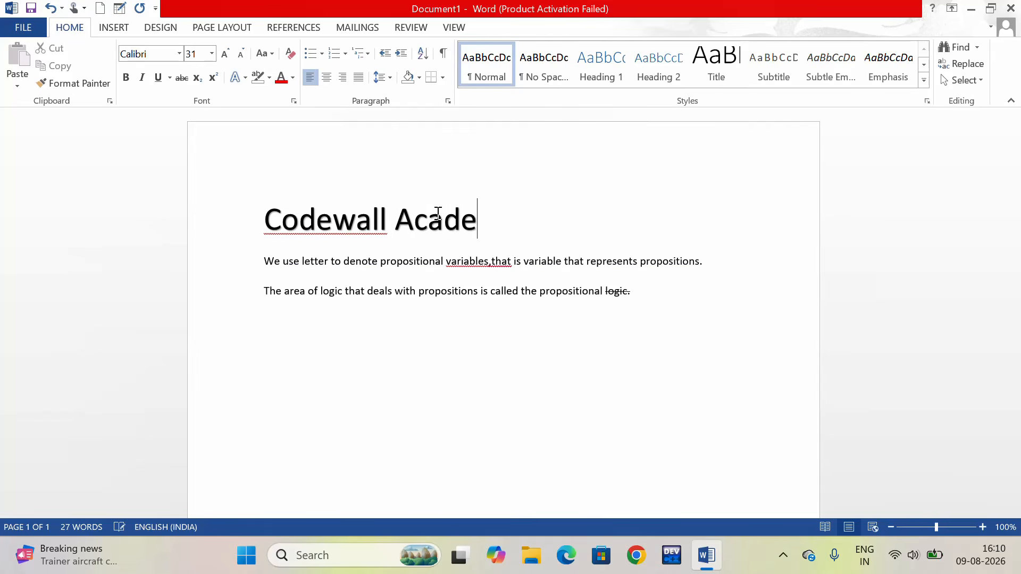
type("my")
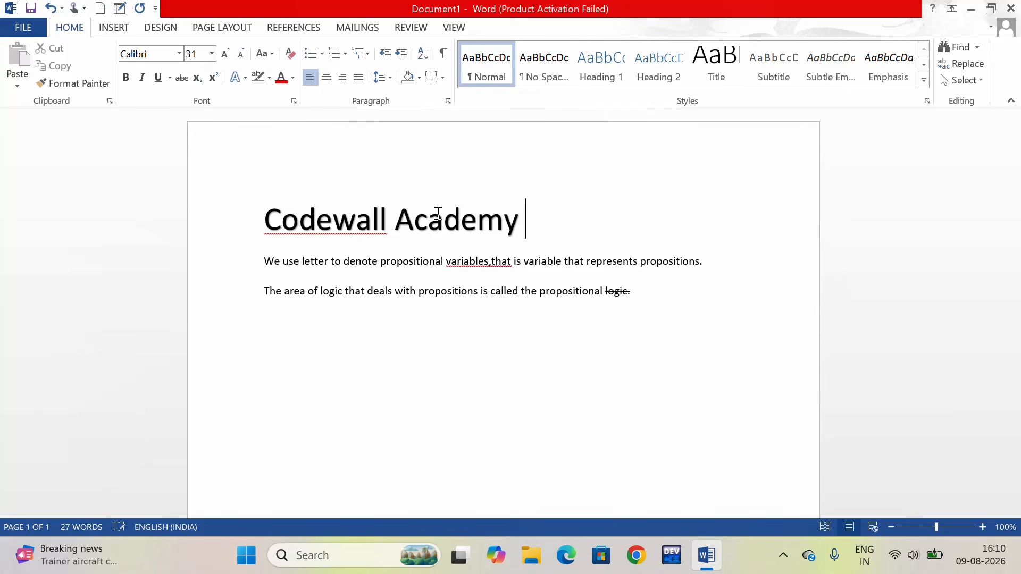
key("BackSpace")
key("BackSpace")
Delete the word "Academy" from the heading, leaving only "Codewall".
left_click(273, 208)
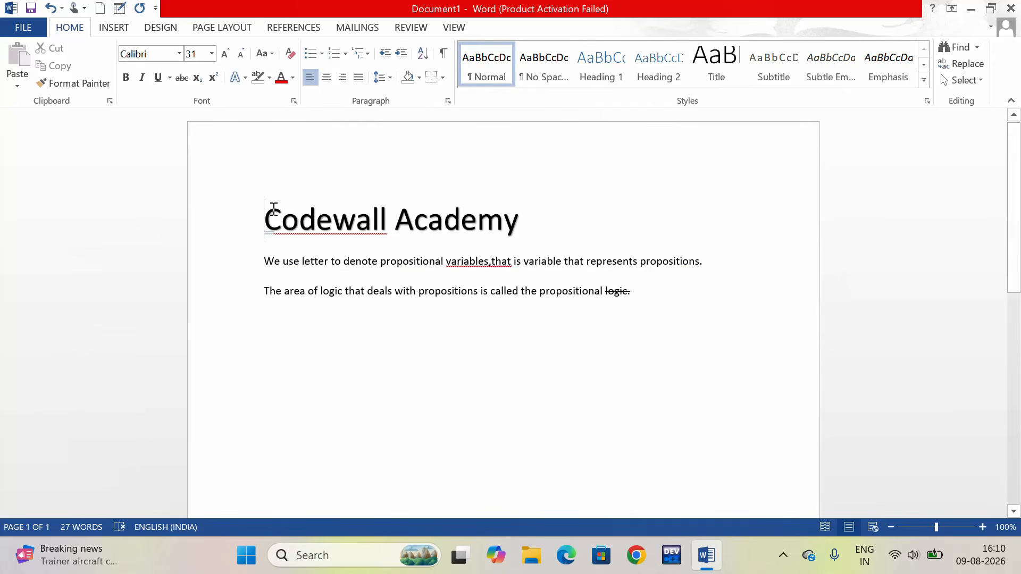
left_click_drag(273, 208, 520, 218)
left_click(520, 218)
left_click(503, 220)
key("BackSpace")
key("BackSpace")
key("BackSpace")
key("BackSpace")
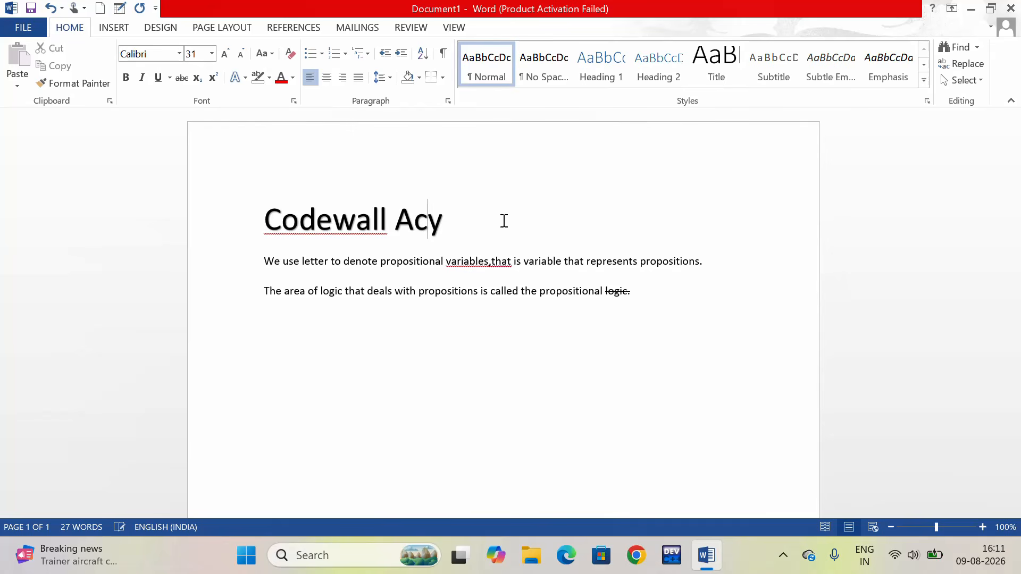
left_click(450, 220)
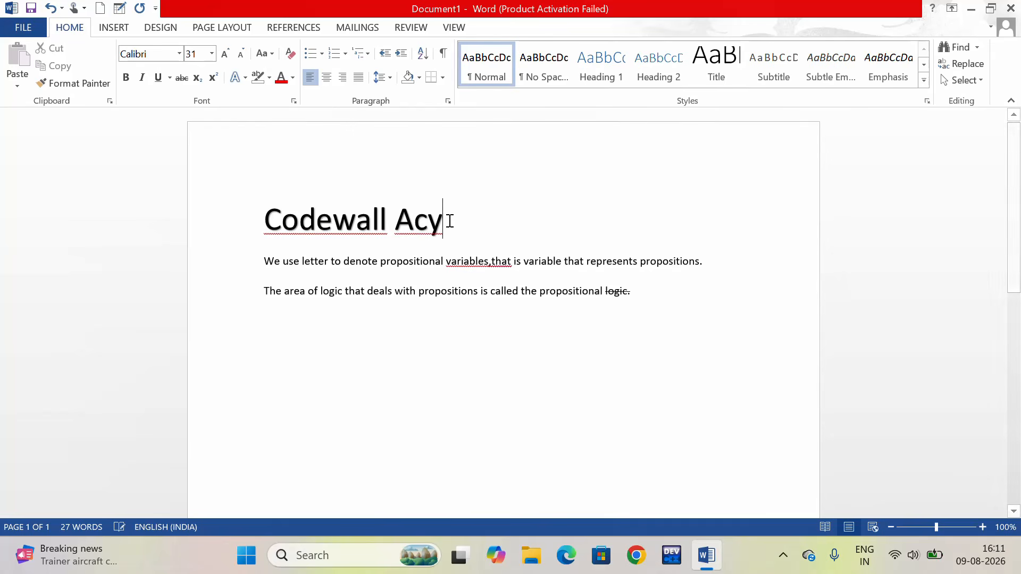
key("BackSpace")
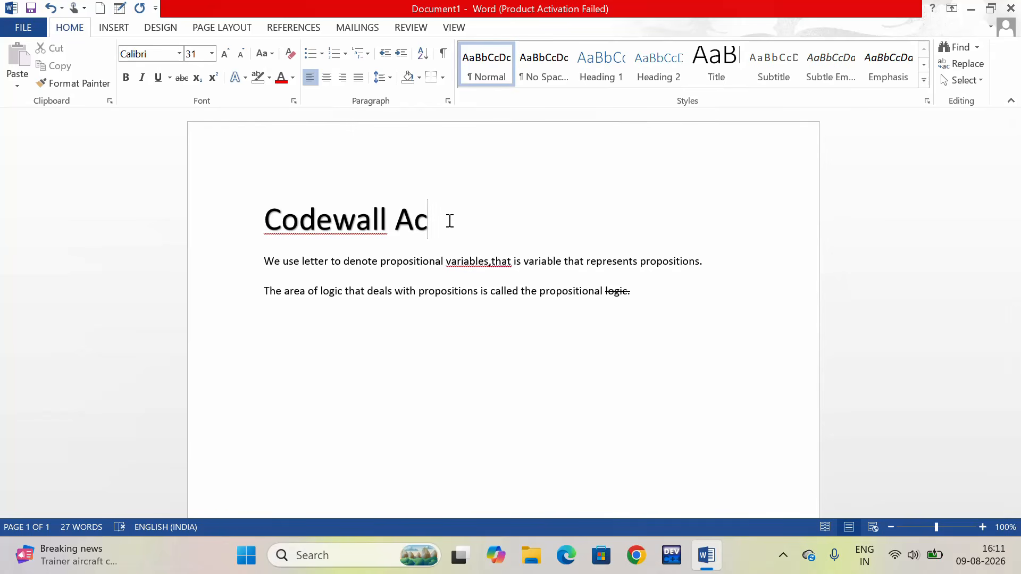
key("BackSpace")
key("BackSpace")
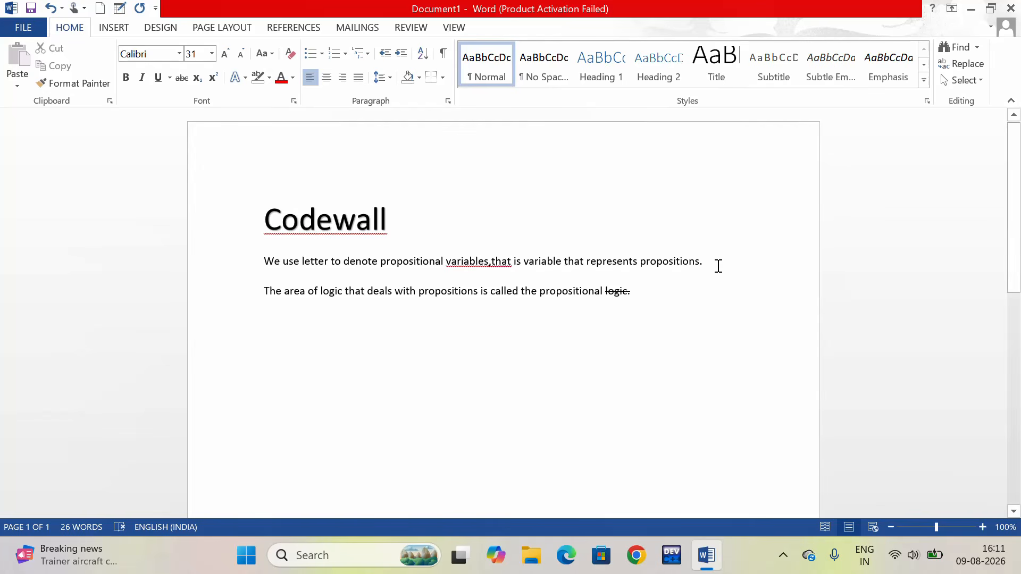
In "propositions" at the end of the first body sentence, delete and re-enter the last "o" and the first "o".
left_click_drag(641, 261, 700, 266)
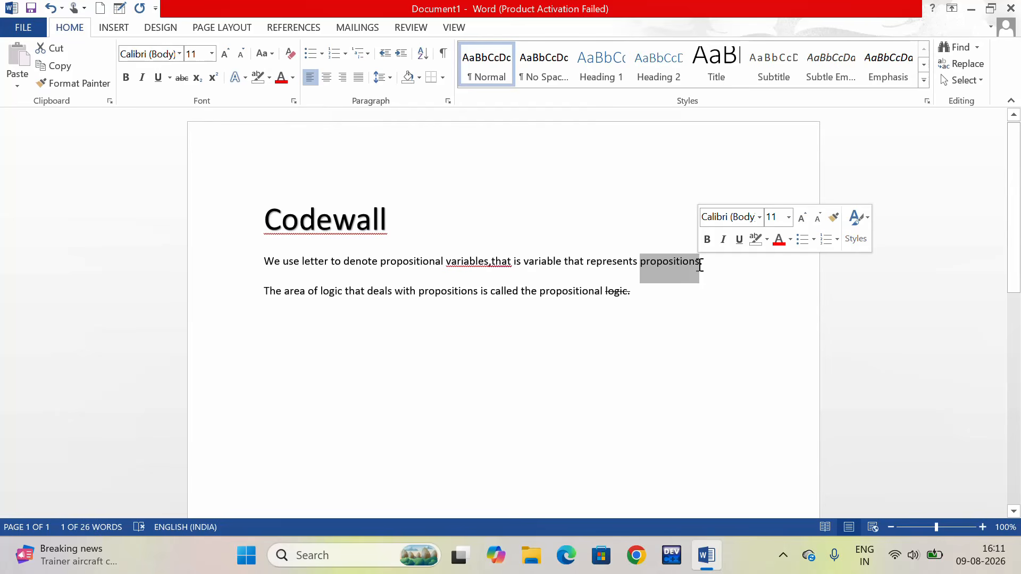
left_click(695, 277)
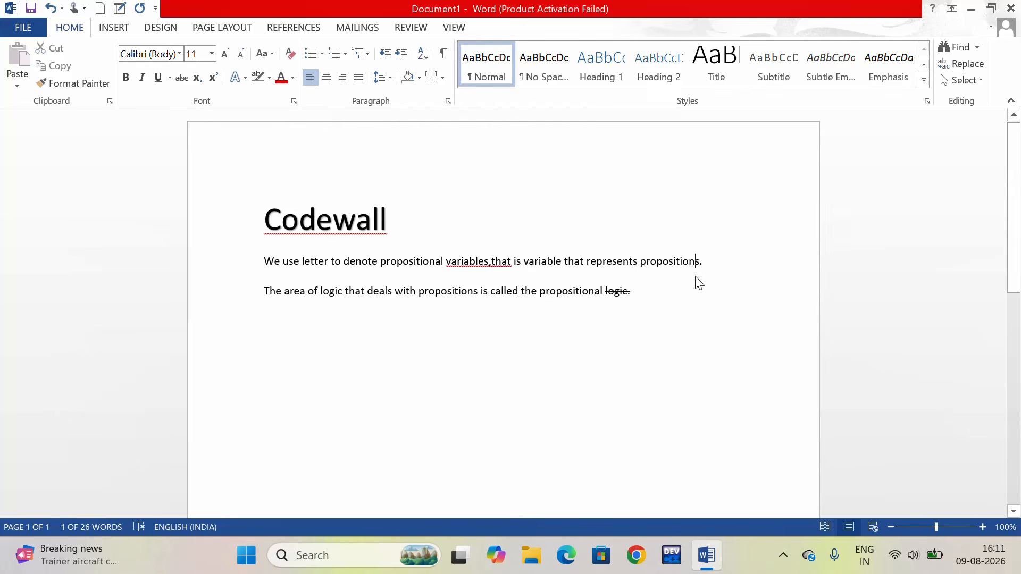
double_click(689, 260)
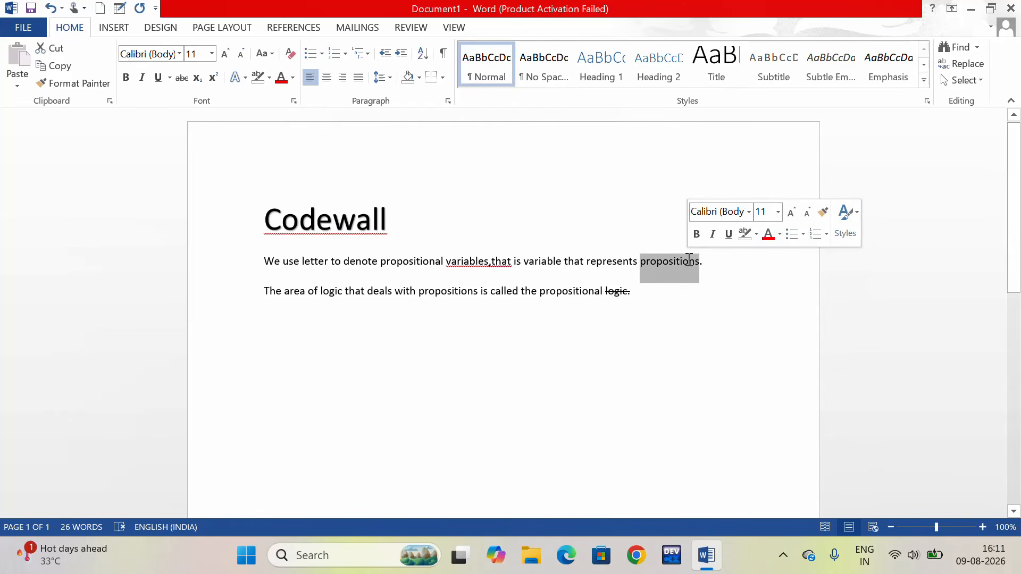
left_click(689, 261)
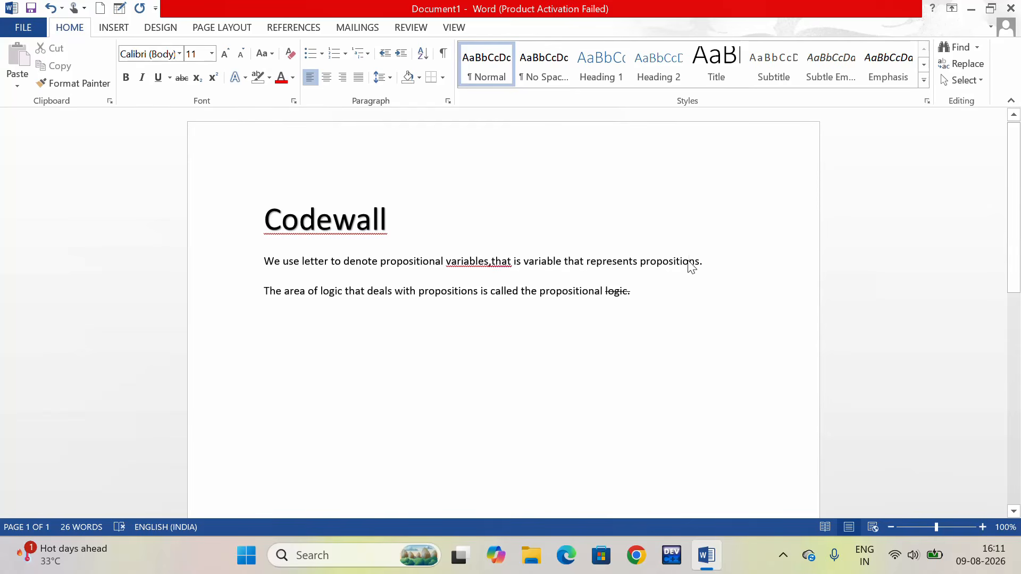
key("BackSpace")
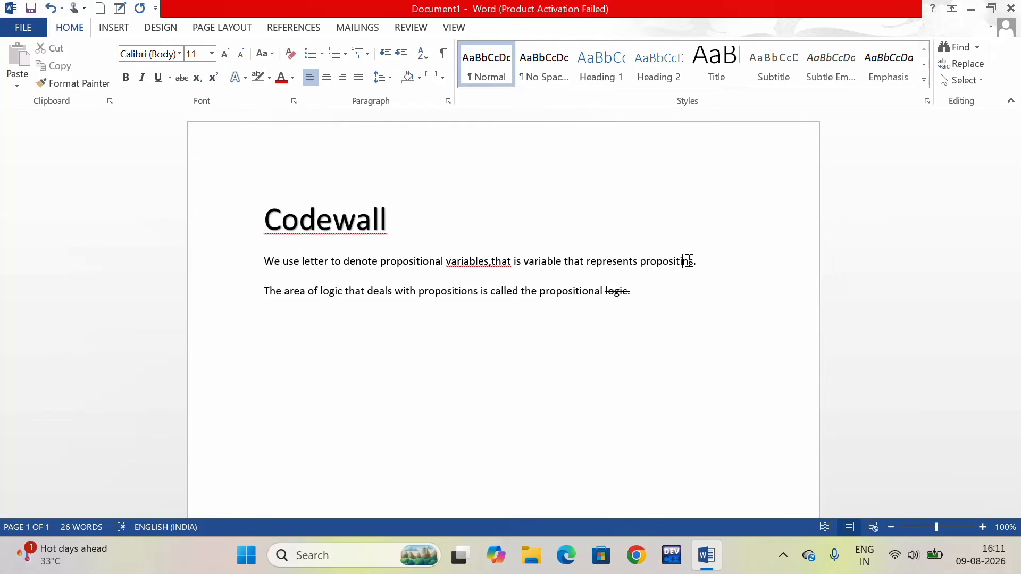
type("o")
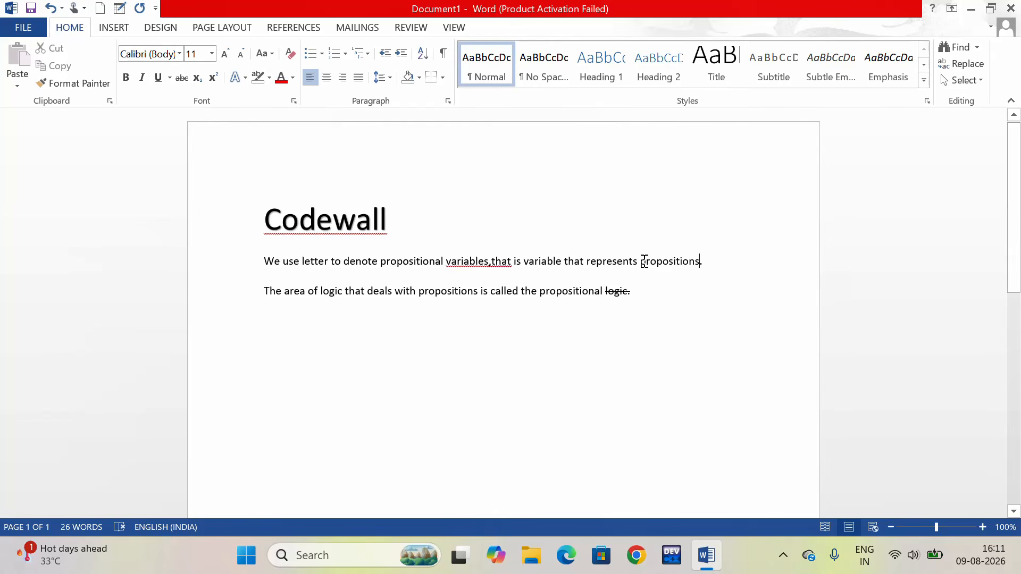
left_click_drag(643, 261, 655, 260)
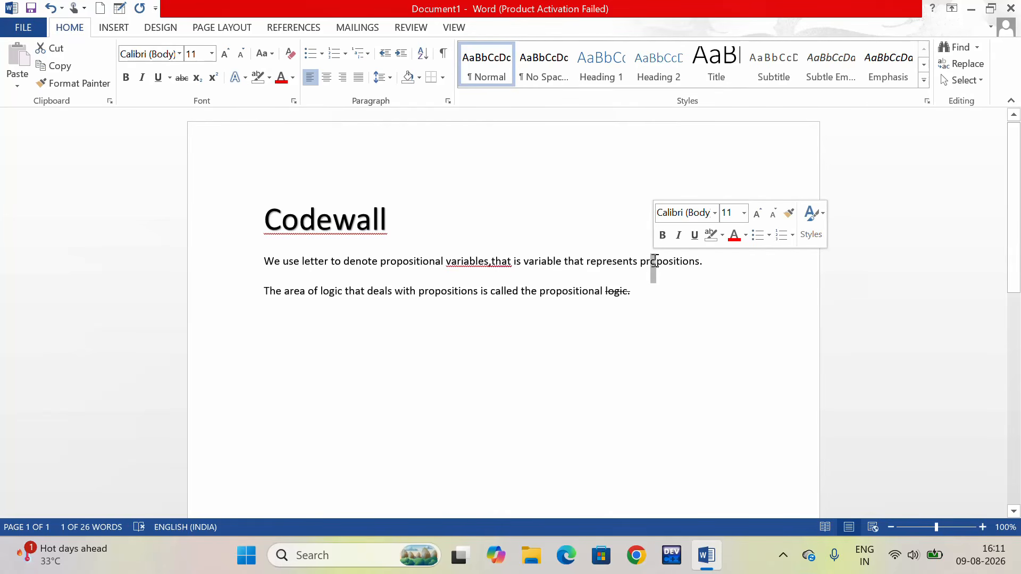
key("Delete")
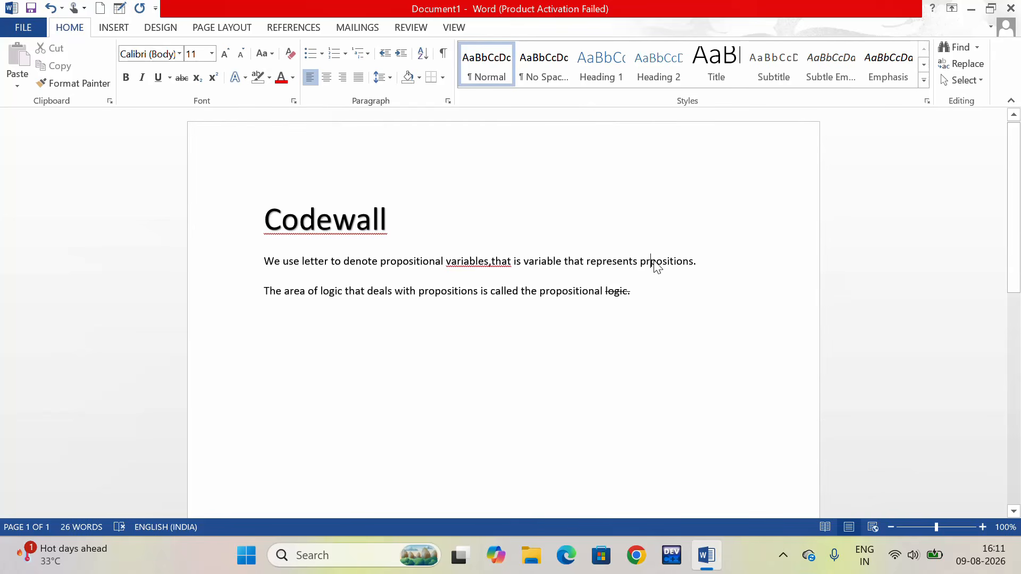
type("o")
Add the word "Academy" after "Codewall" in the heading.
left_click(395, 220)
type("A")
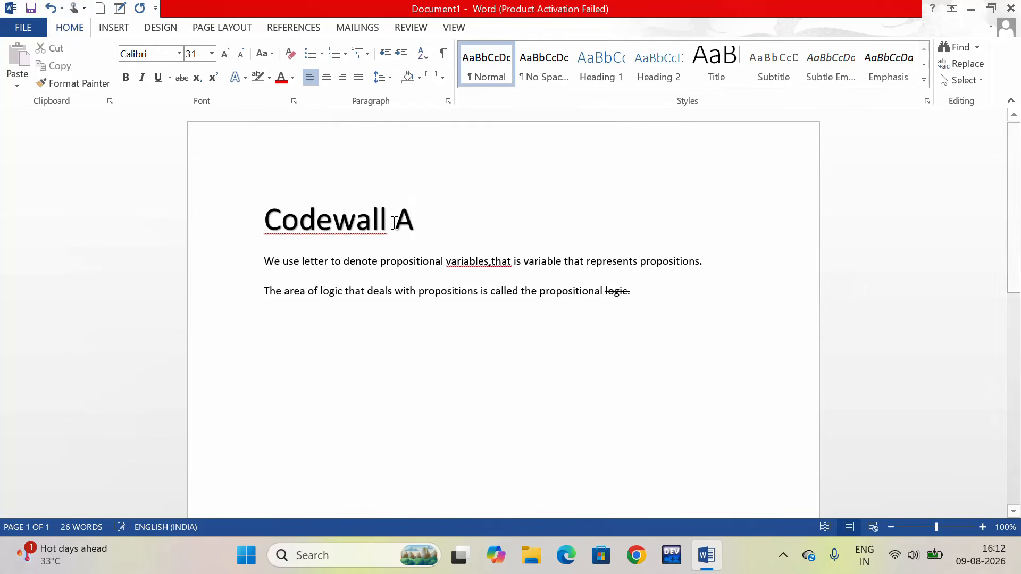
type("cademy")
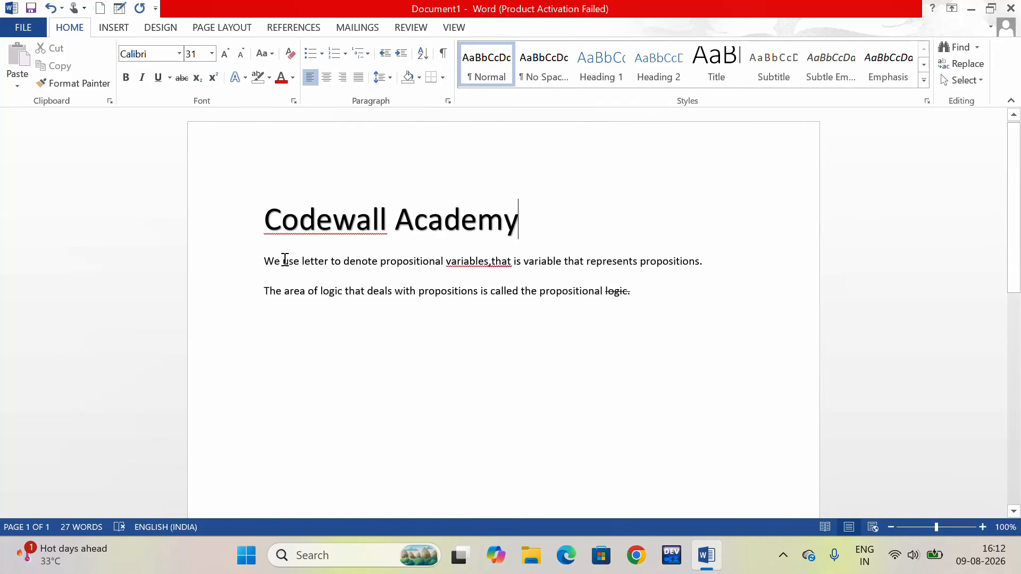
Change the font color of "use letter" in the first body sentence to a dark blue theme color and deselect it.
left_click_drag(284, 261, 325, 262)
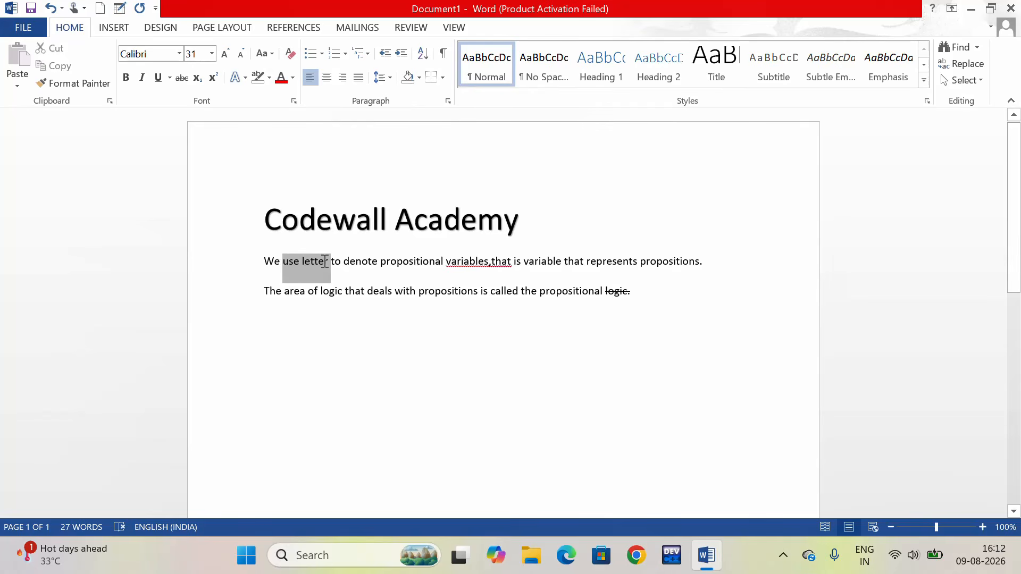
left_click(291, 81)
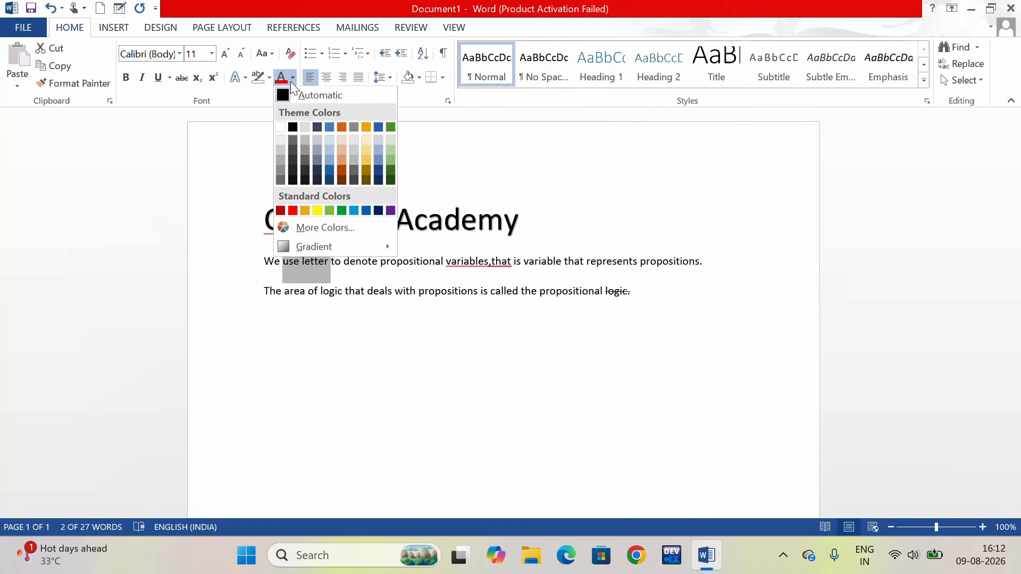
left_click(328, 170)
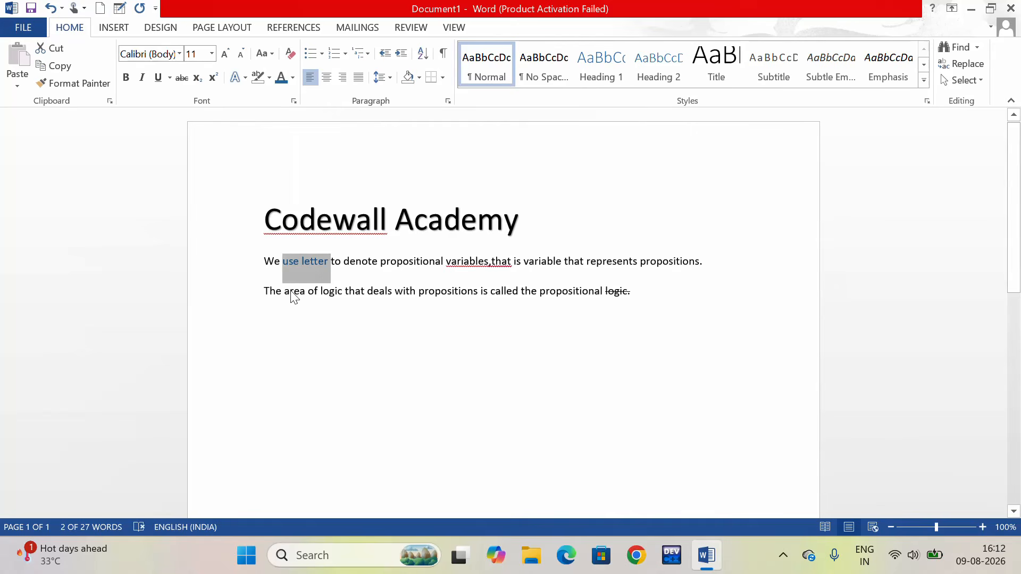
left_click(280, 323)
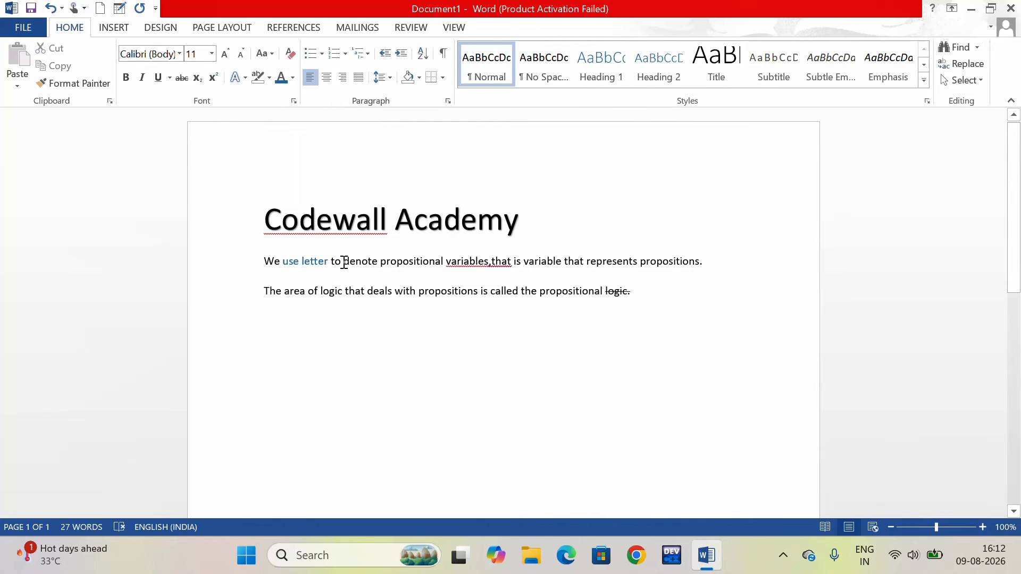
Change the font color of "denote" in the first body sentence to the standard dark red and deselect it.
left_click_drag(352, 264, 381, 265)
left_click(291, 78)
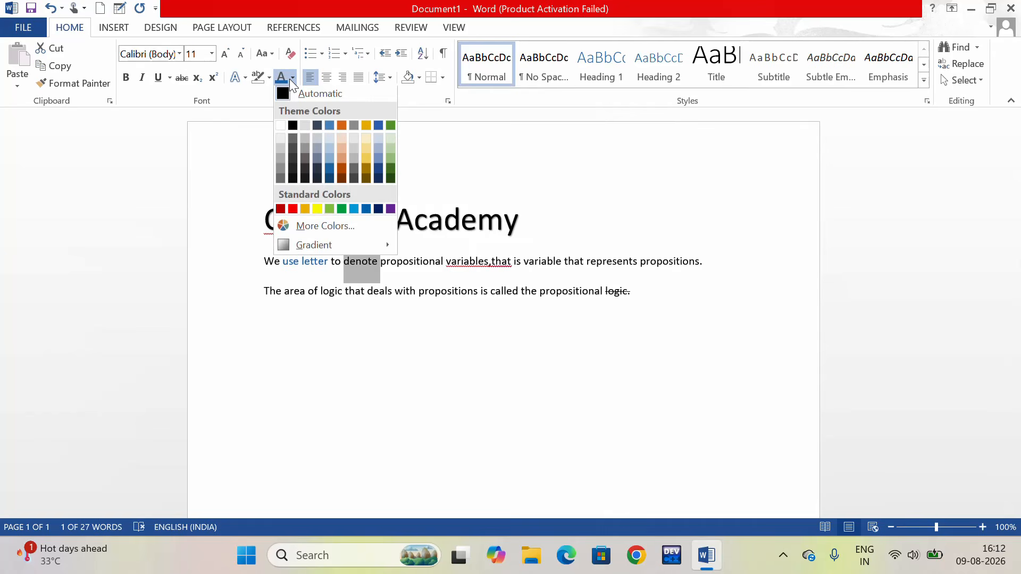
left_click(280, 210)
left_click(353, 412)
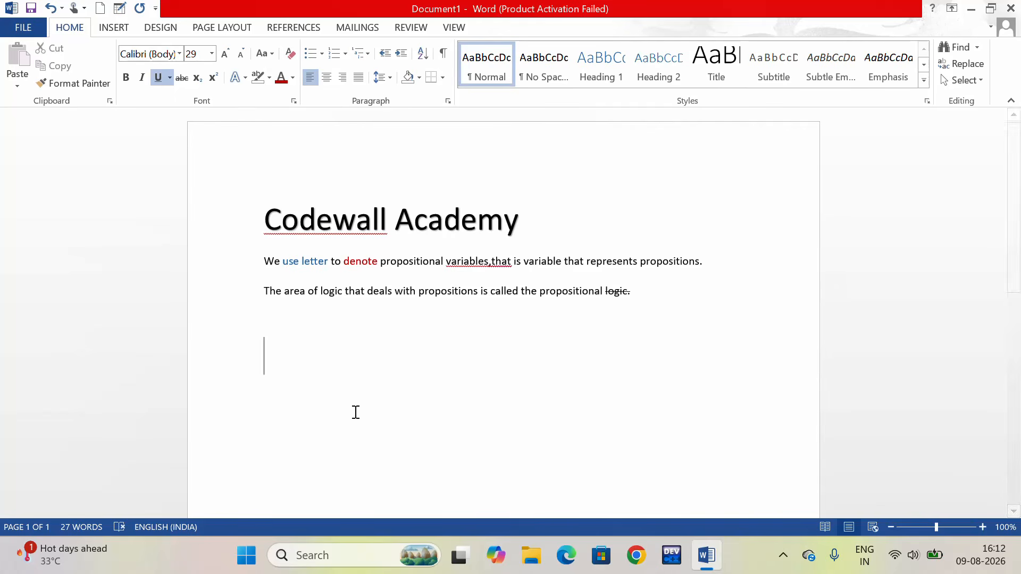
Add the formula "H2so4" two lines below the second body sentence and remove its strikethrough.
left_click(641, 293)
key("Return")
key("Return")
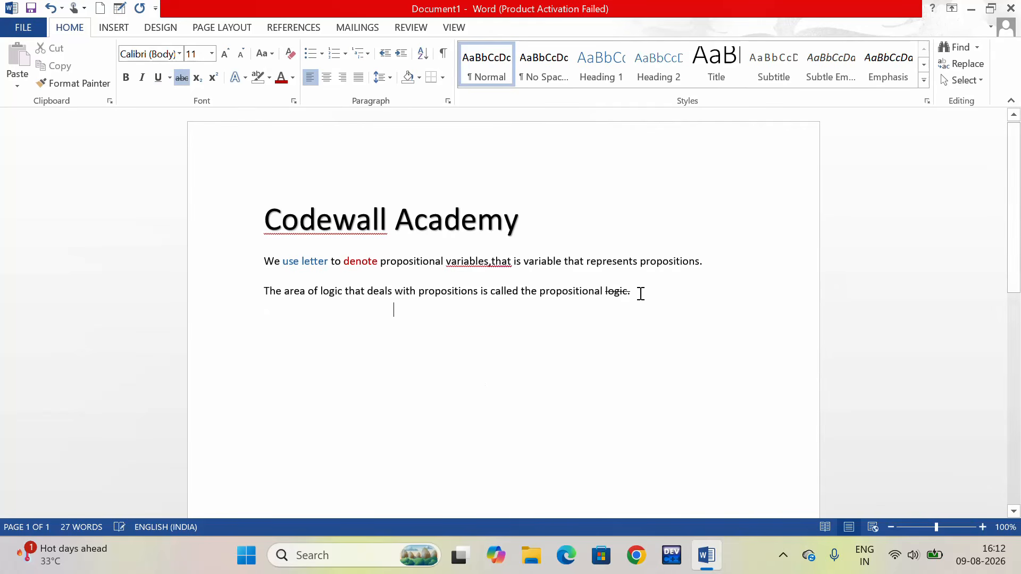
type("H2so")
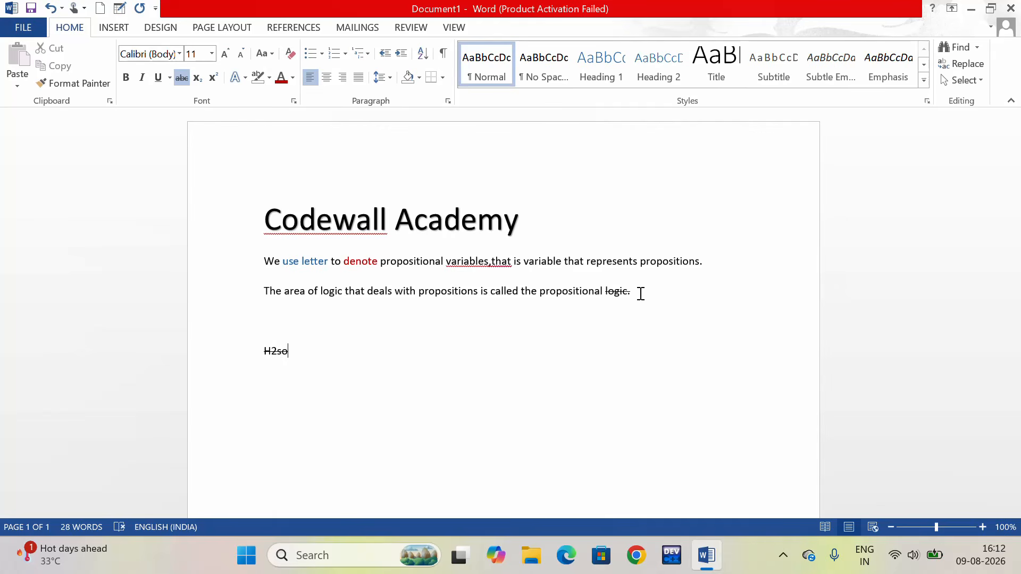
type("4")
left_click(183, 79)
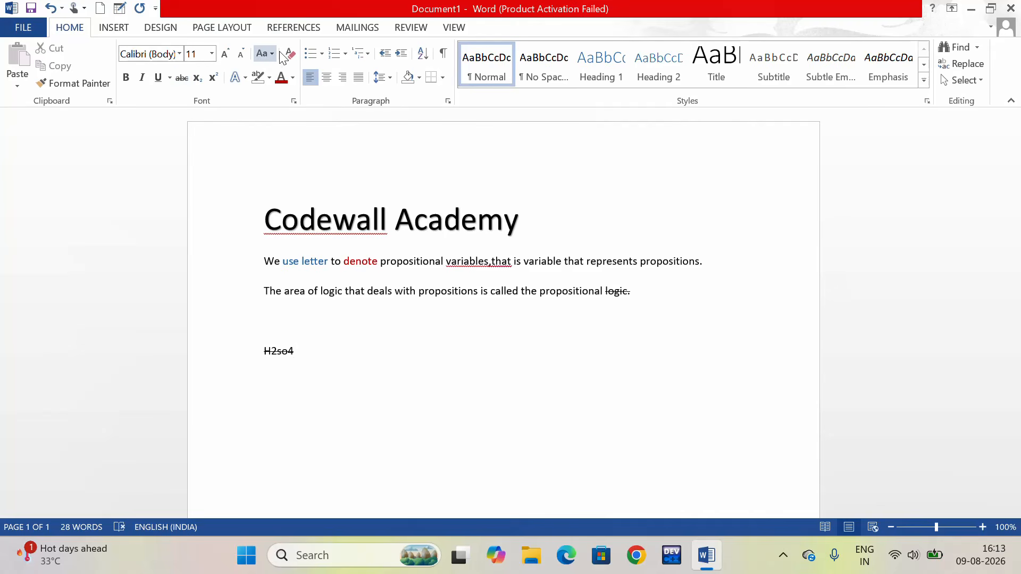
left_click(297, 55)
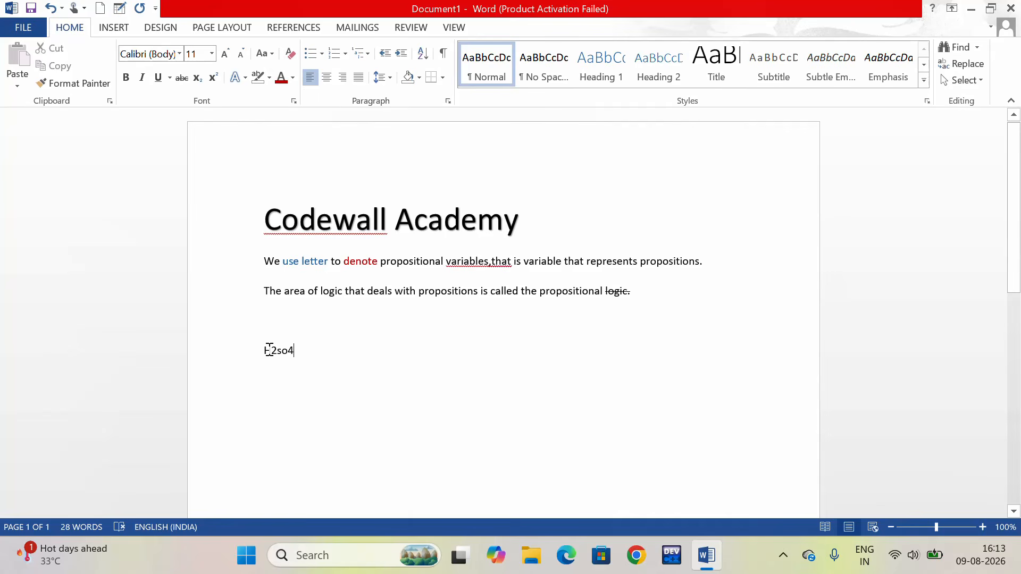
Shrink the "2" in "H2so4" to 9 pt, reduce the font size of the "4" as well, and place the cursor below the formula.
left_click_drag(271, 351, 277, 351)
left_click(244, 50)
left_click(244, 50)
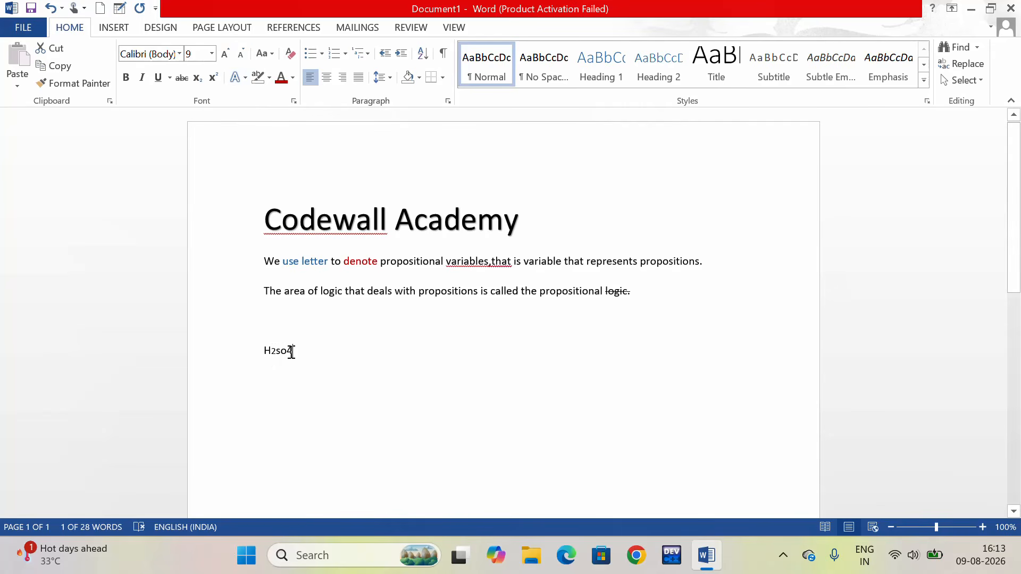
left_click_drag(293, 352, 287, 352)
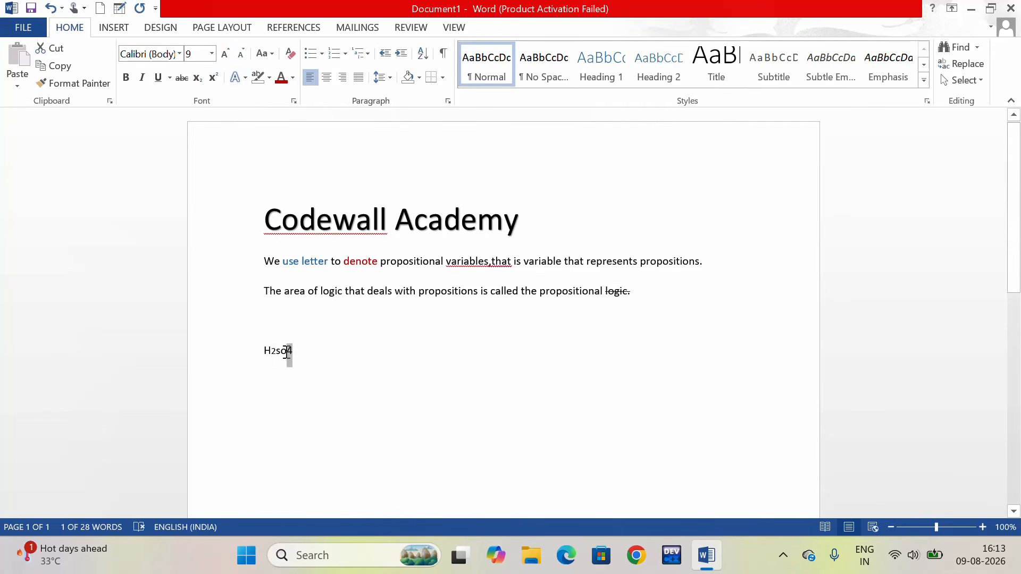
left_click(245, 51)
left_click(371, 370)
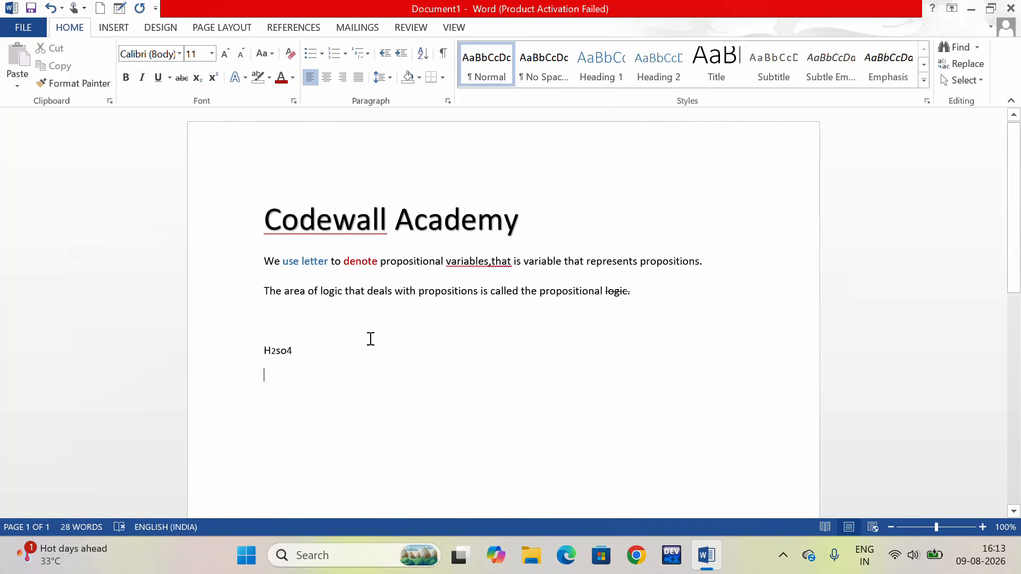
Add a second formula "h2so4" after "H2so4" on the same line, select the whole line and deselect it.
left_click(369, 340)
left_click(379, 350)
type("h2so")
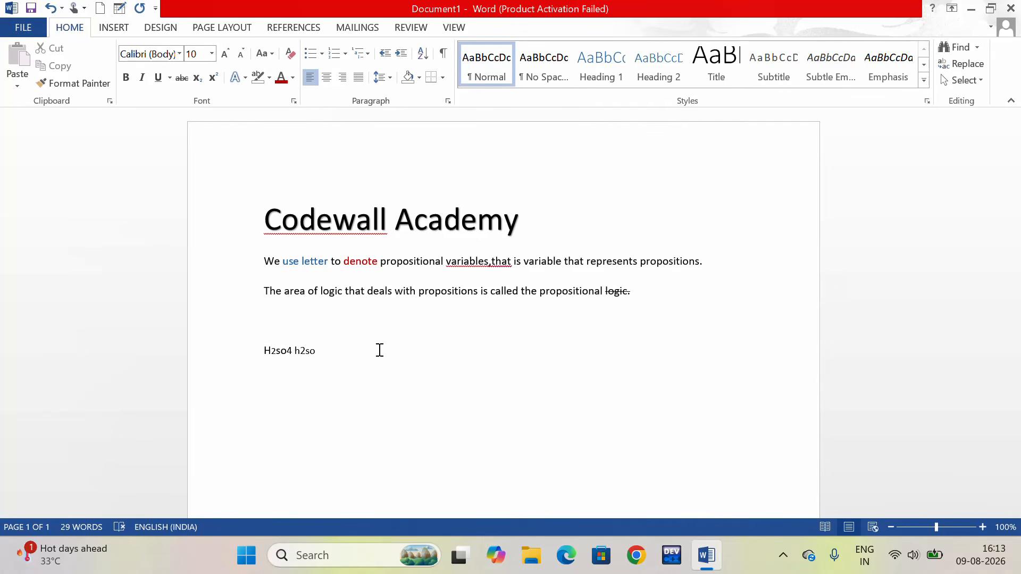
type("4")
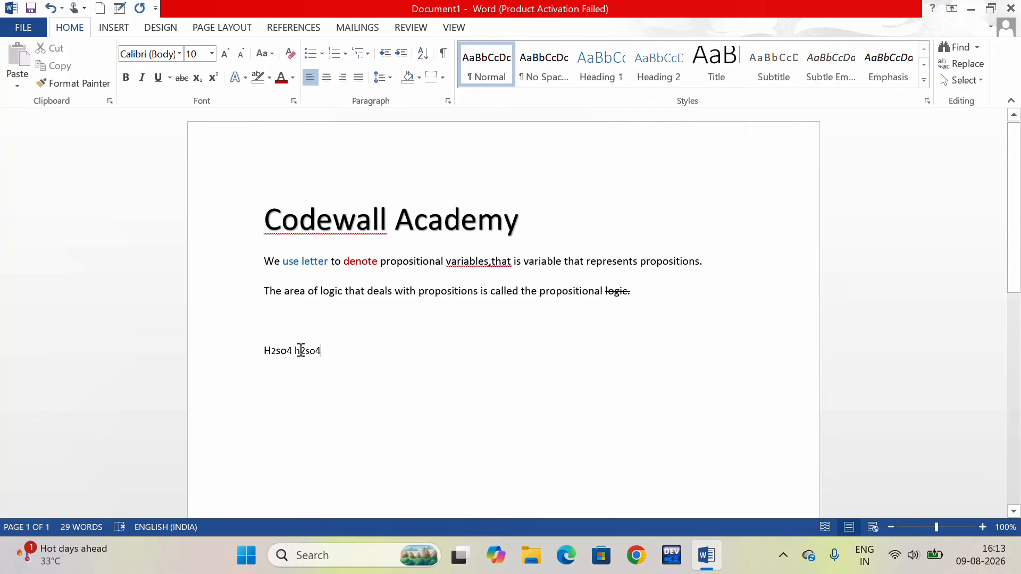
triple_click(303, 345)
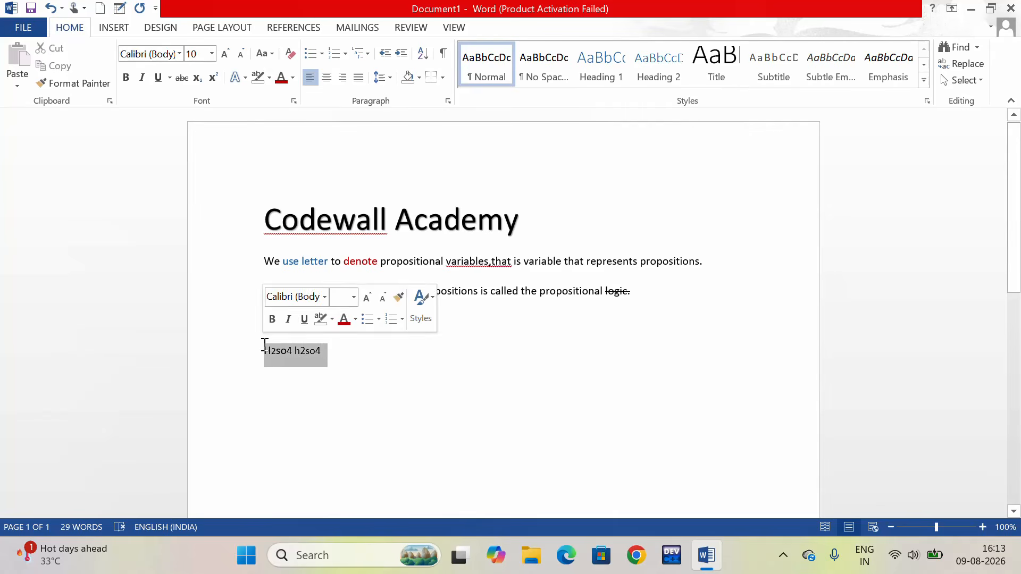
left_click(337, 367)
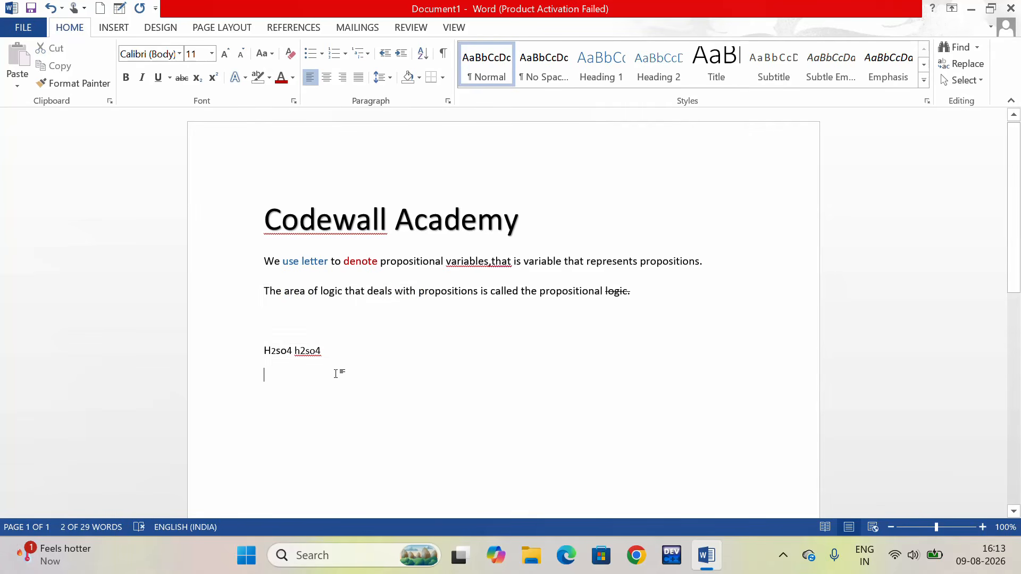
Add the formula "H2SO4" in capitals two lines below the "H2so4 h2so4" line and make it bold.
left_click(339, 346)
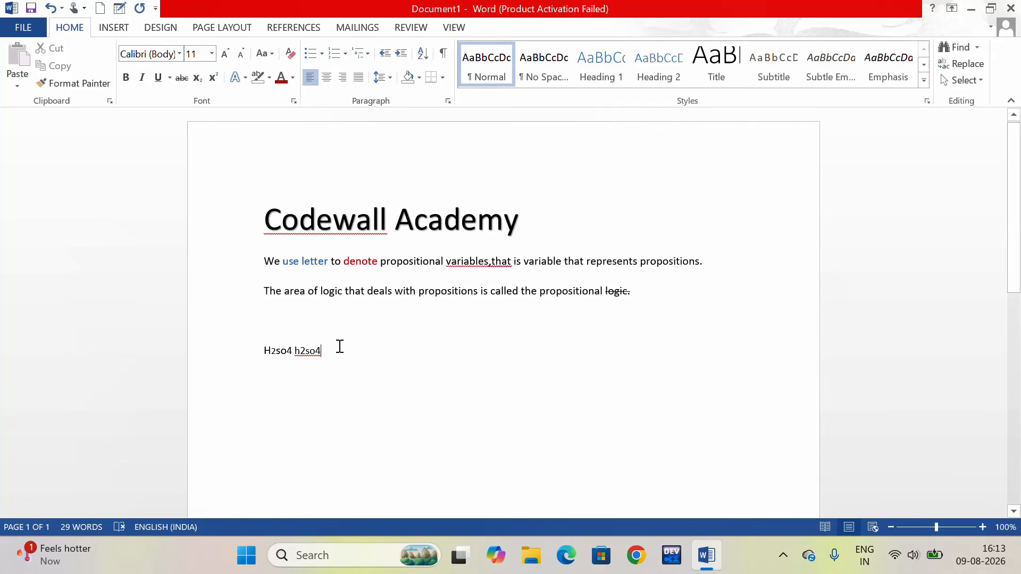
key("Return")
key("Return")
type("h")
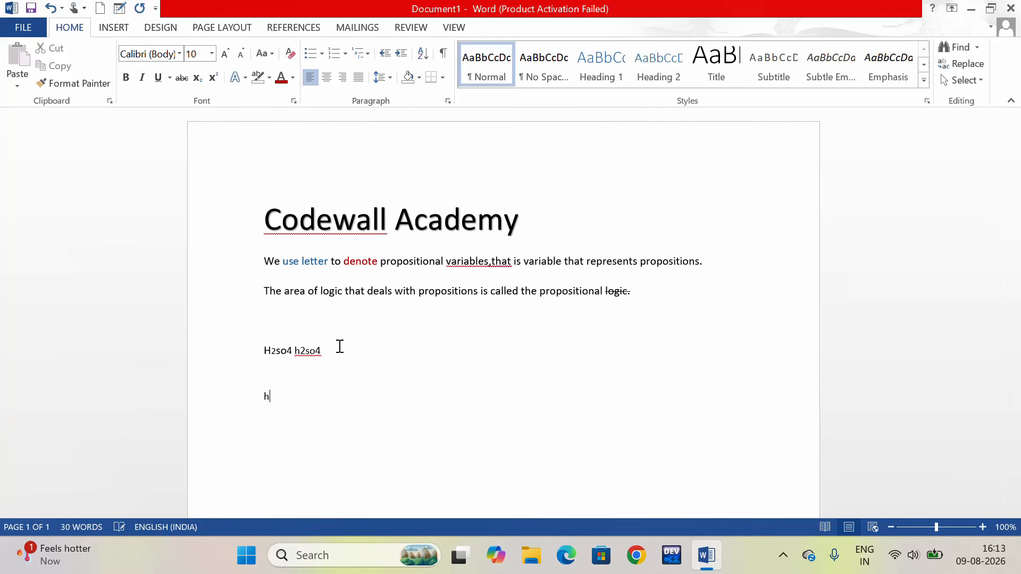
key("BackSpace")
type("H2SO4")
left_click_drag(261, 395, 314, 399)
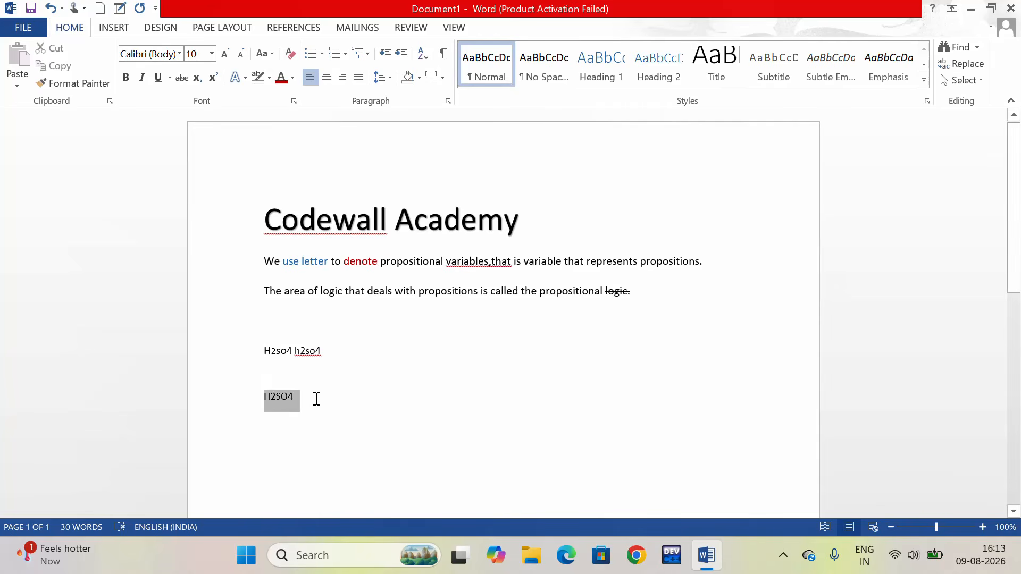
left_click(128, 78)
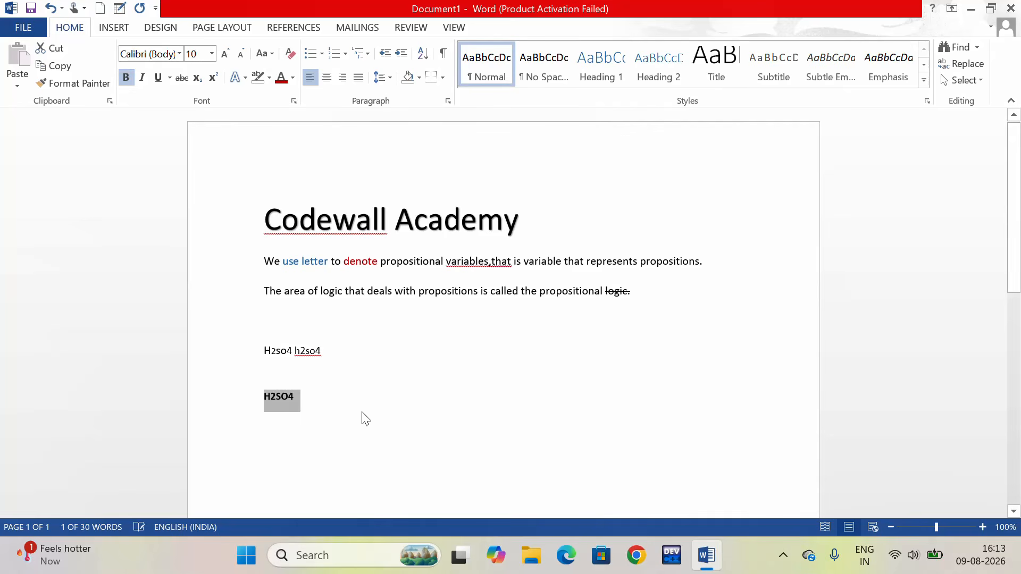
left_click(319, 411)
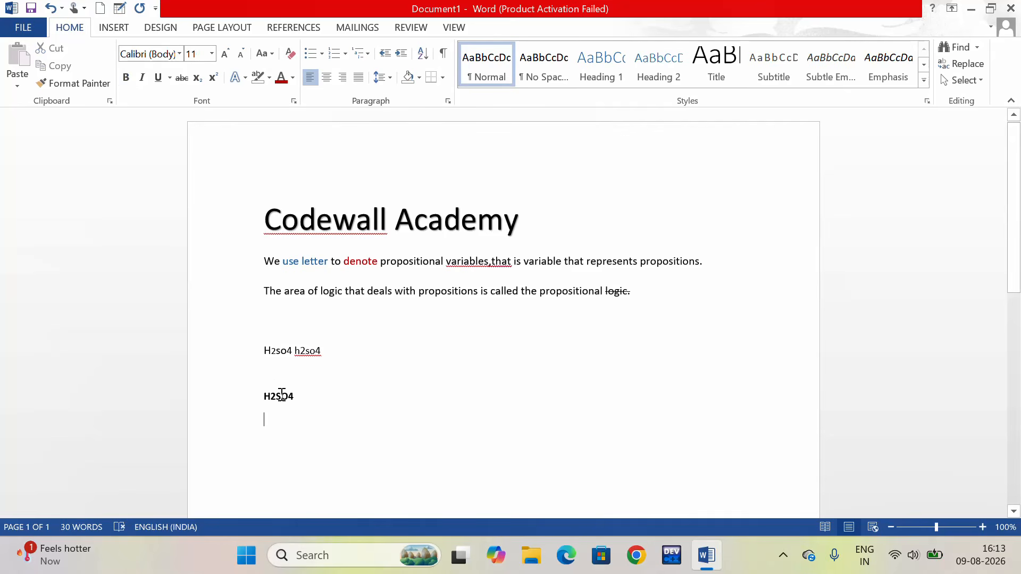
Shrink the "2" and the "4" in the bold "H2SO4" to 9 pt and place the cursor after the formula.
left_click_drag(270, 396, 276, 396)
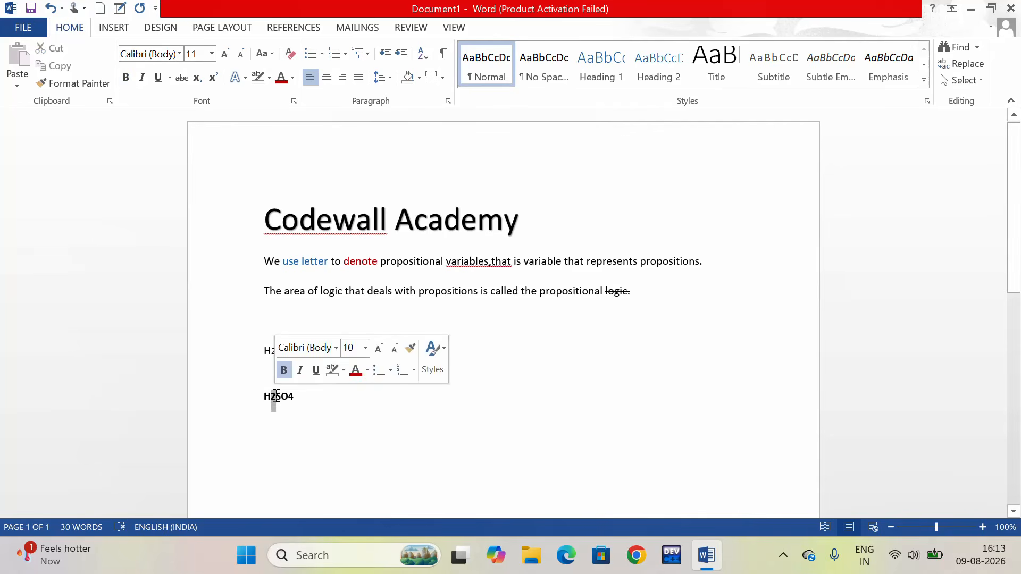
left_click(245, 53)
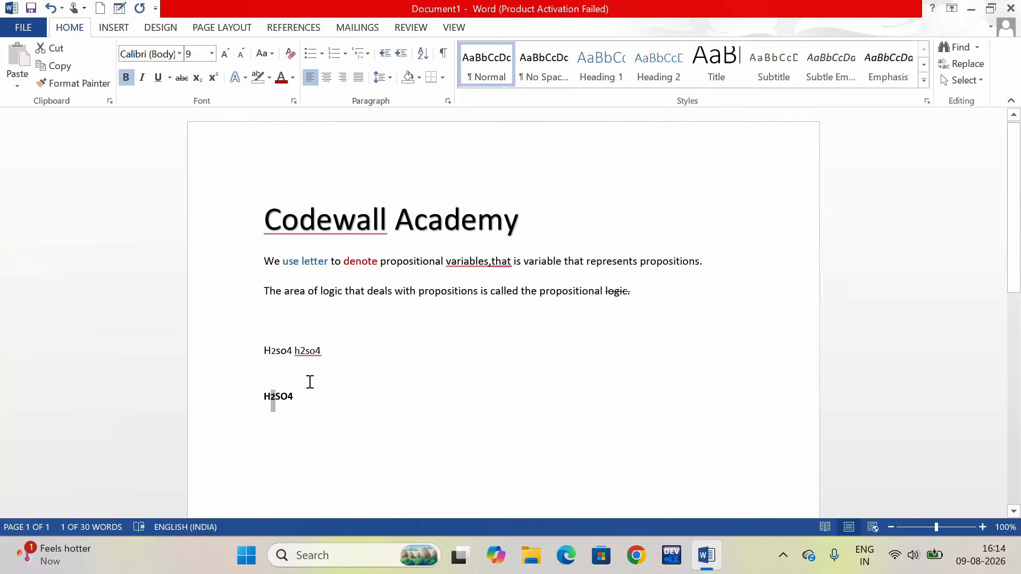
left_click(296, 398)
left_click_drag(296, 397, 288, 398)
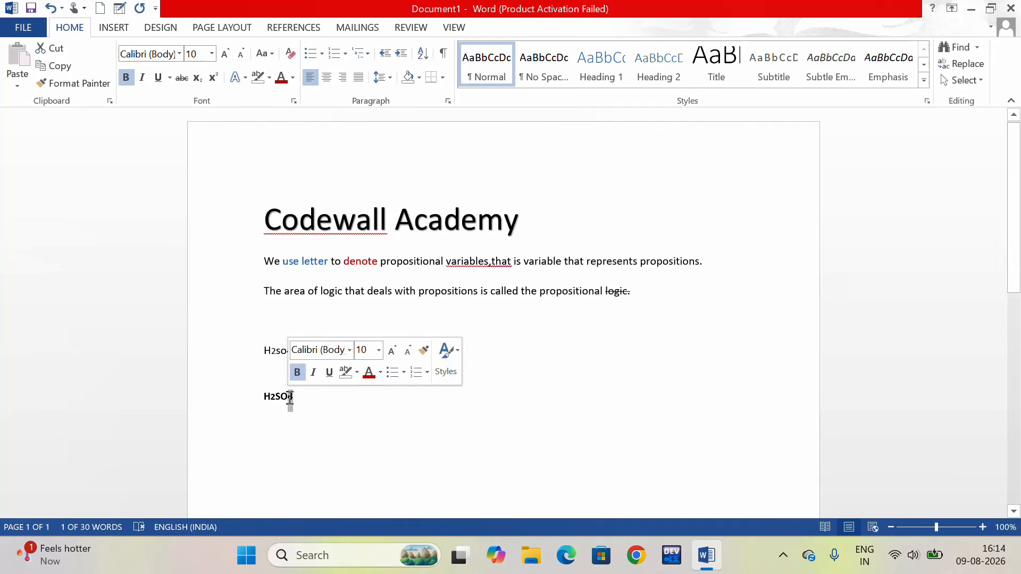
left_click(242, 53)
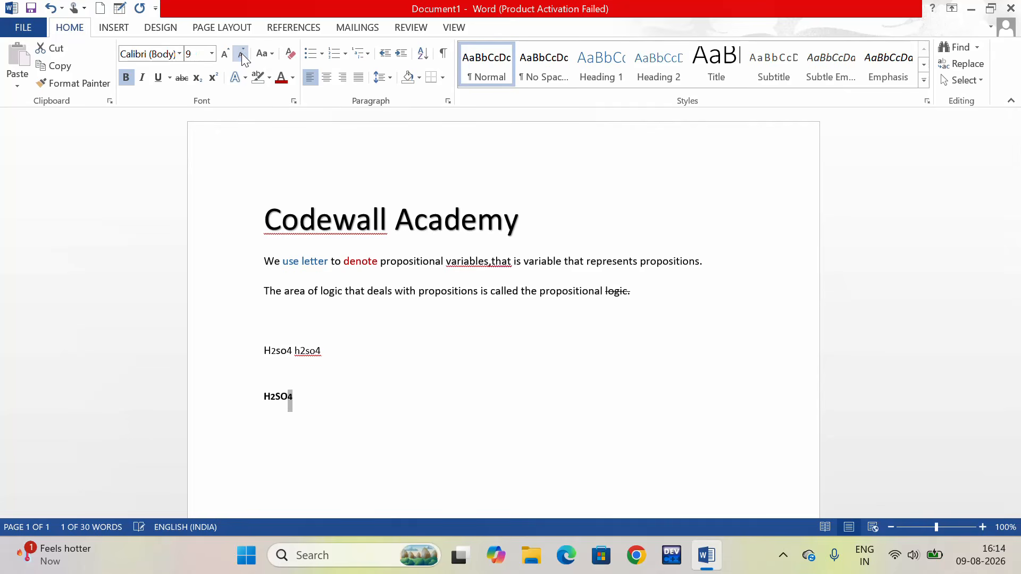
left_click(373, 363)
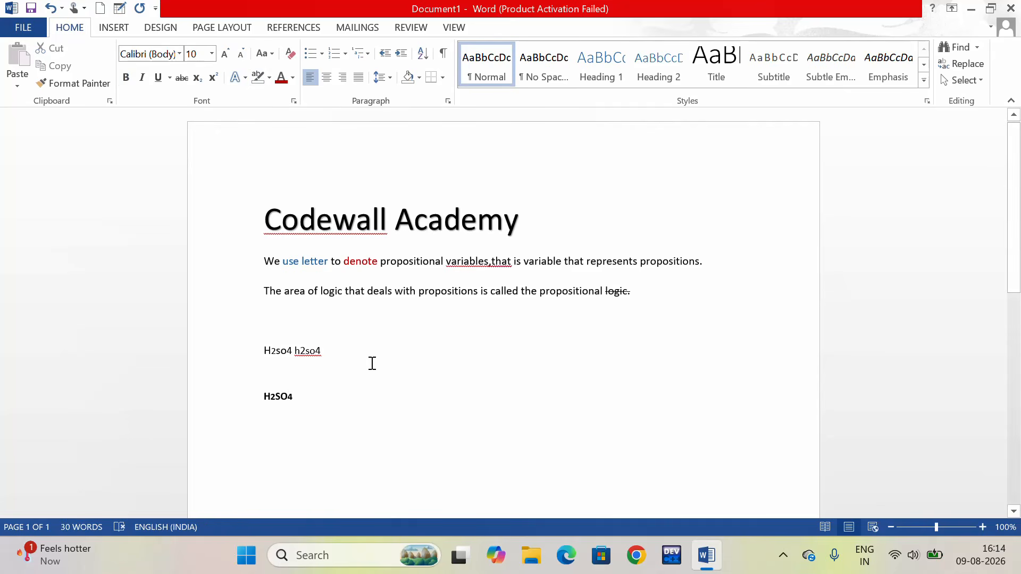
left_click(325, 401)
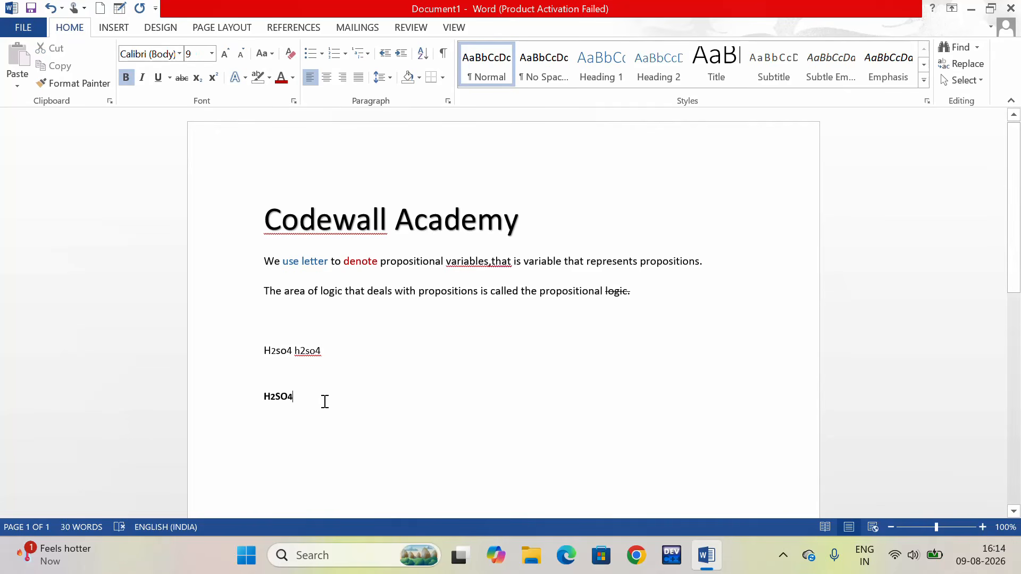